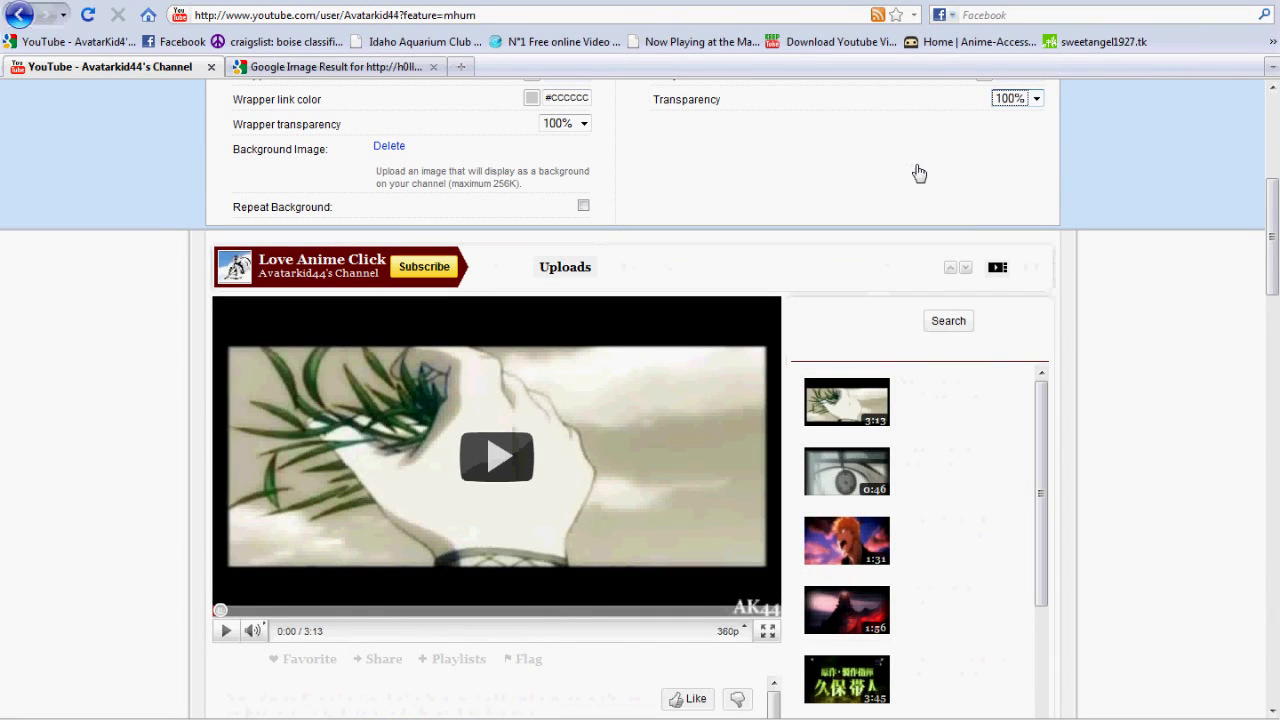
# Step: Set the wrapper link and wrapper text colours to black
pyautogui.scroll(-4, 660, 215)
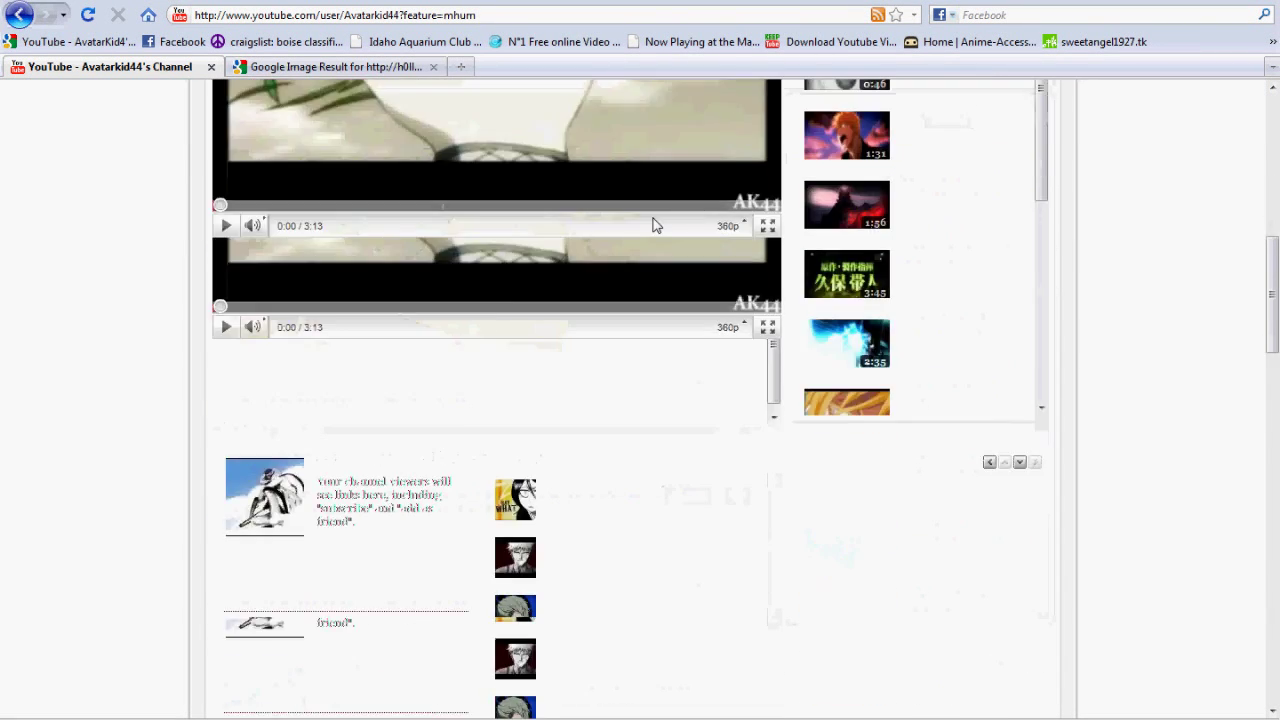
pyautogui.scroll(-2, 652, 225)
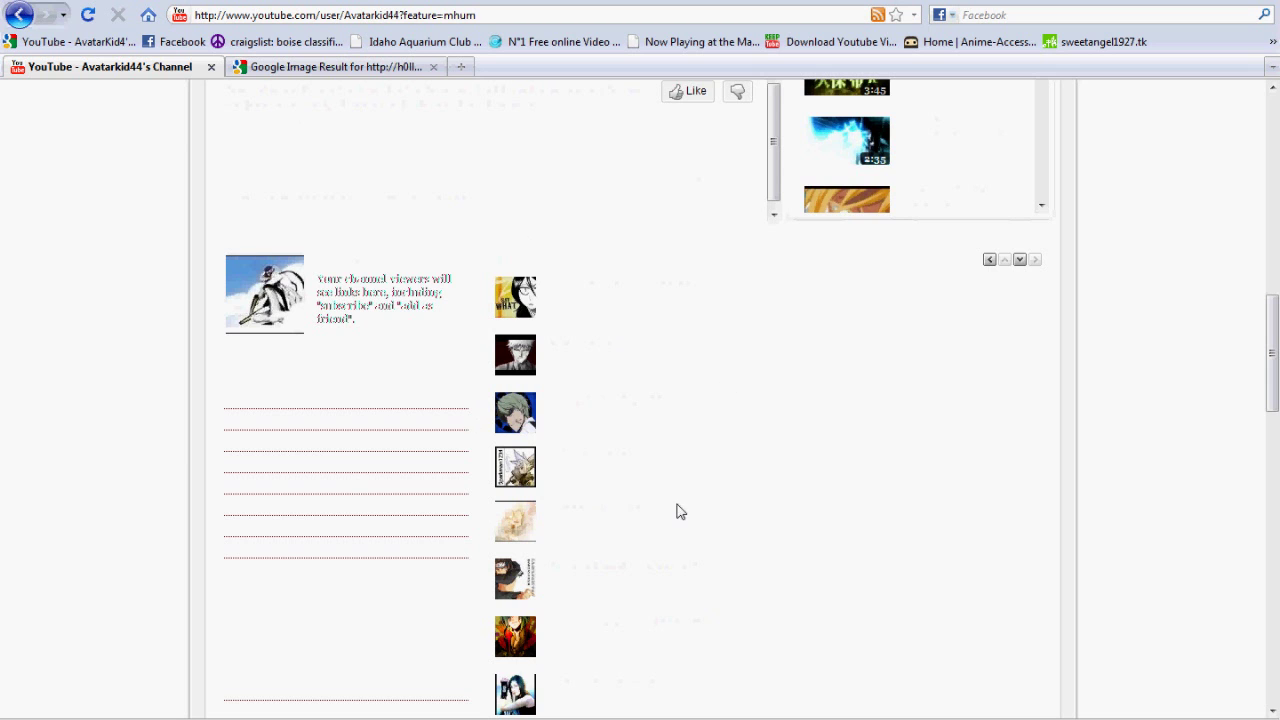
pyautogui.scroll(7, 595, 449)
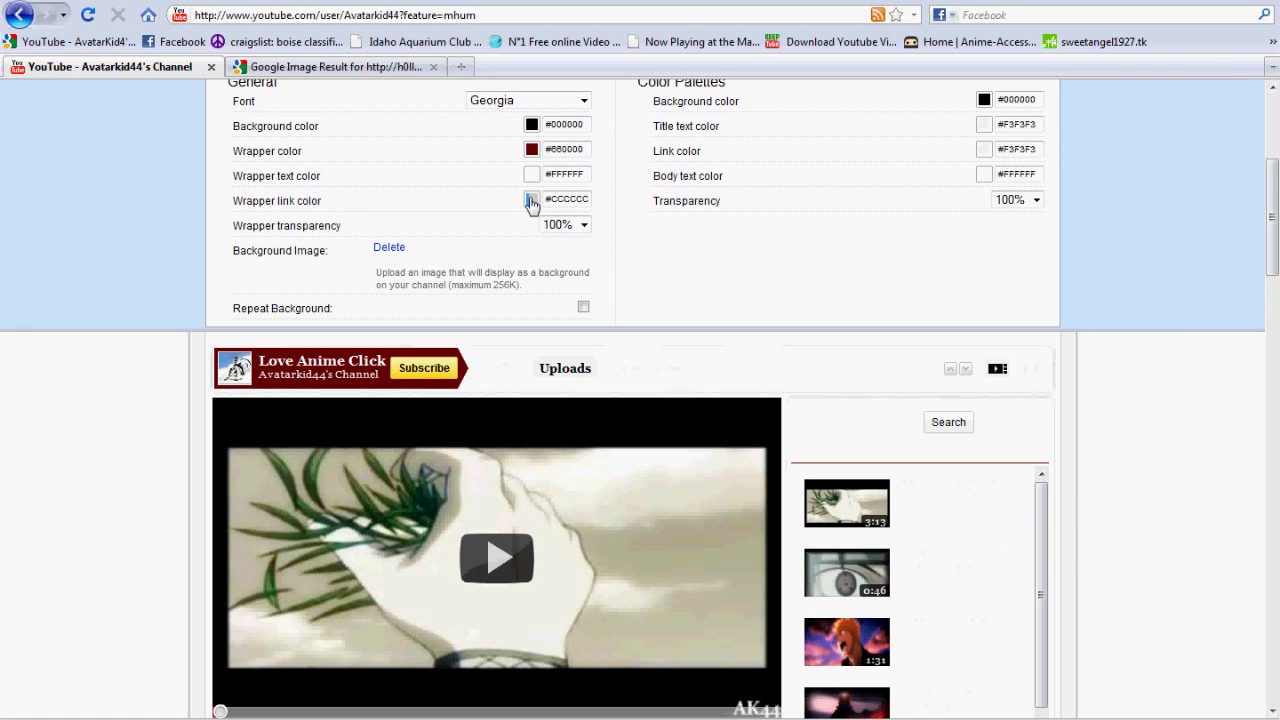
pyautogui.scroll(1, 528, 245)
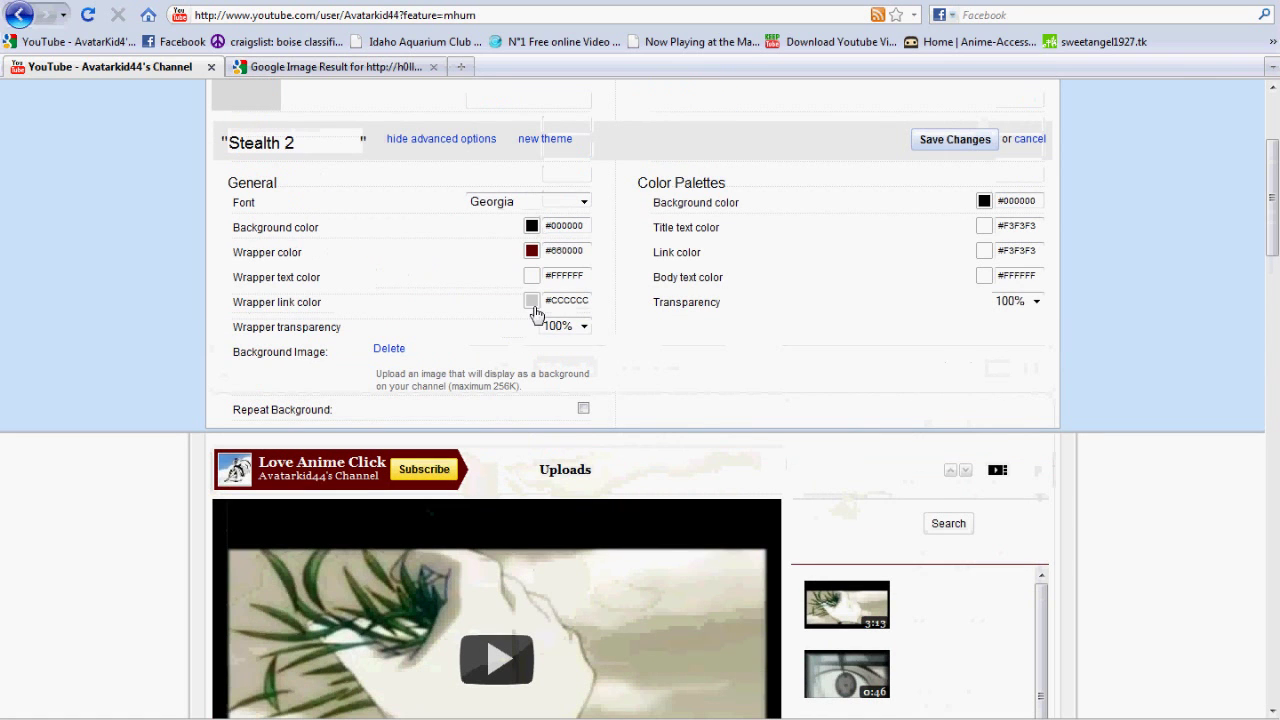
pyautogui.scroll(1, 400, 298)
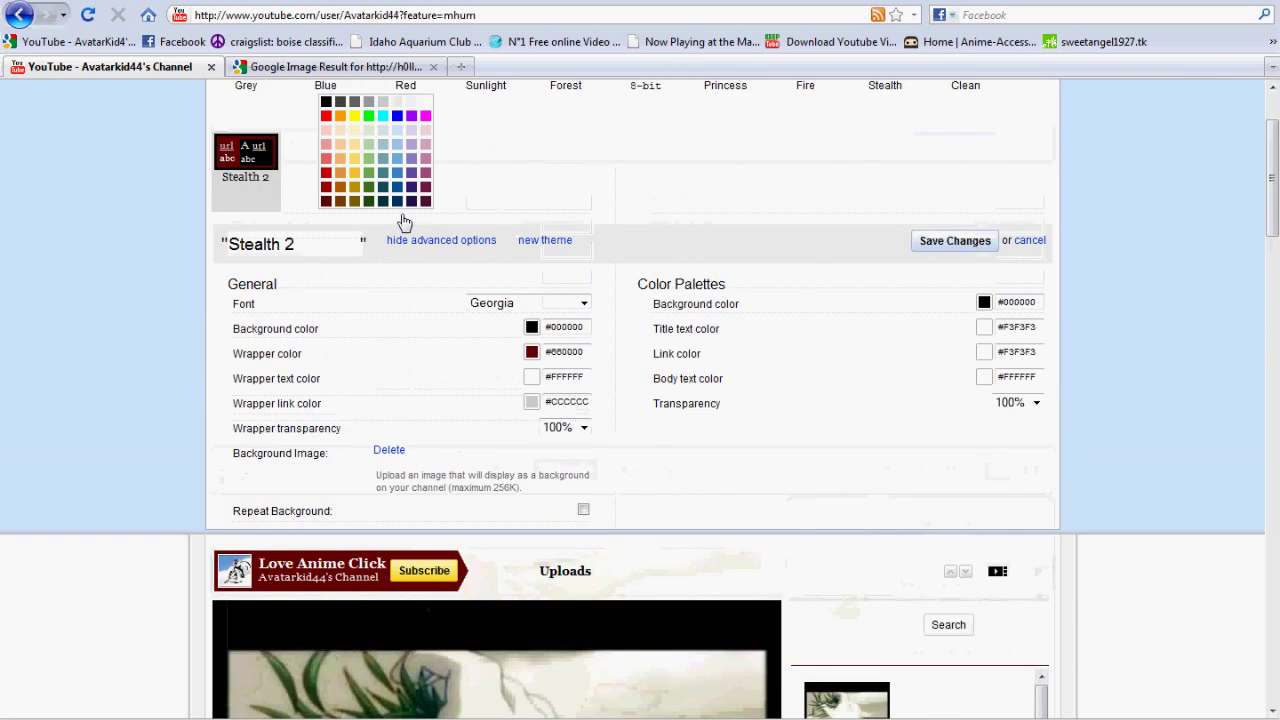
pyautogui.click(325, 102)
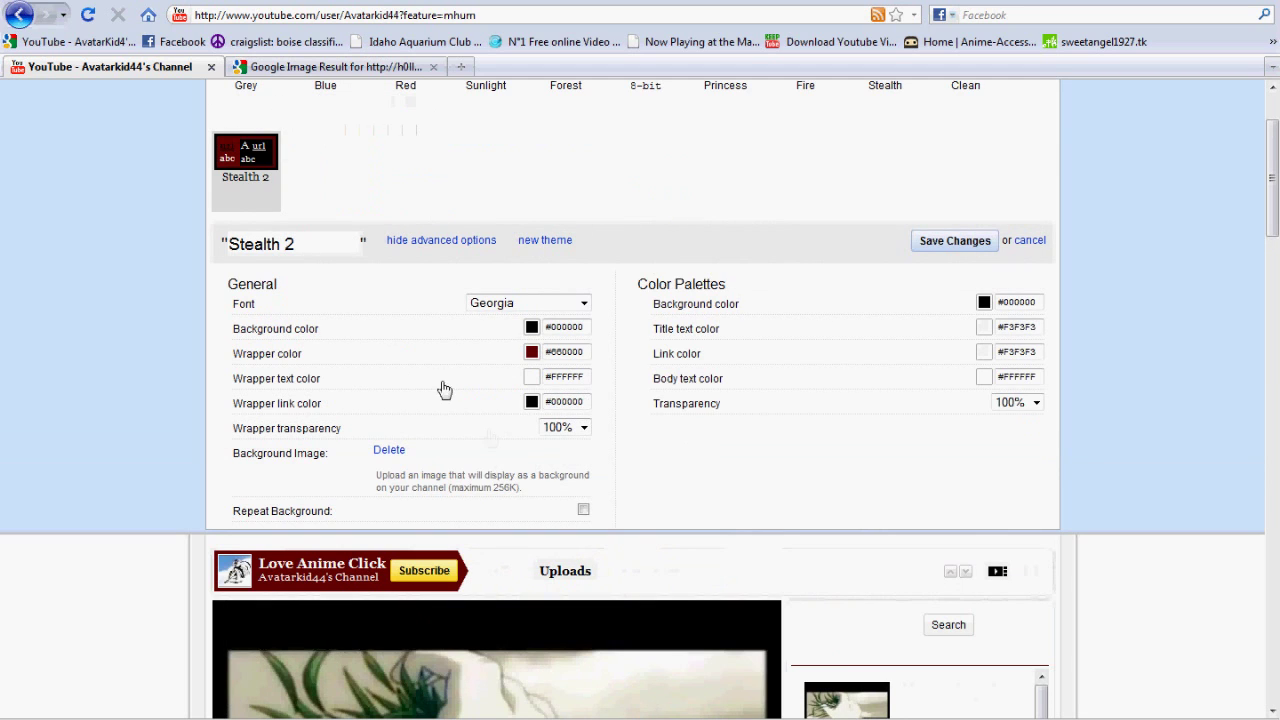
pyautogui.click(533, 379)
pyautogui.scroll(1, 325, 90)
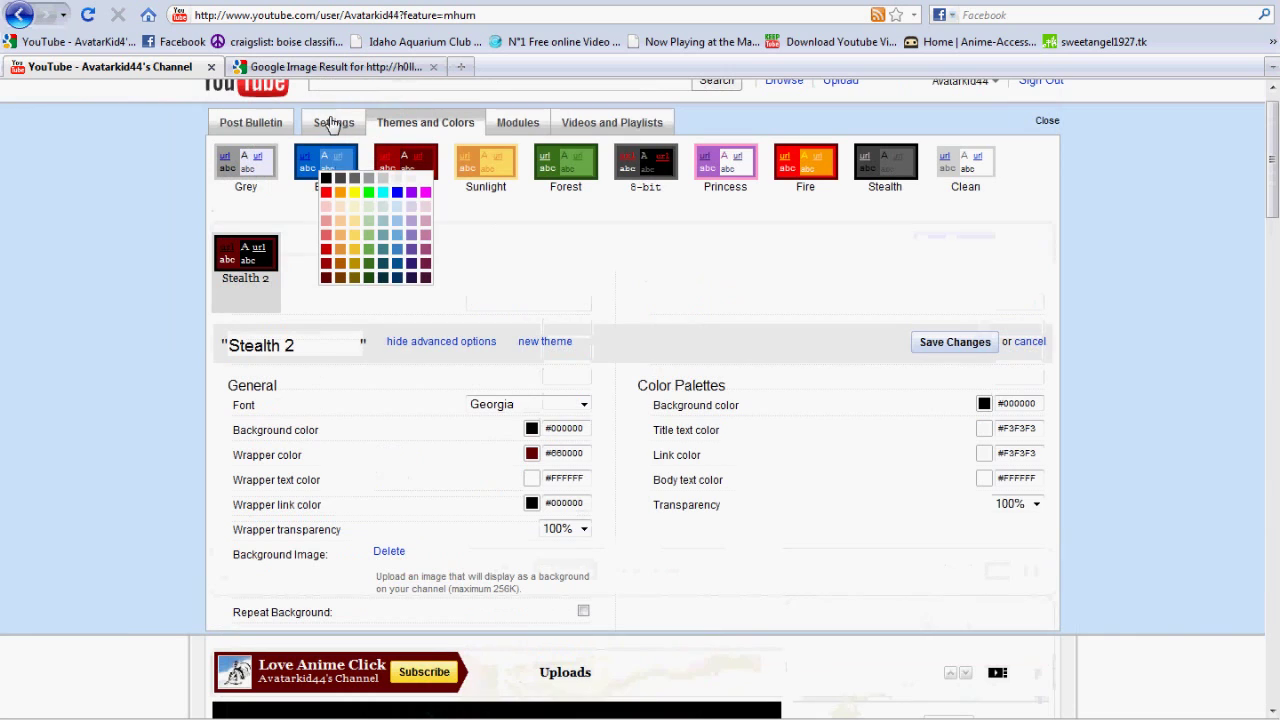
pyautogui.click(325, 191)
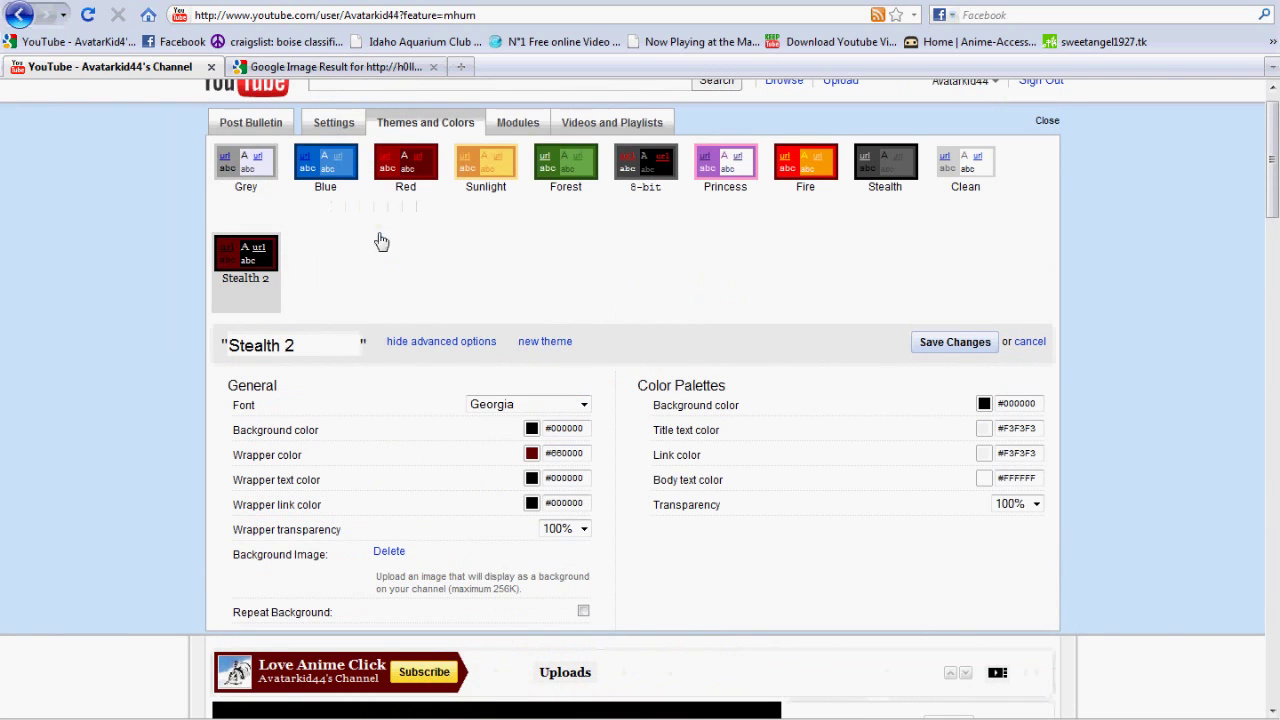
# Step: Set the body text and link colours to black and the title text colour to white
pyautogui.click(987, 481)
pyautogui.click(369, 183)
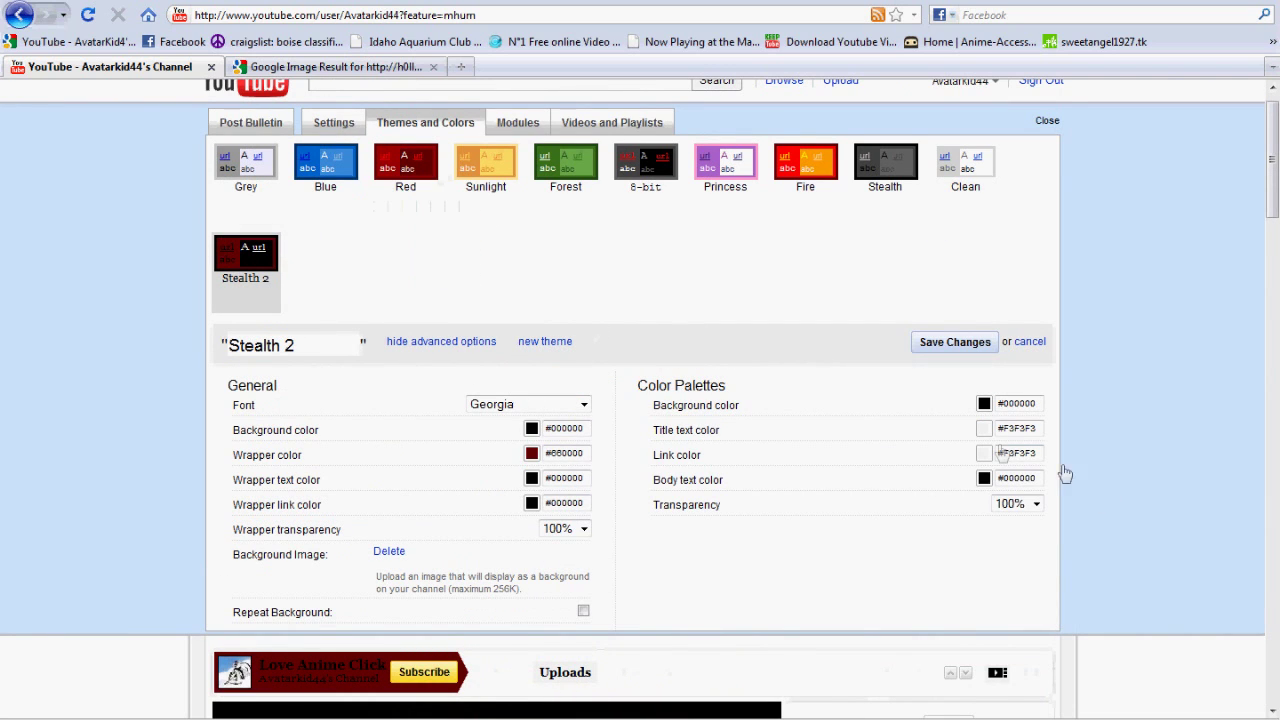
pyautogui.click(984, 453)
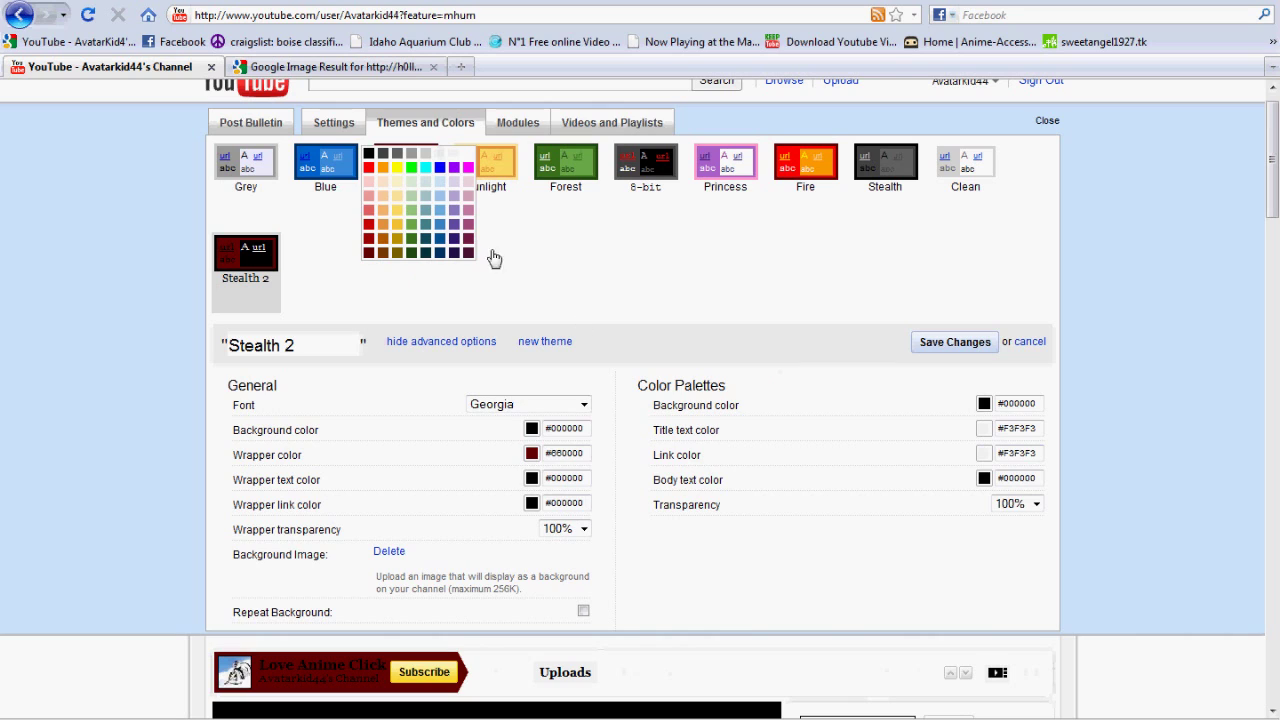
pyautogui.click(369, 155)
pyautogui.click(984, 429)
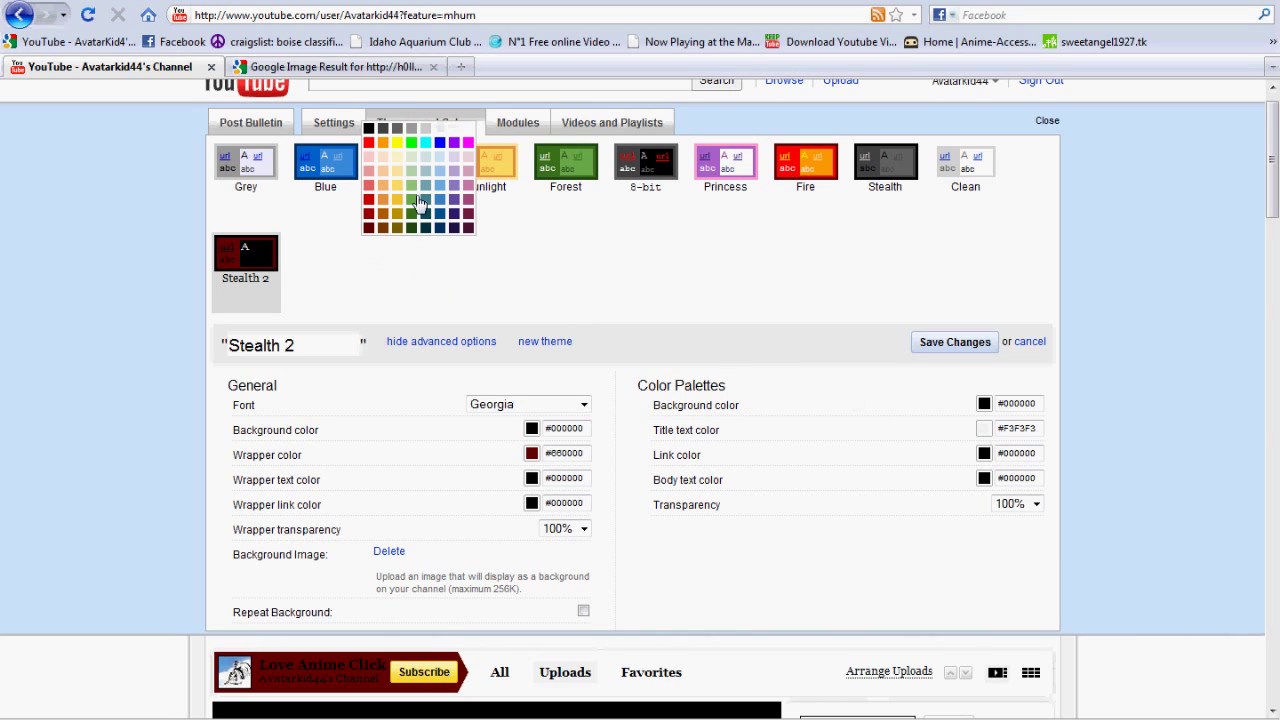
pyautogui.click(368, 129)
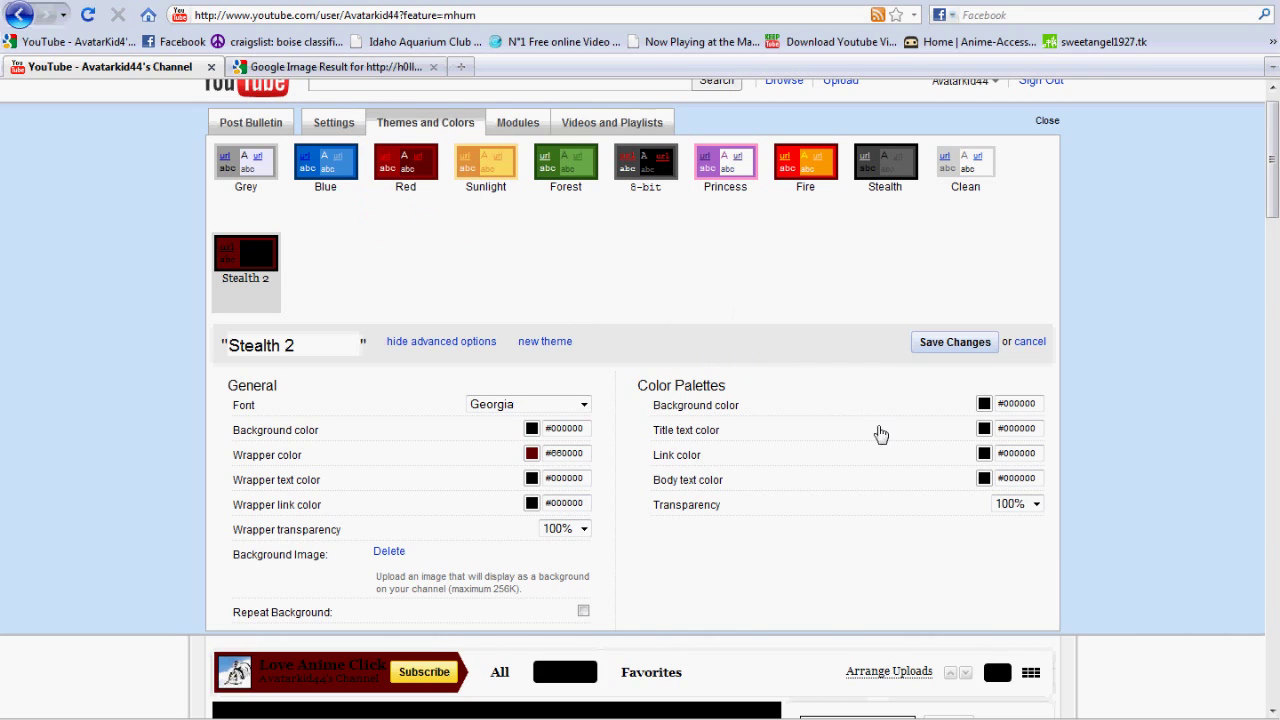
pyautogui.click(984, 403)
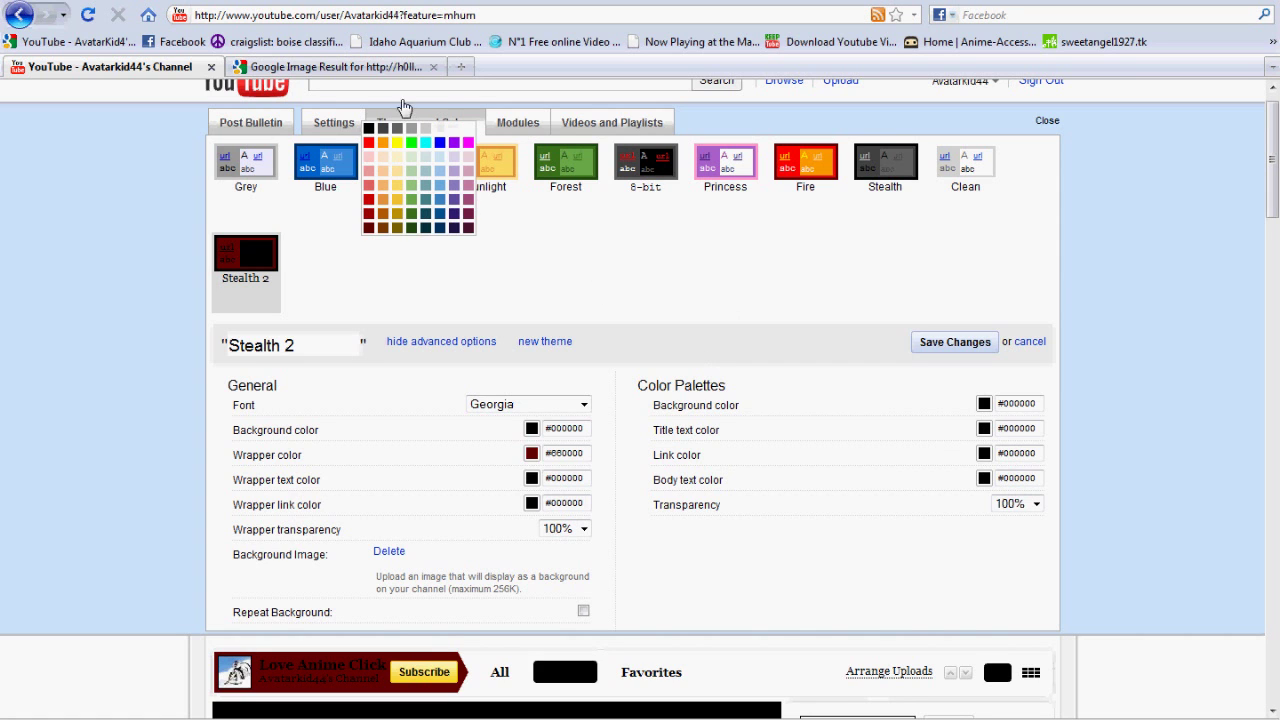
pyautogui.click(469, 129)
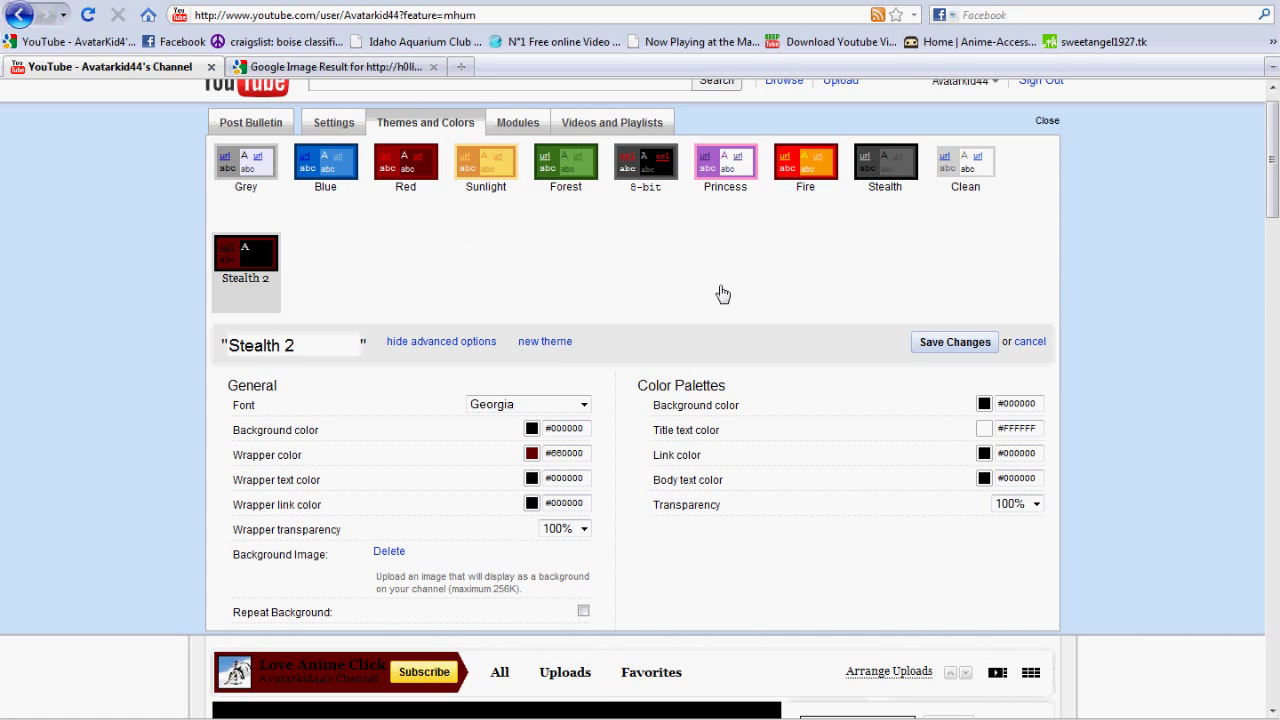
# Step: Zoom out the Paint canvas with the Magnifier
pyautogui.scroll(-8, 740, 296)
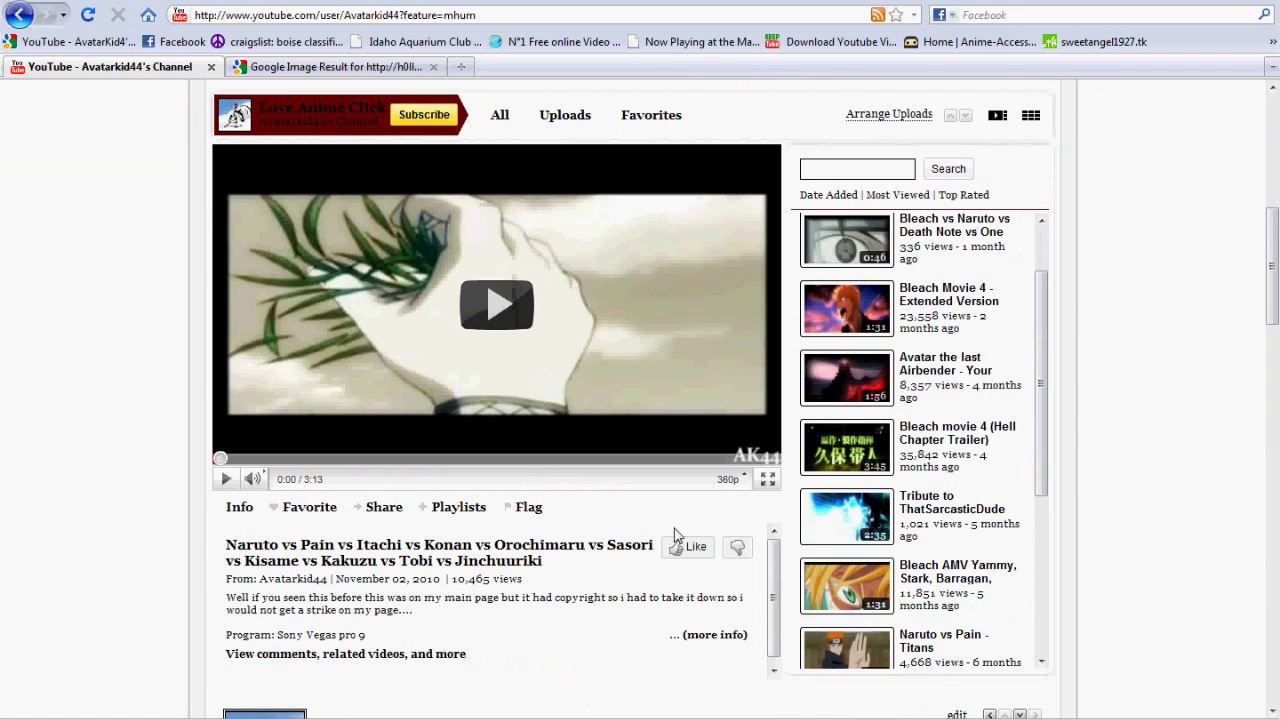
pyautogui.scroll(-5, 615, 541)
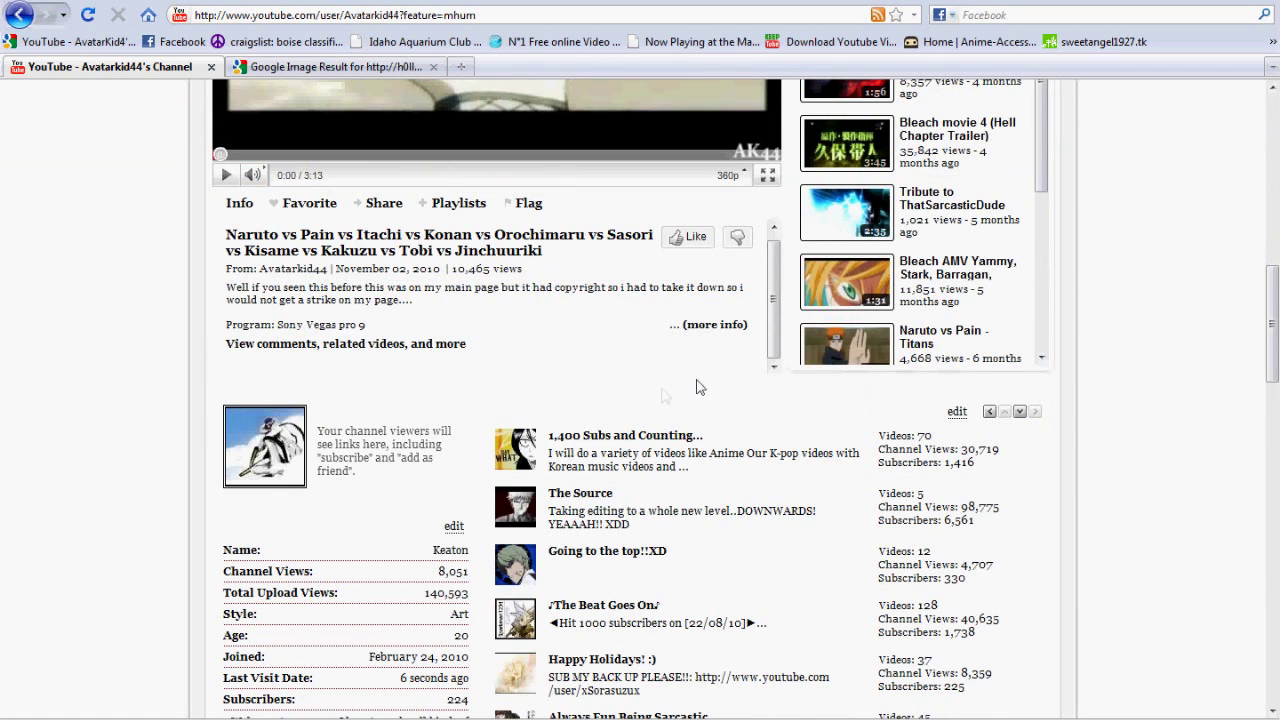
pyautogui.scroll(2, 698, 387)
pyautogui.scroll(1, 682, 470)
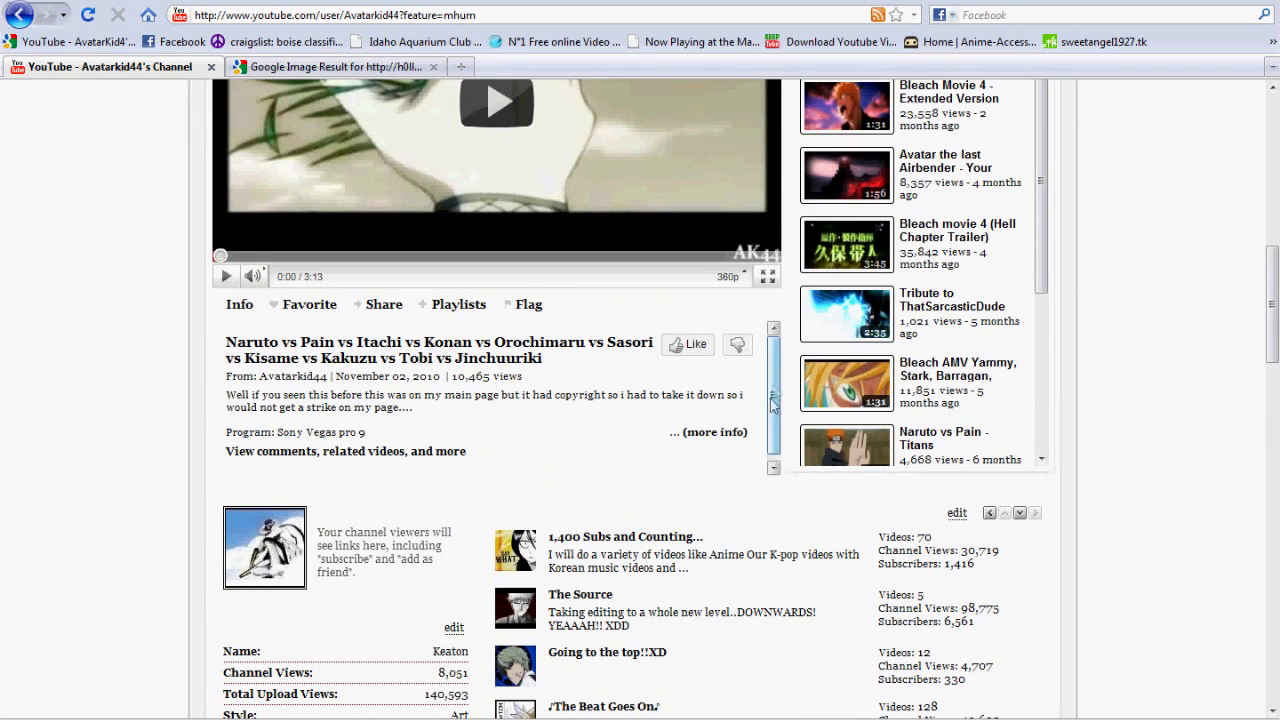
pyautogui.scroll(2, 1163, 430)
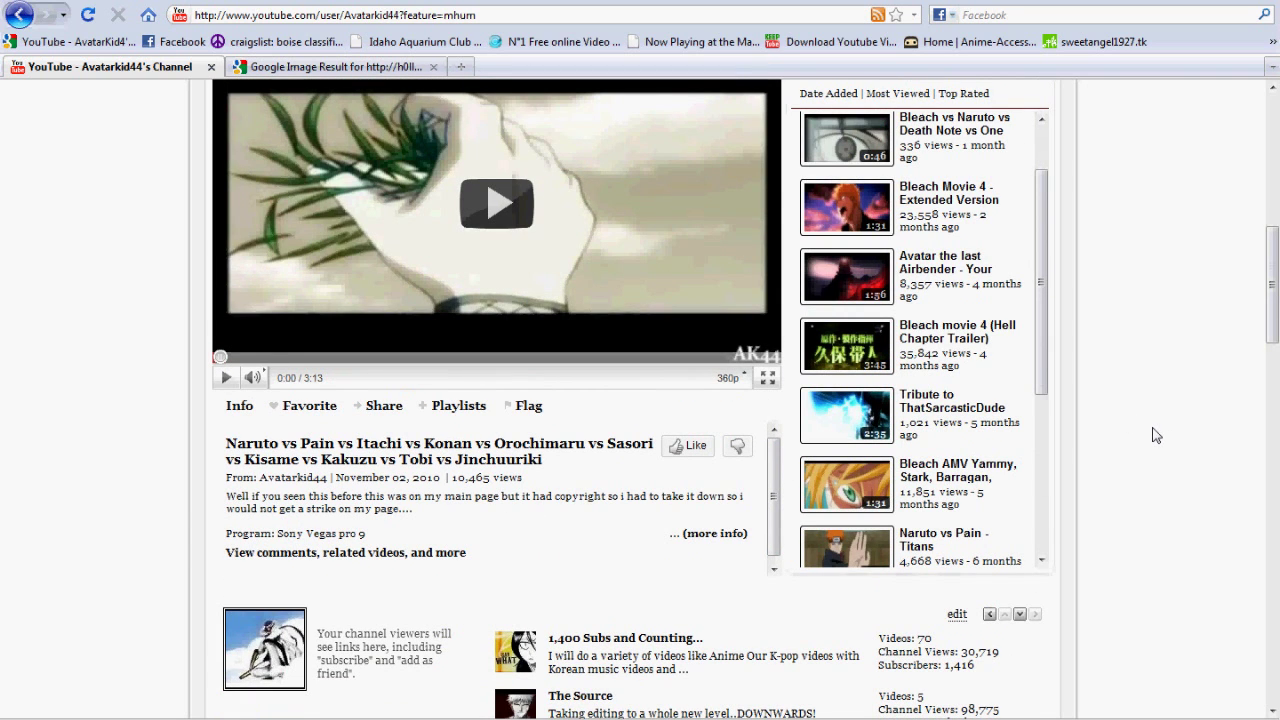
pyautogui.scroll(2, 1156, 435)
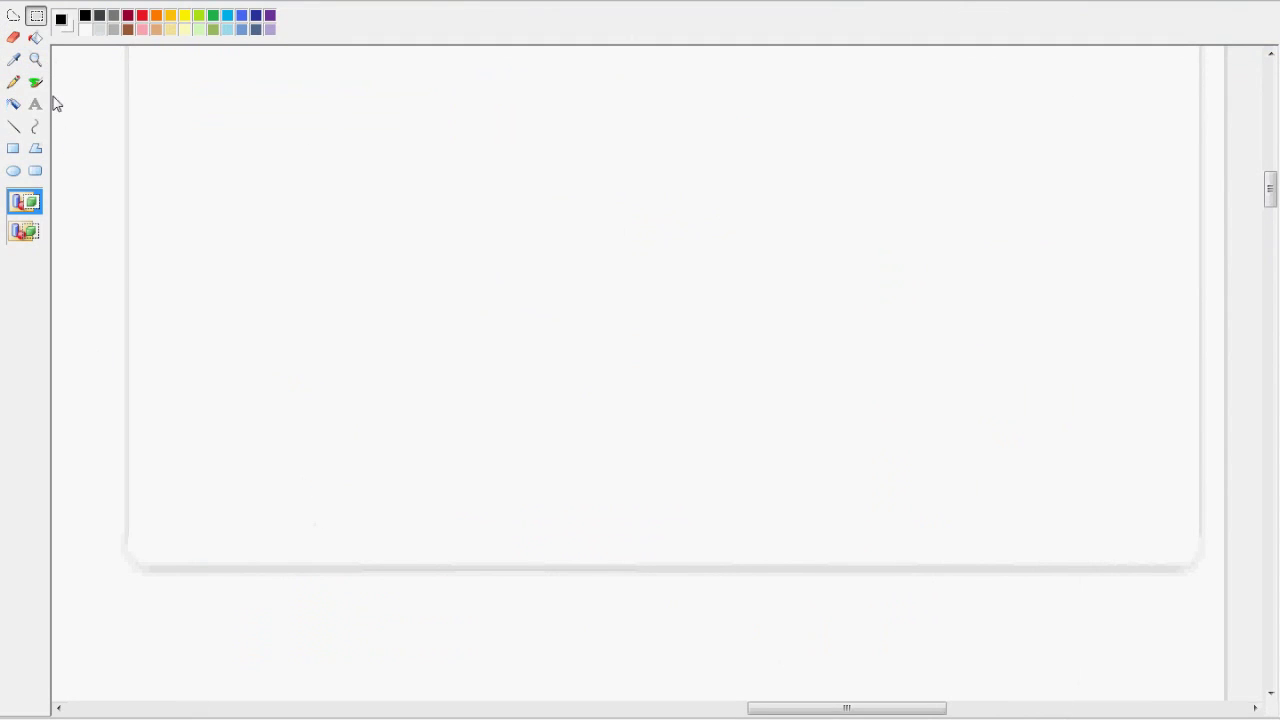
pyautogui.click(35, 59)
pyautogui.rightClick(143, 266)
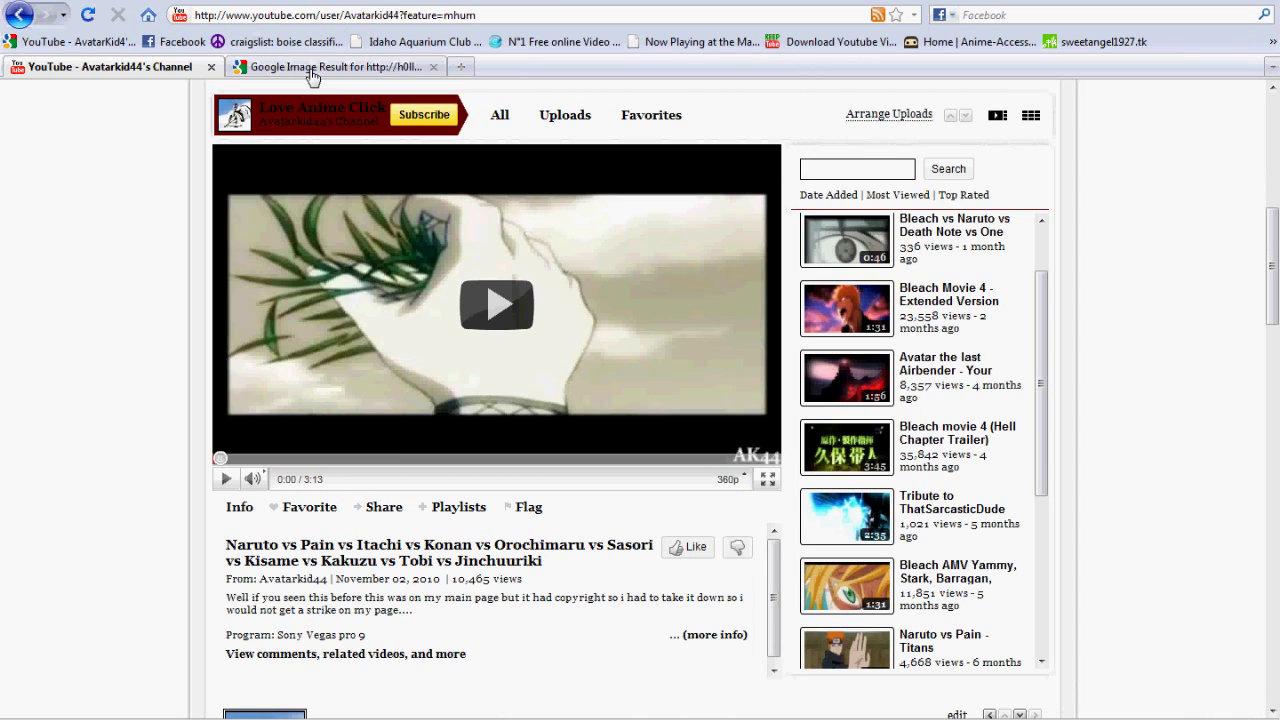
# Step: Copy the black-and-white Ichigo image from the Google Images result
pyautogui.click(313, 70)
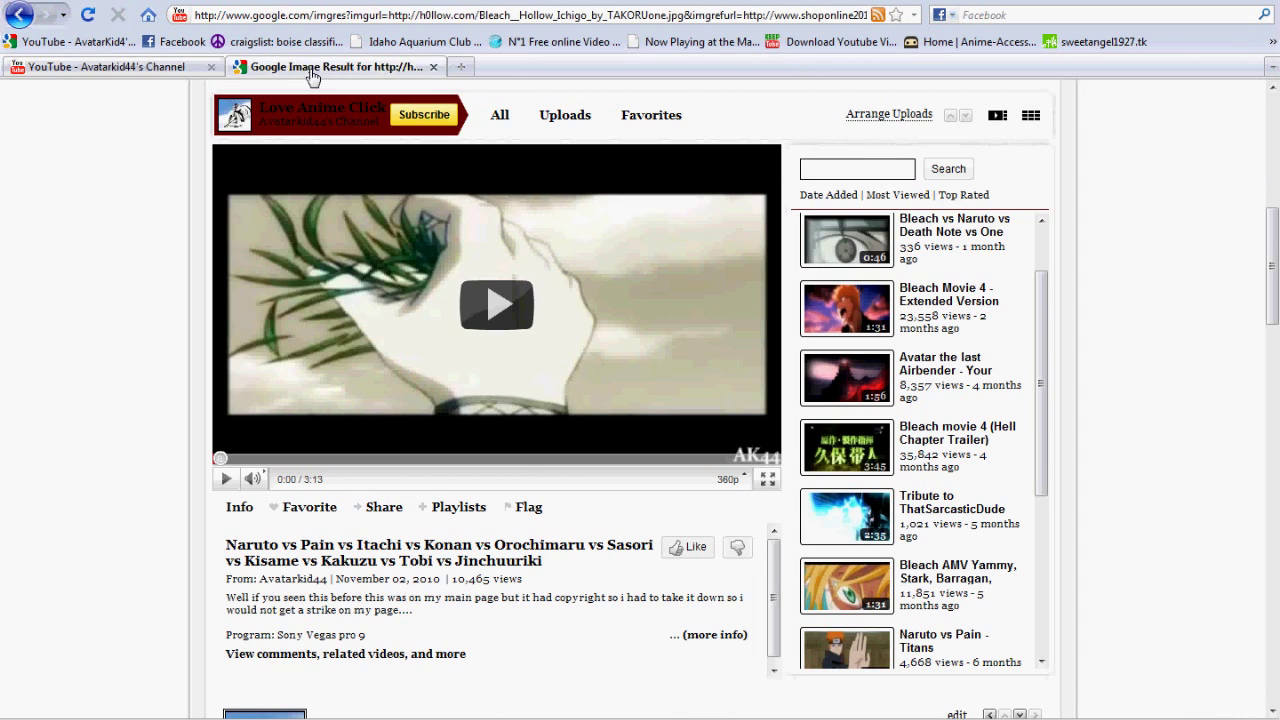
pyautogui.rightClick(512, 366)
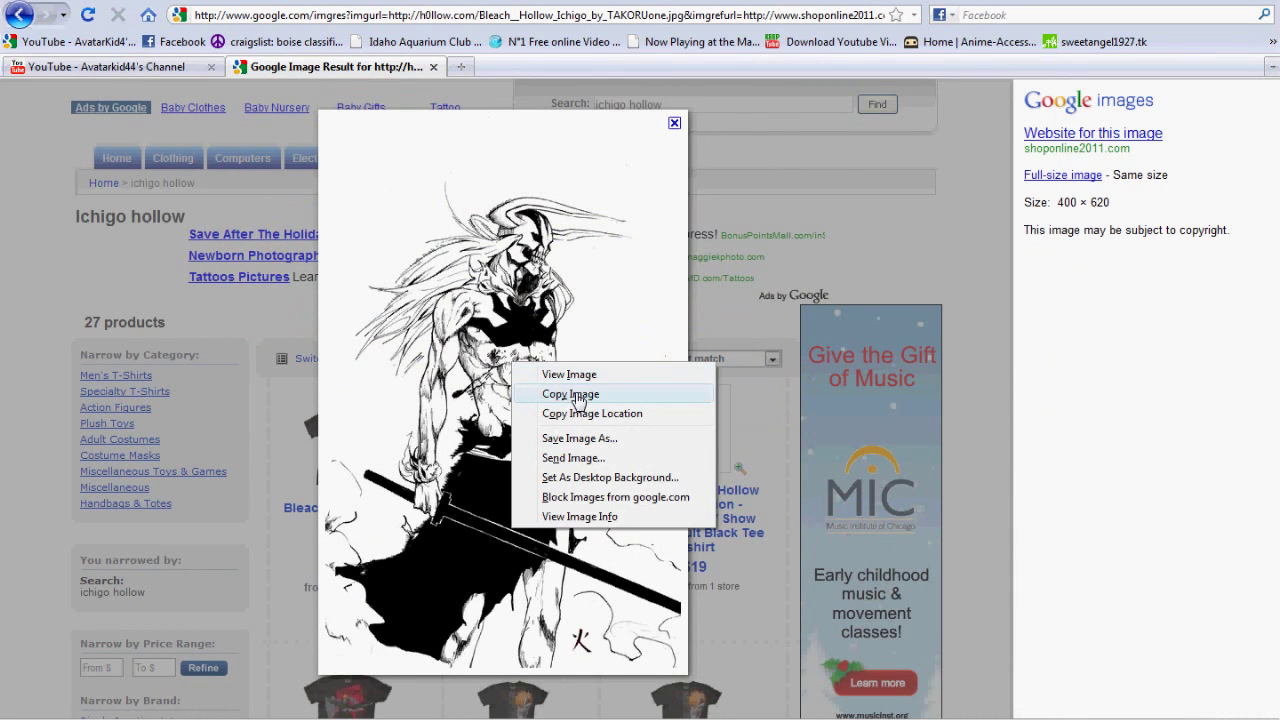
pyautogui.click(568, 394)
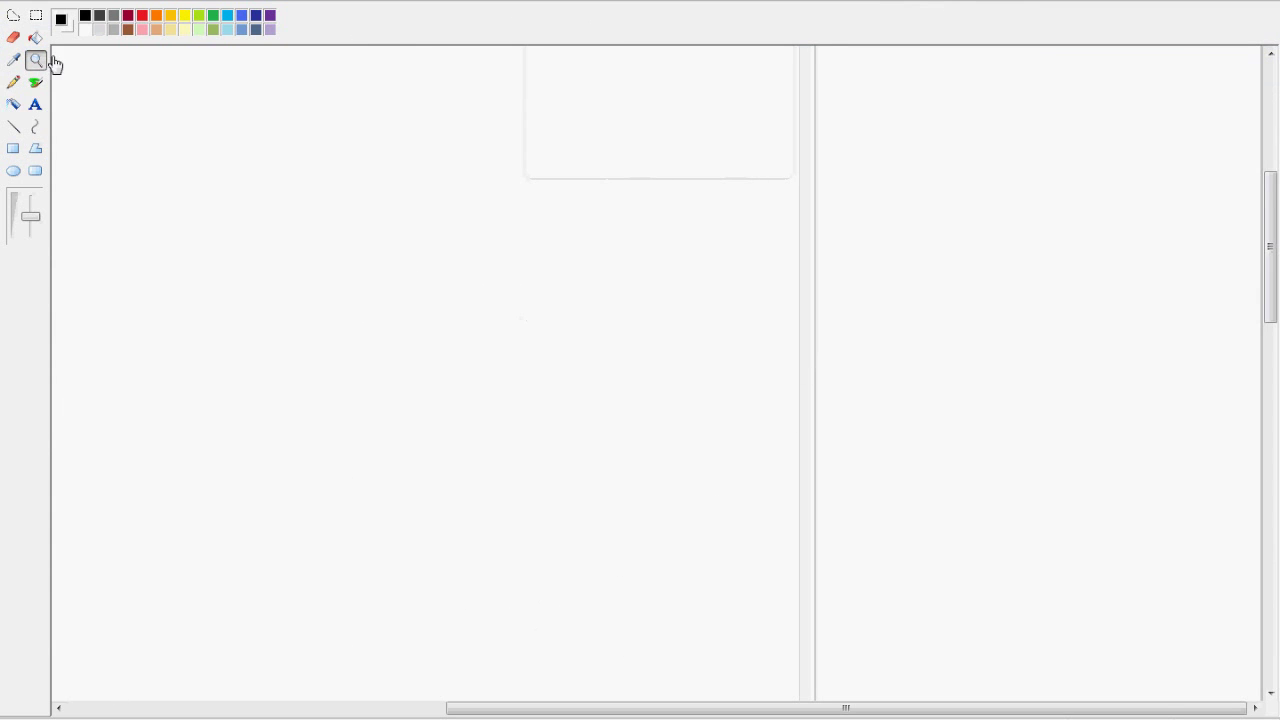
# Step: Paste the copied Ichigo drawing onto the canvas and move it down and right
pyautogui.click(38, 15)
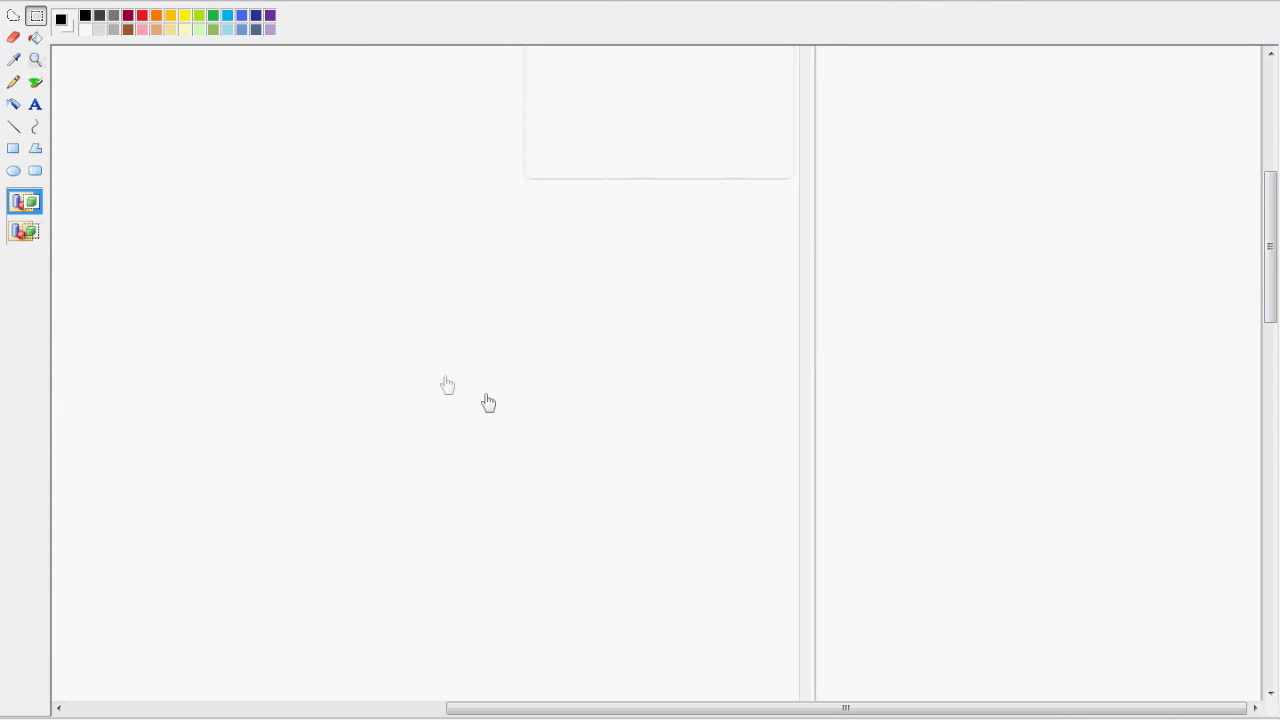
pyautogui.rightClick(340, 358)
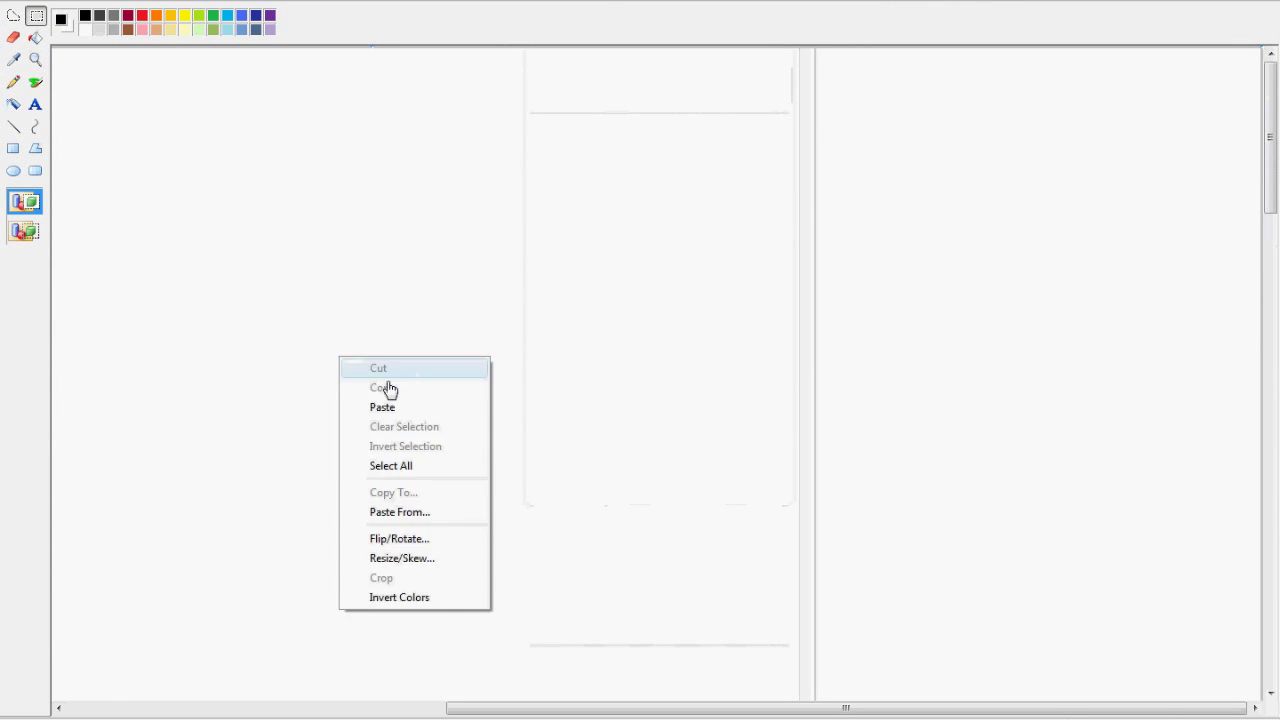
pyautogui.click(400, 407)
pyautogui.moveTo(245, 322)
pyautogui.mouseDown()
pyautogui.moveTo(312, 378)
pyautogui.moveTo(672, 370)
pyautogui.moveTo(290, 356)
pyautogui.mouseUp()
# Step: Shrink the drawing to 80% horizontally and move it to the canvas centre
pyautogui.rightClick(288, 352)
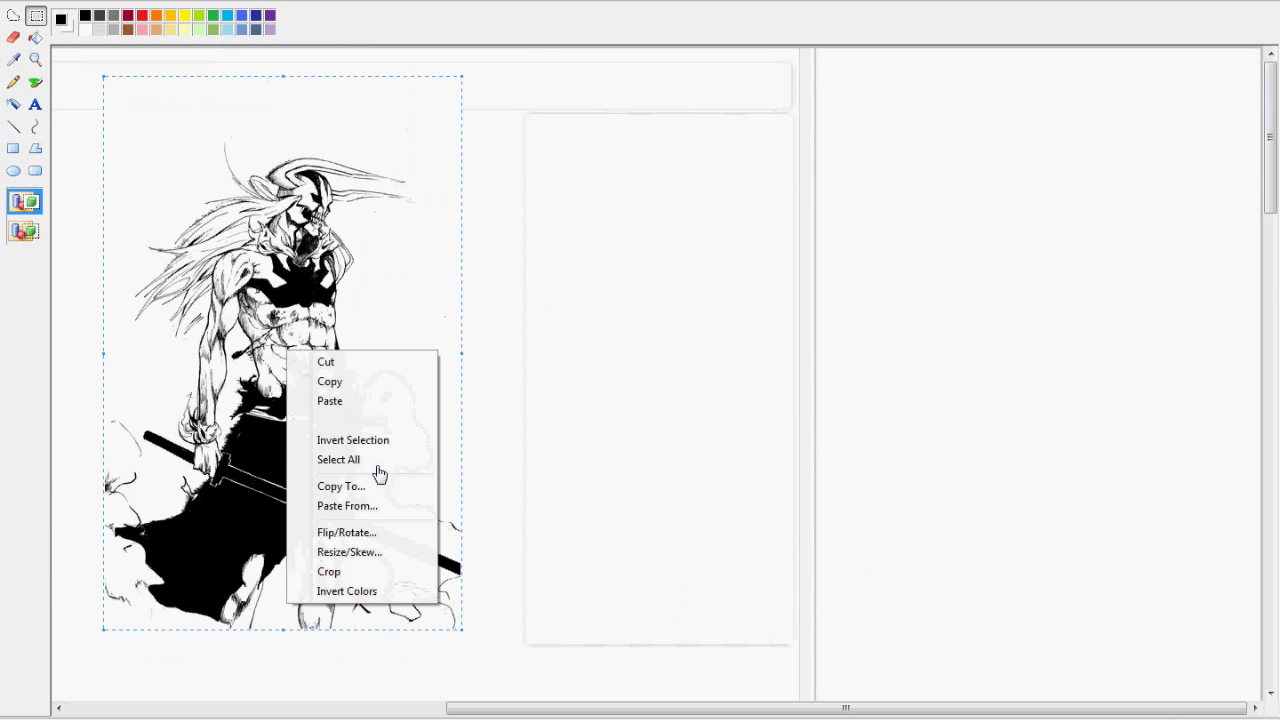
pyautogui.click(379, 556)
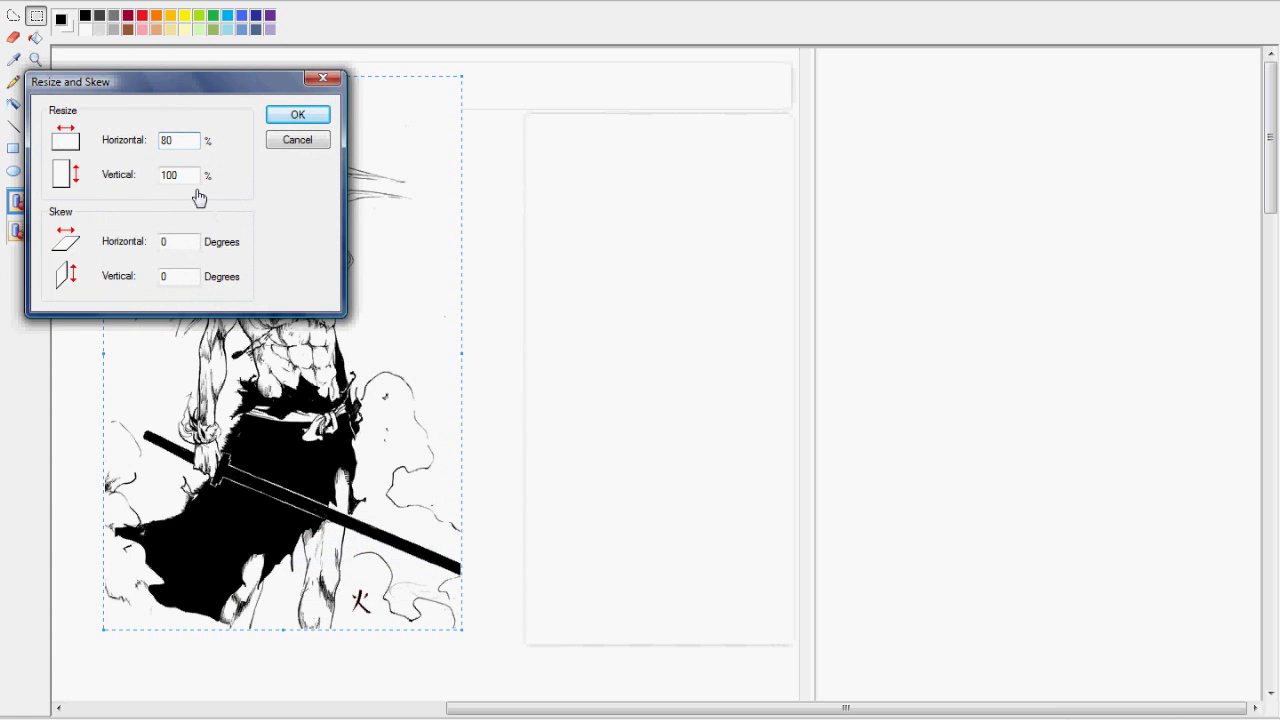
pyautogui.press('Tab')
pyautogui.click(316, 117)
pyautogui.moveTo(388, 420); pyautogui.dragTo(314, 366)
# Step: Shrink it again to 80% horizontally and drag it onto the page area
pyautogui.rightClick(338, 367)
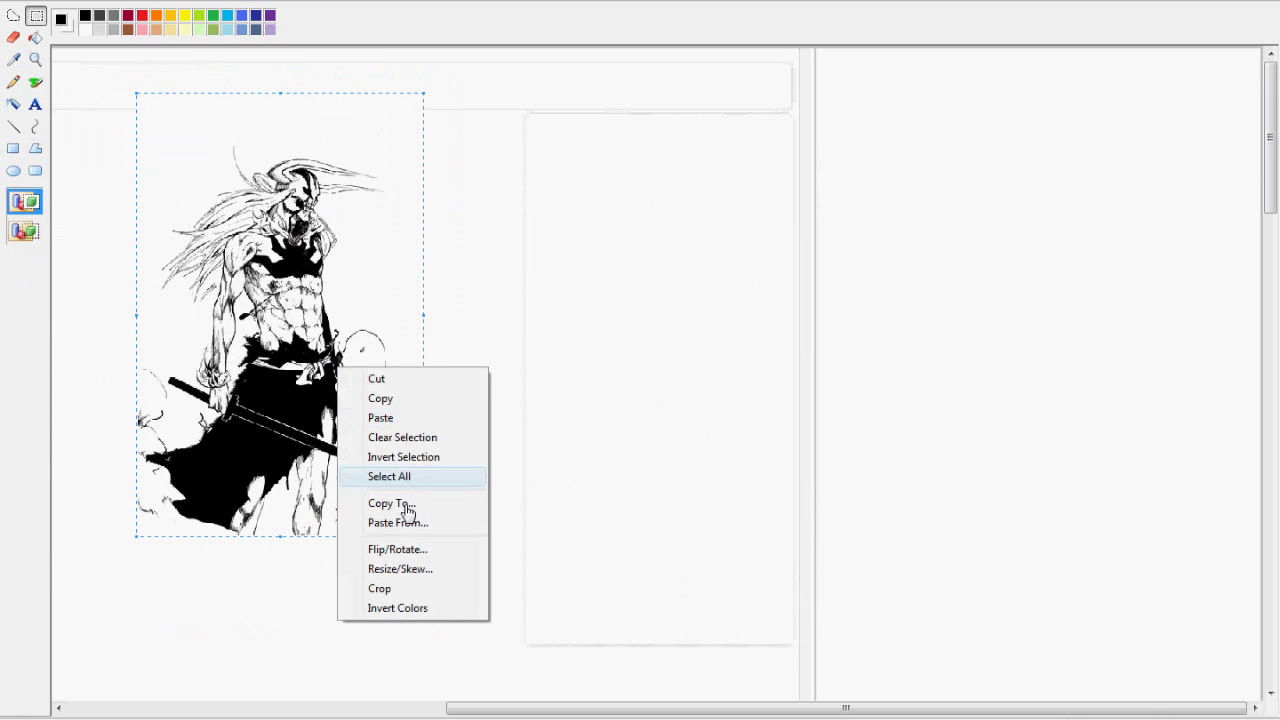
pyautogui.click(399, 568)
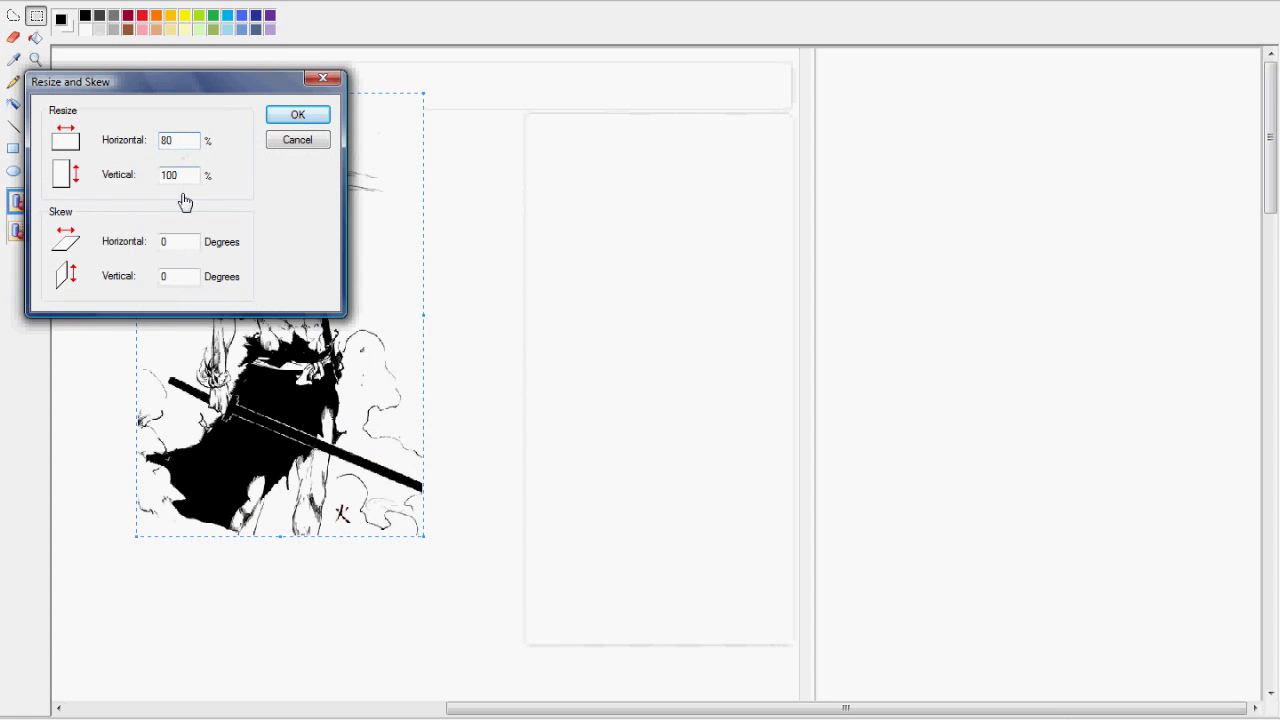
pyautogui.press('Tab')
pyautogui.click(299, 117)
pyautogui.moveTo(261, 381); pyautogui.dragTo(684, 565)
# Step: Flip the Ichigo drawing horizontally and drop it in place on the page
pyautogui.scroll(-3, 362, 411)
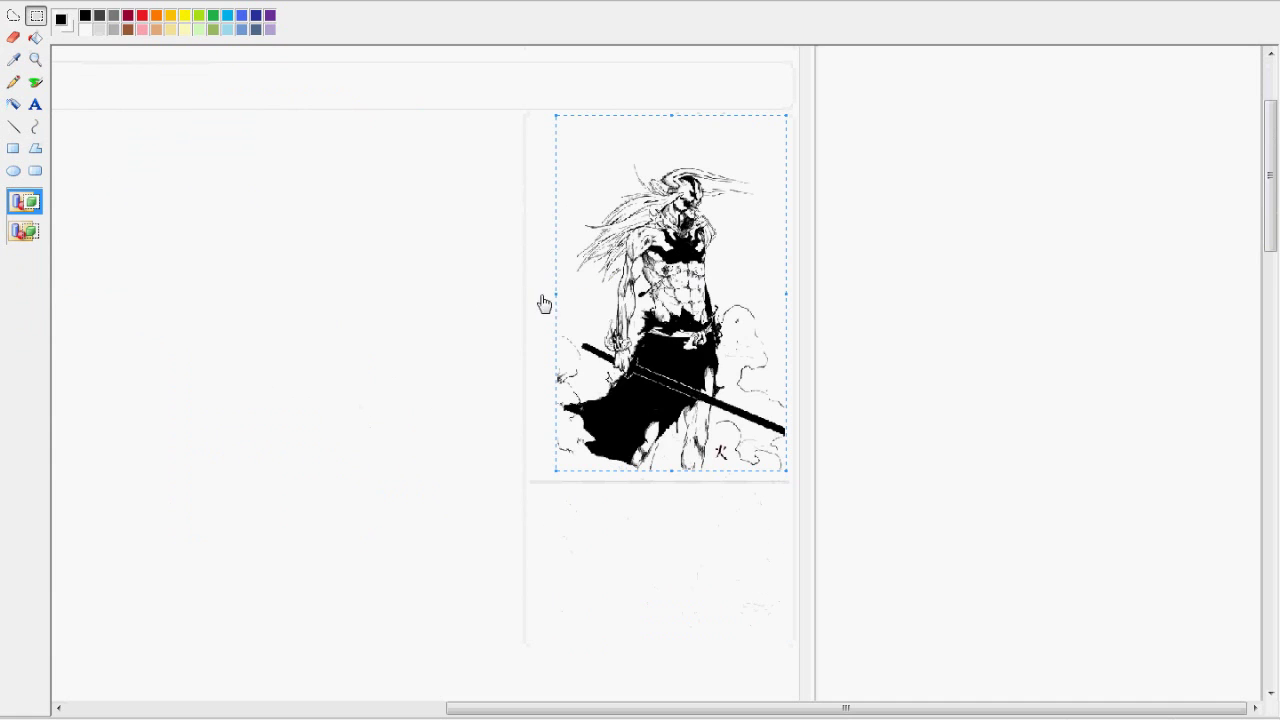
pyautogui.rightClick(641, 285)
pyautogui.click(699, 464)
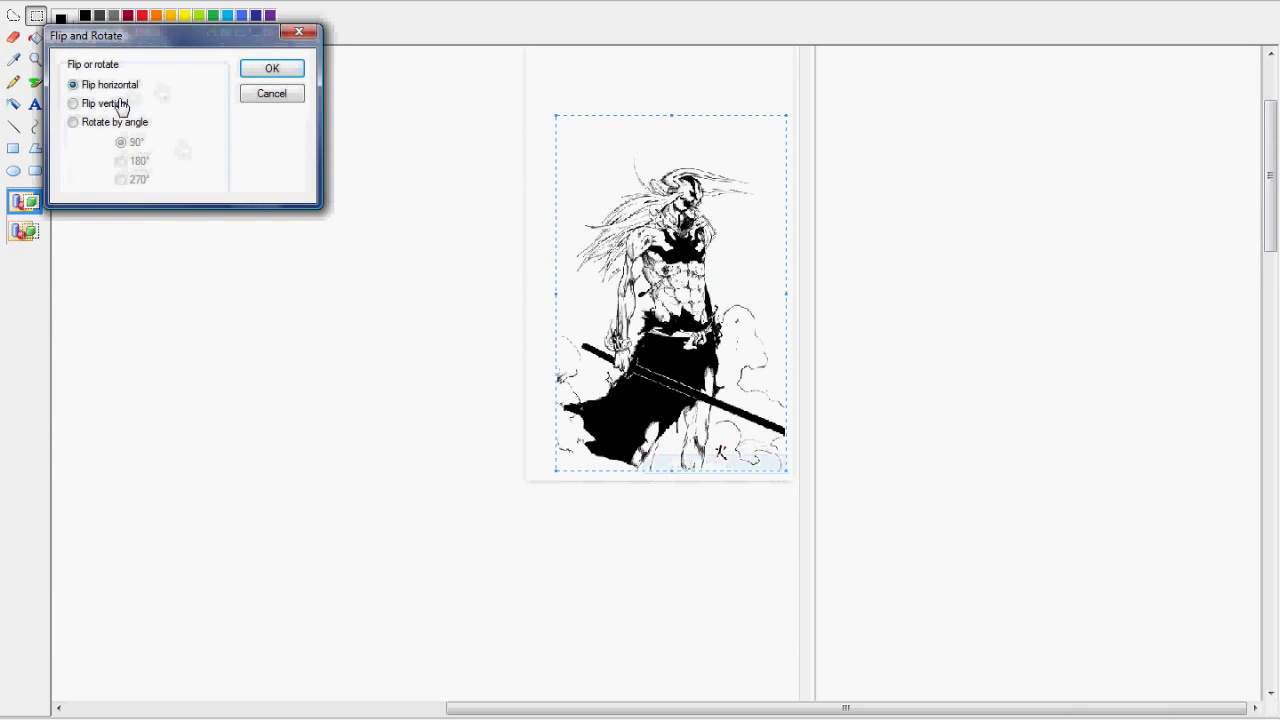
pyautogui.click(272, 68)
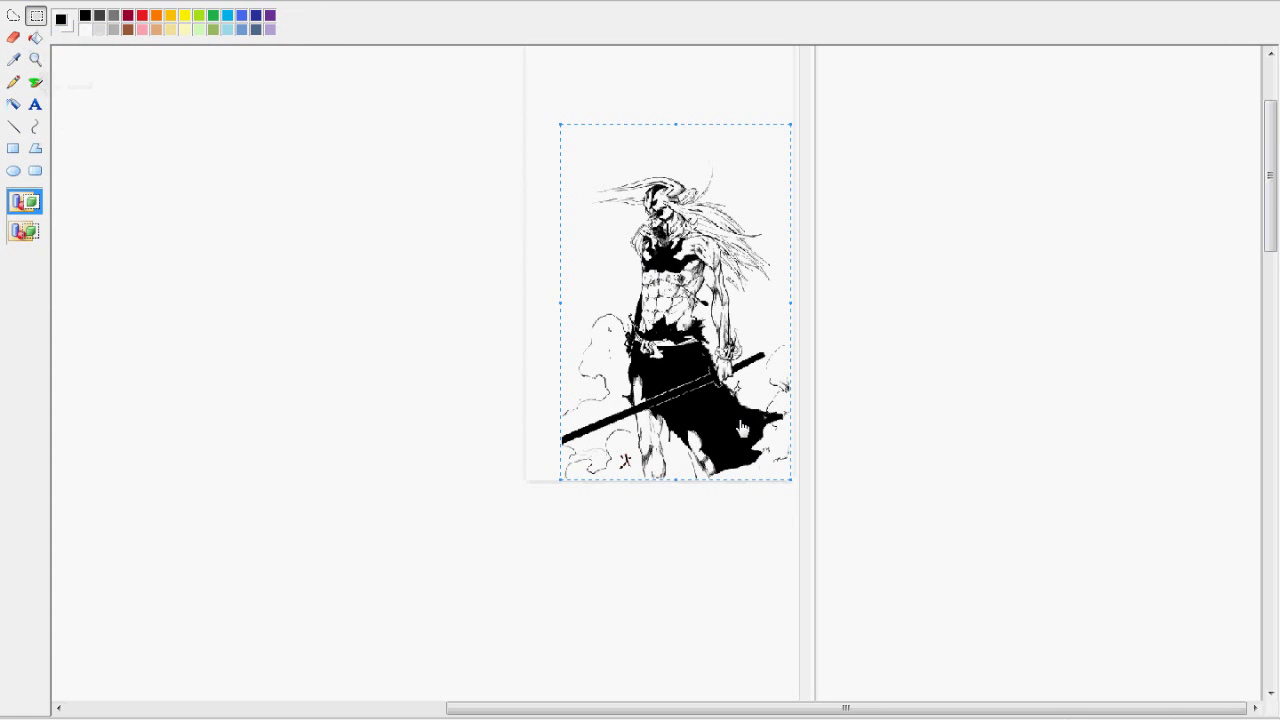
pyautogui.press('Escape')
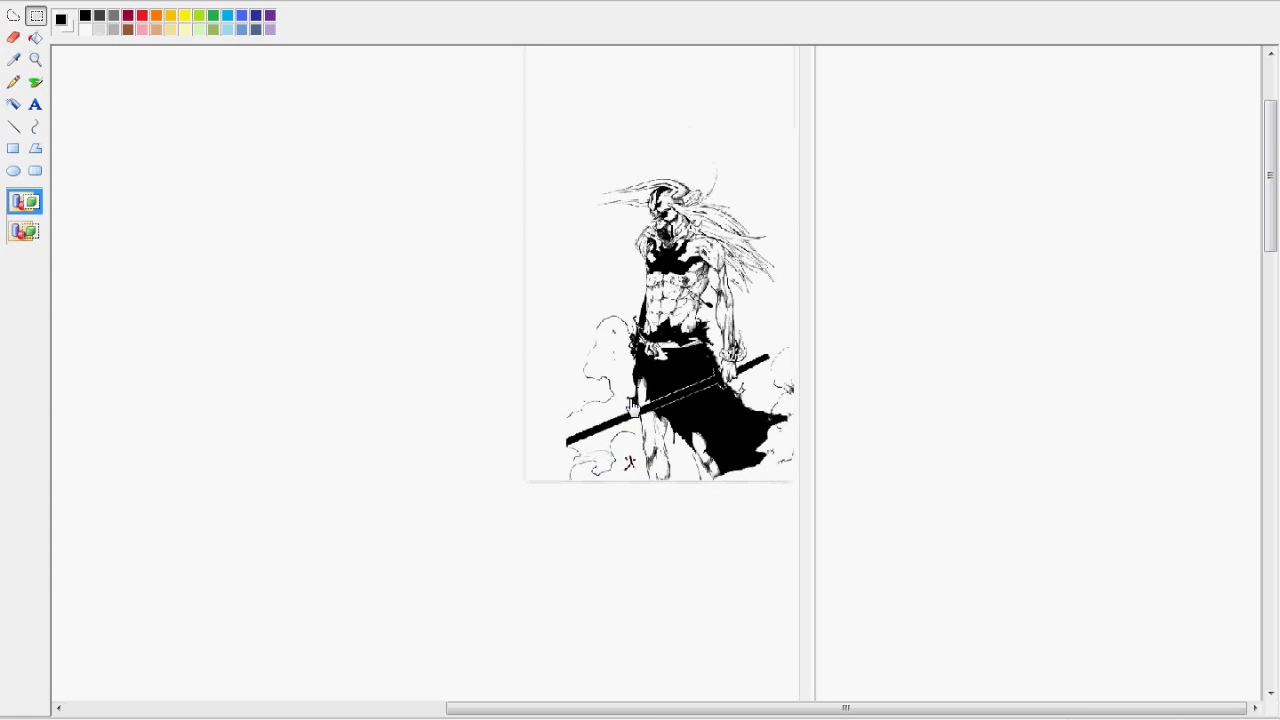
pyautogui.click(36, 59)
pyautogui.click(581, 430)
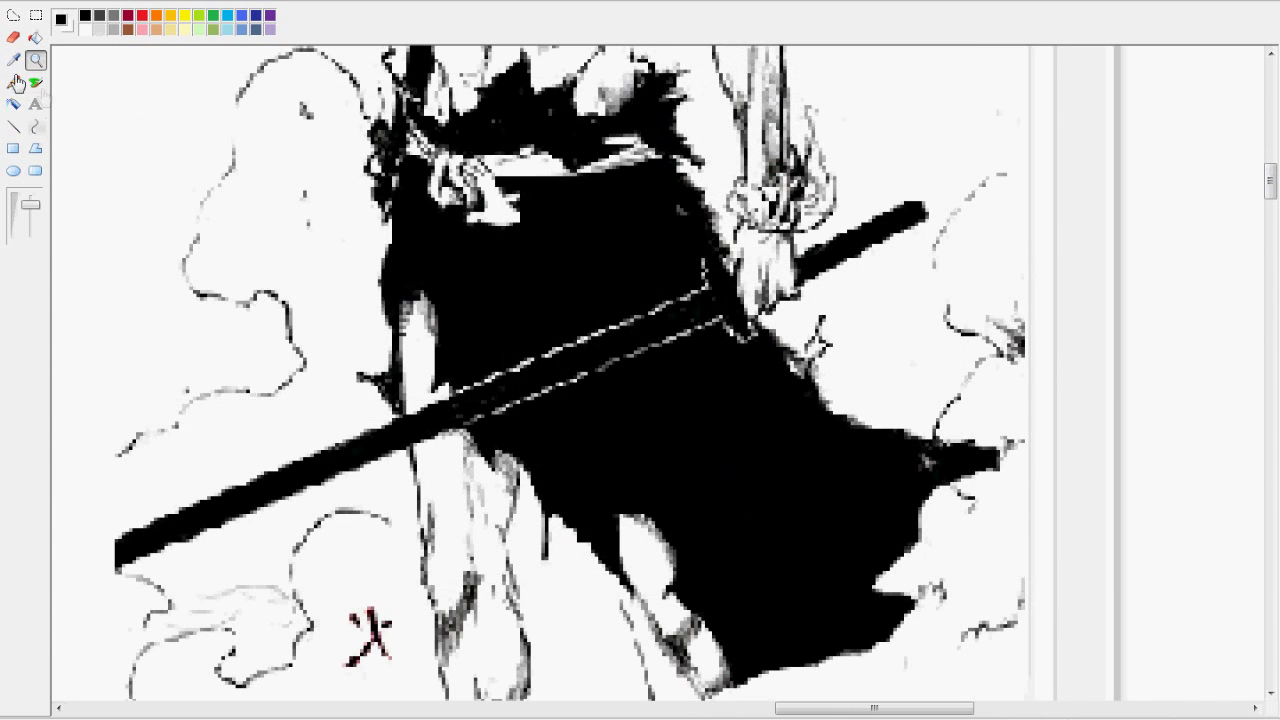
pyautogui.click(13, 86)
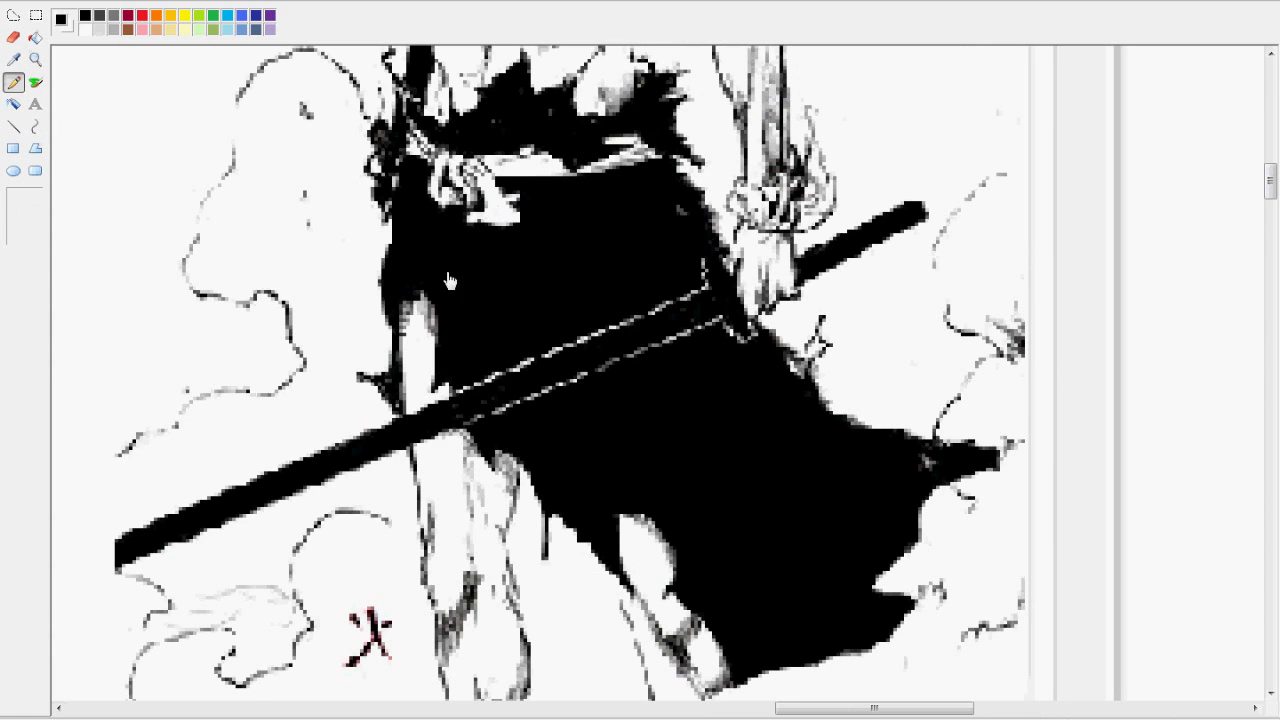
pyautogui.scroll(-5, 400, 390)
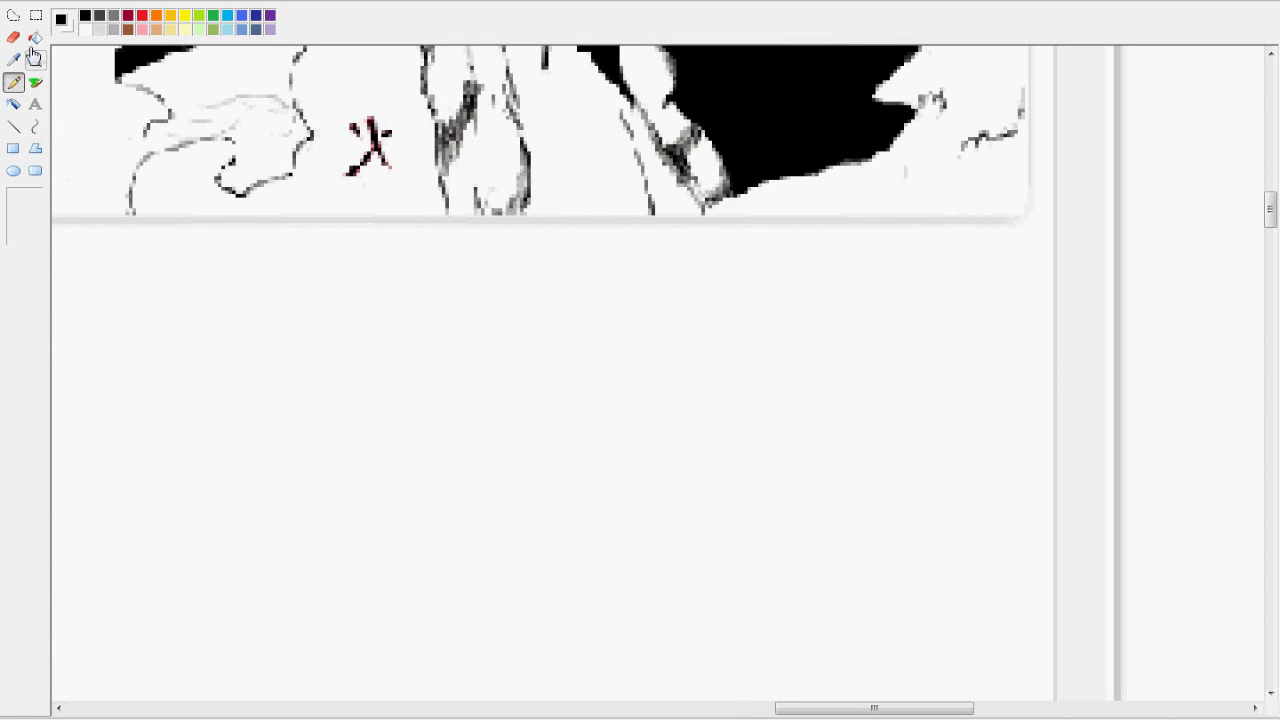
pyautogui.click(36, 15)
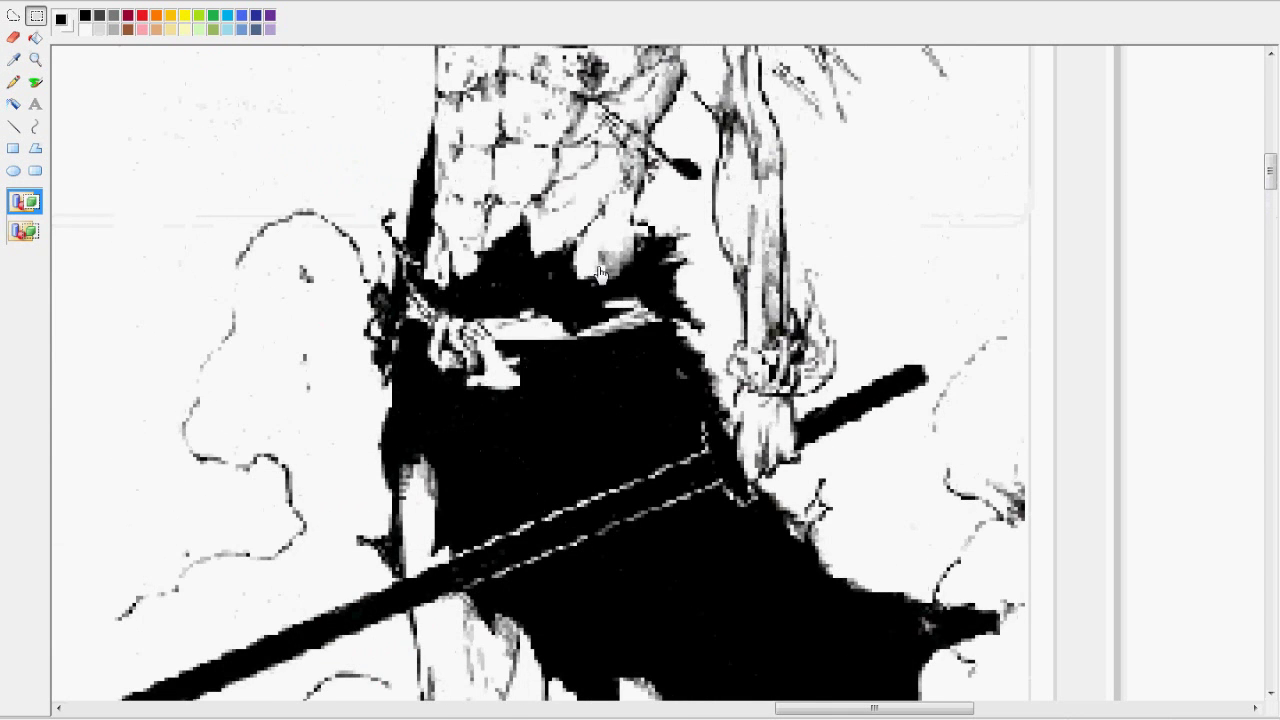
pyautogui.scroll(3, 18, 60)
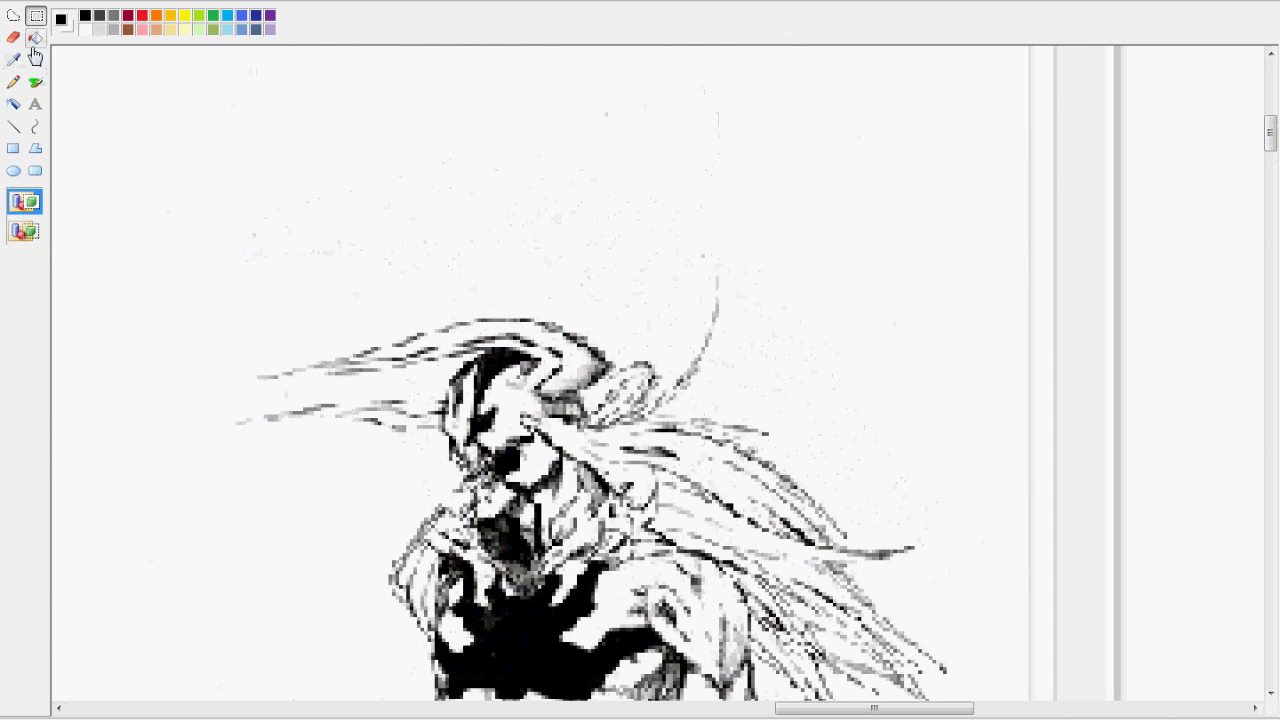
pyautogui.click(36, 59)
pyautogui.click(170, 192)
pyautogui.rightClick(240, 228)
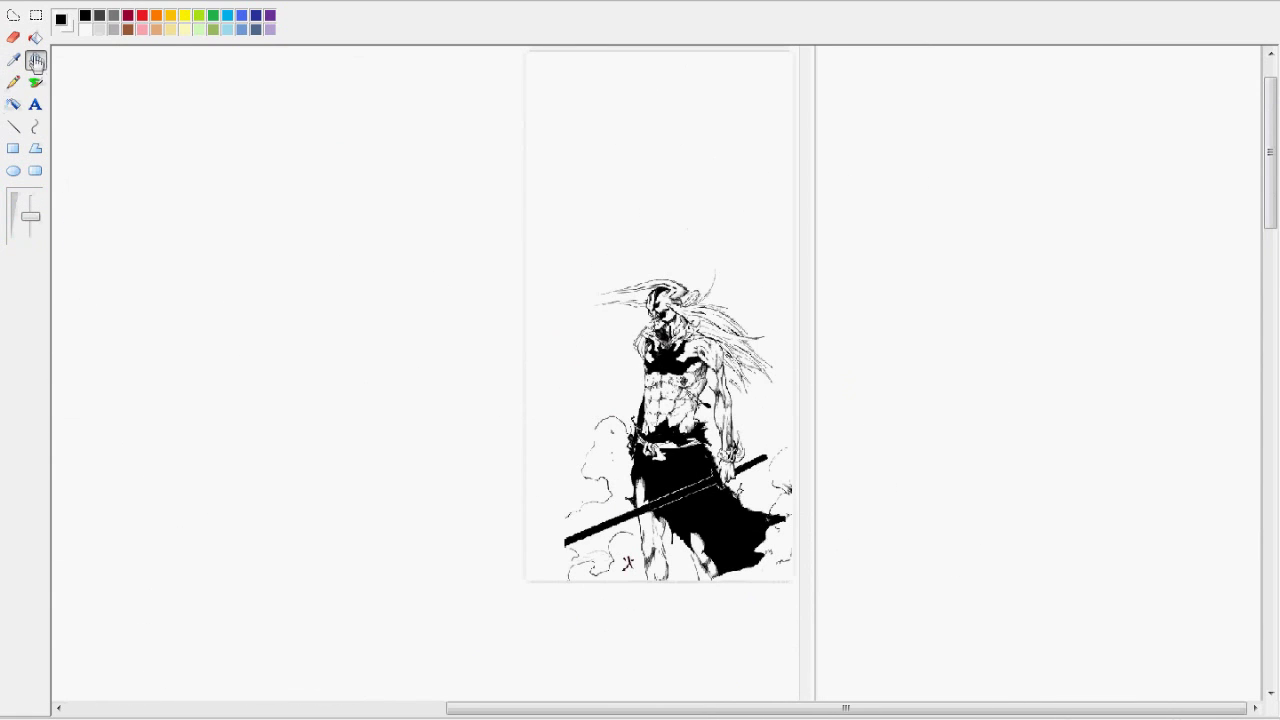
# Step: Cut away the three stray areas above and left of the figure
pyautogui.click(37, 17)
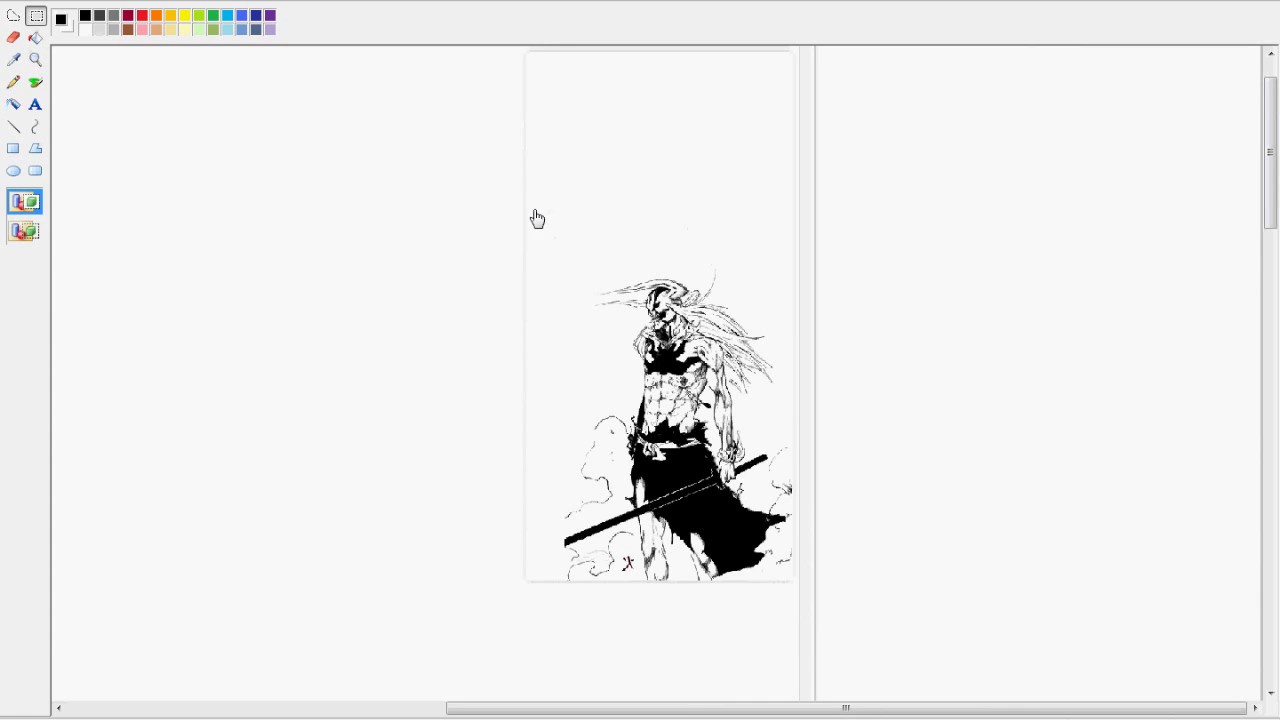
pyautogui.moveTo(534, 219); pyautogui.dragTo(695, 270)
pyautogui.rightClick(695, 270)
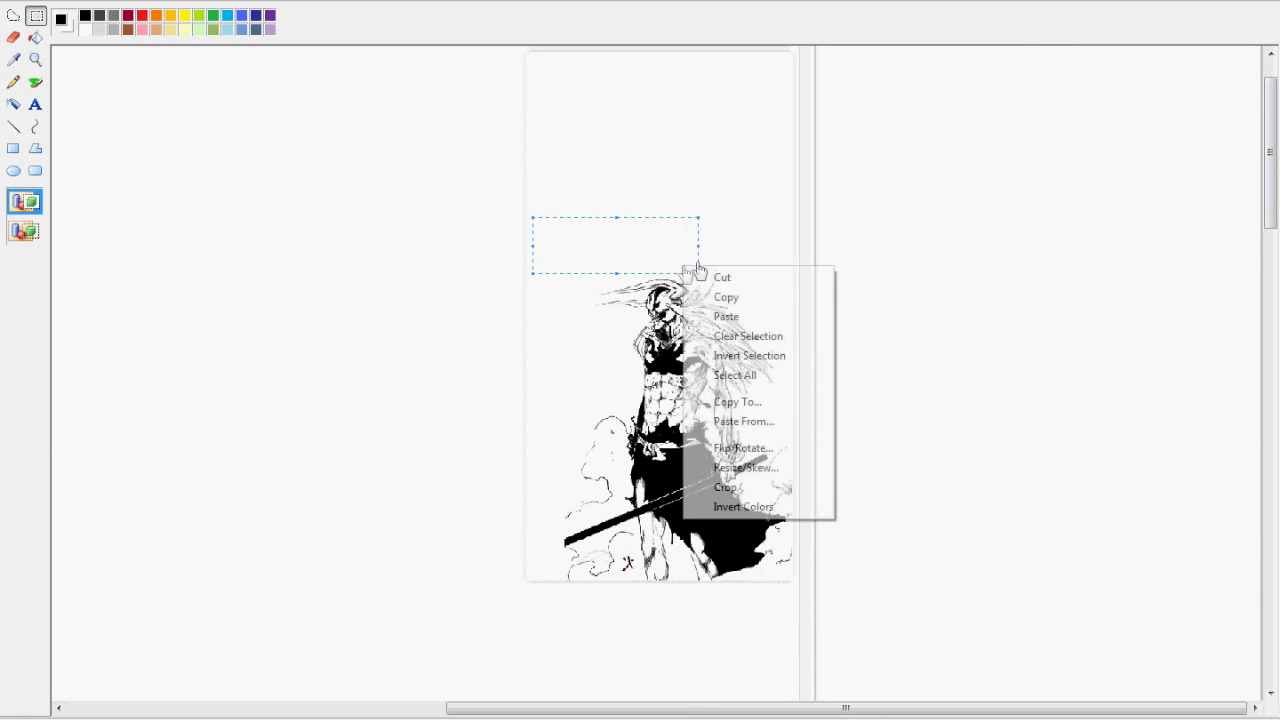
pyautogui.click(720, 276)
pyautogui.moveTo(549, 309); pyautogui.dragTo(614, 392)
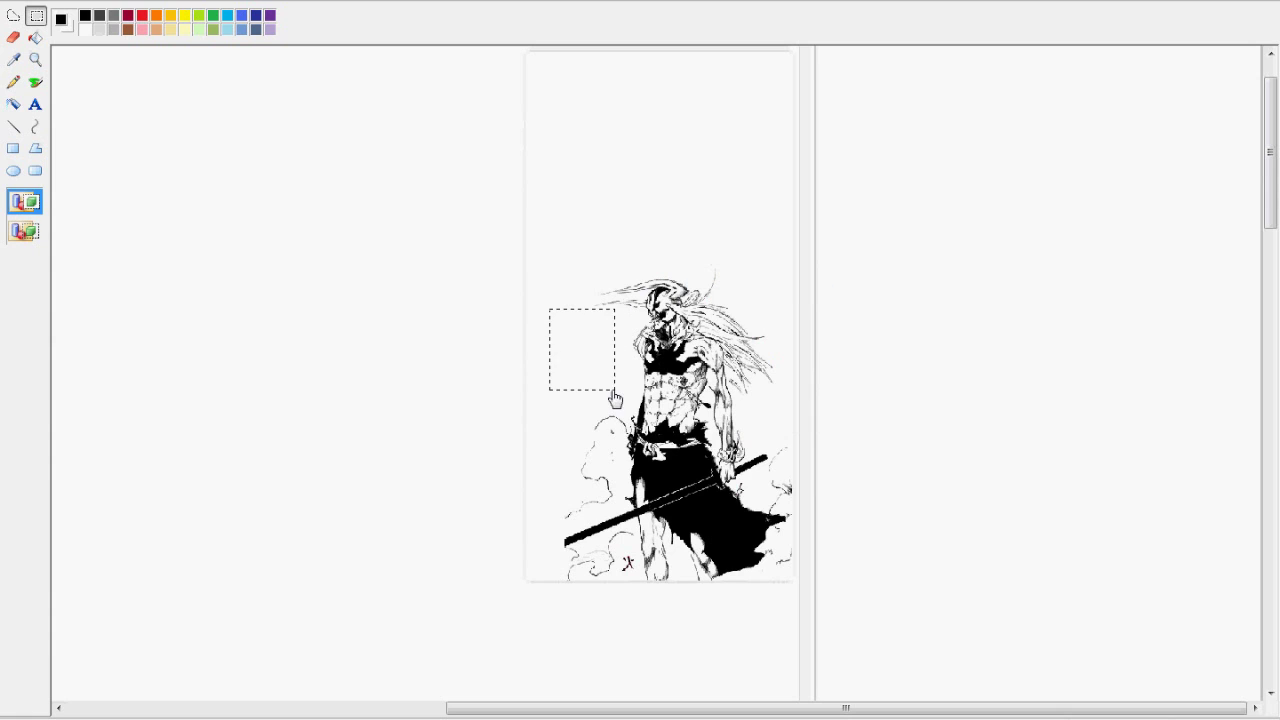
pyautogui.rightClick(583, 334)
pyautogui.click(592, 345)
pyautogui.moveTo(659, 254); pyautogui.dragTo(712, 268)
pyautogui.rightClick(692, 270)
pyautogui.click(715, 279)
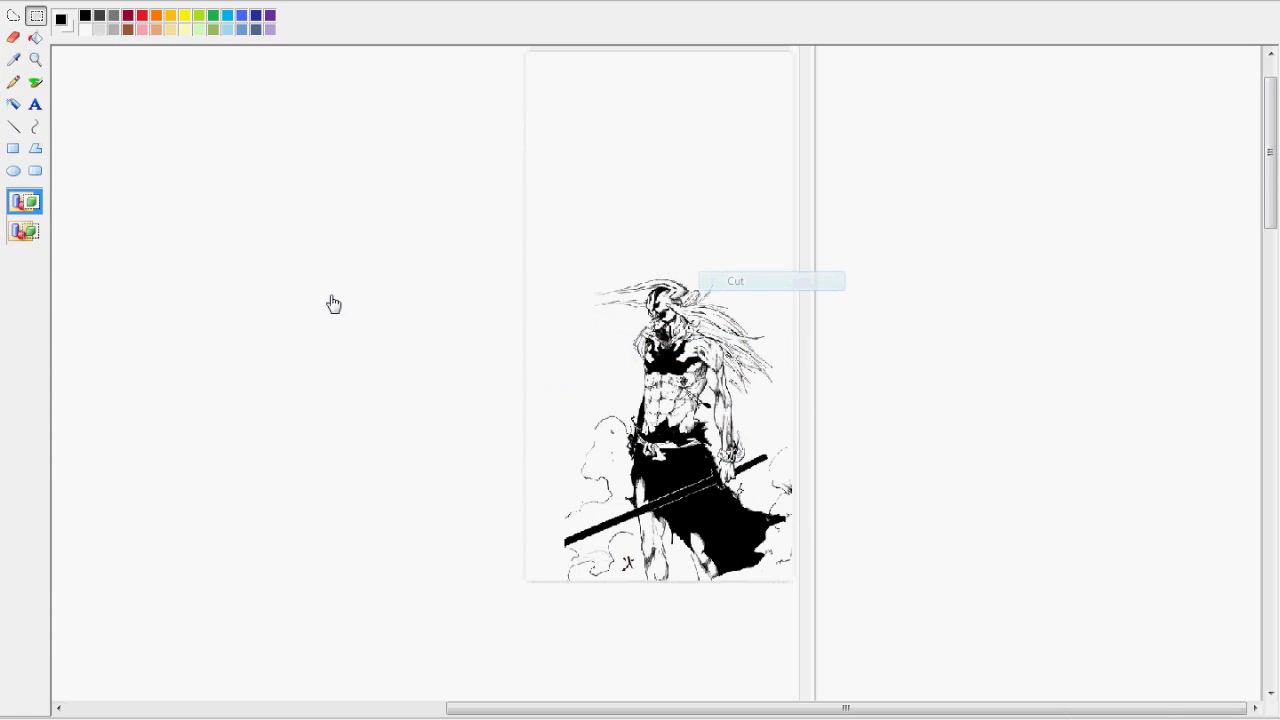
# Step: Save the picture over StyleCampaign-retro.jpg, confirming the replacement
pyautogui.hotkey('alt', 'f')
pyautogui.click(70, 72)
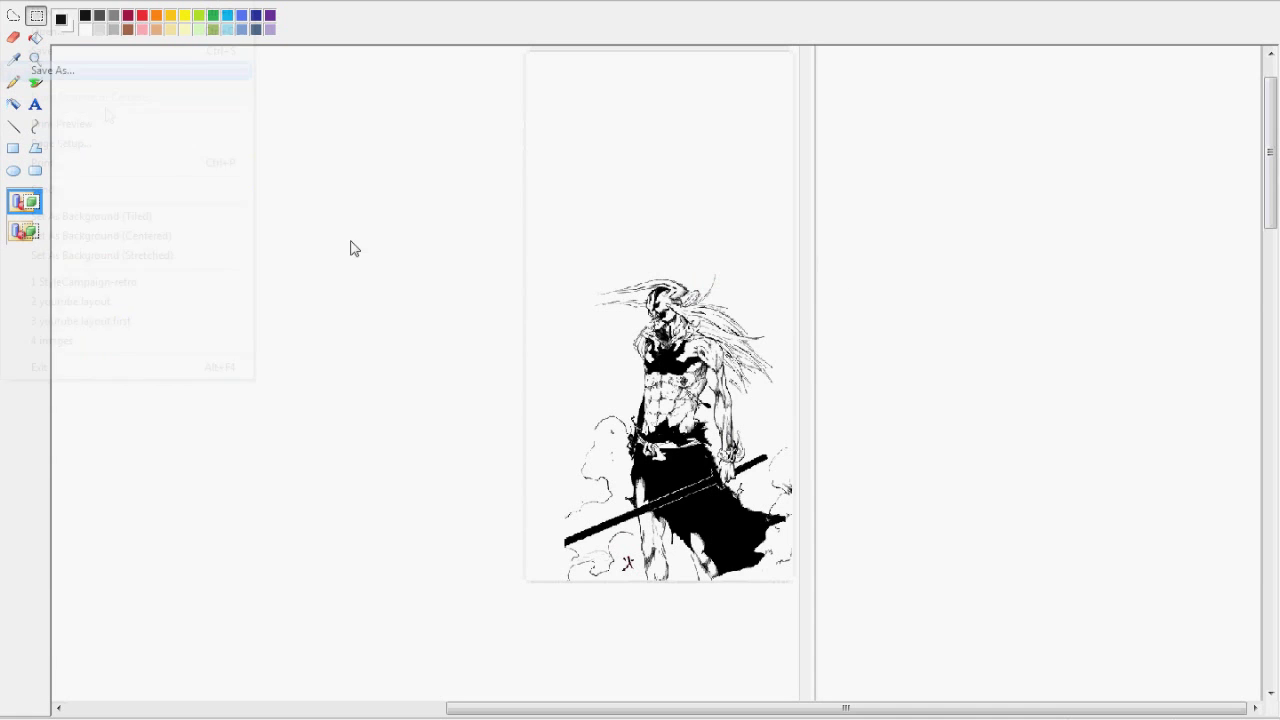
pyautogui.click(779, 401)
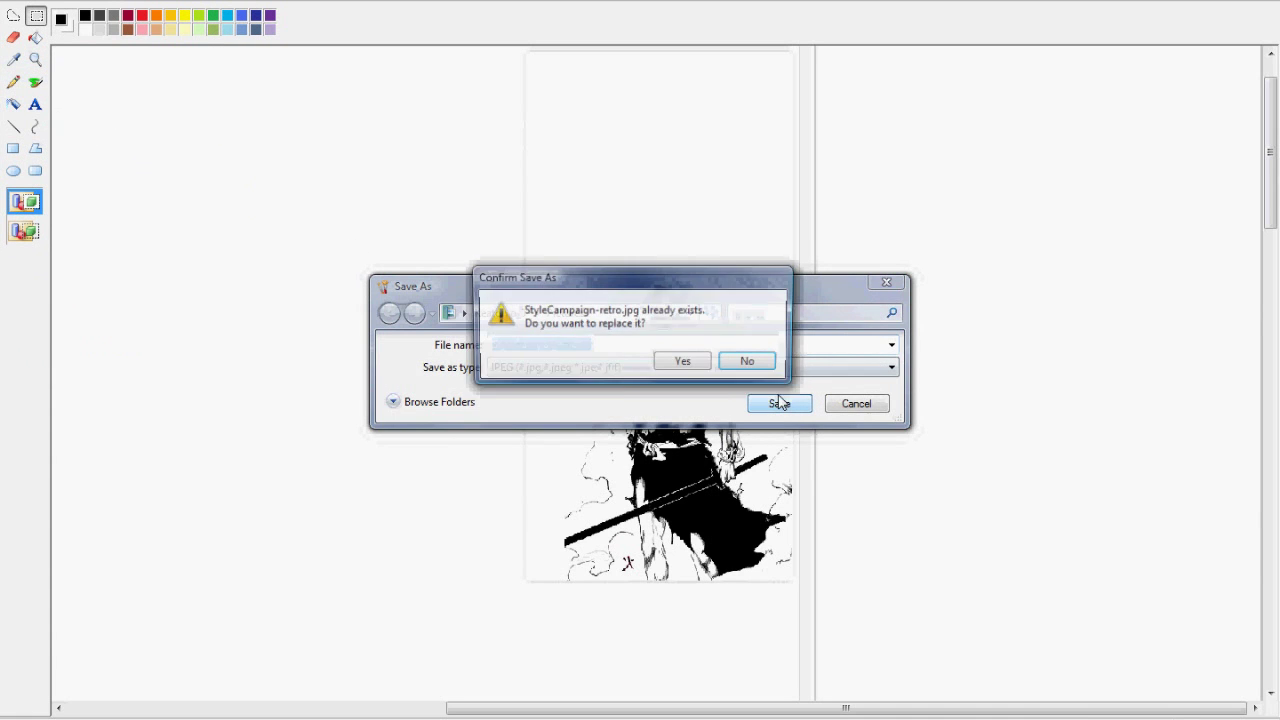
pyautogui.click(686, 363)
pyautogui.hotkey('alt', 'Tab')
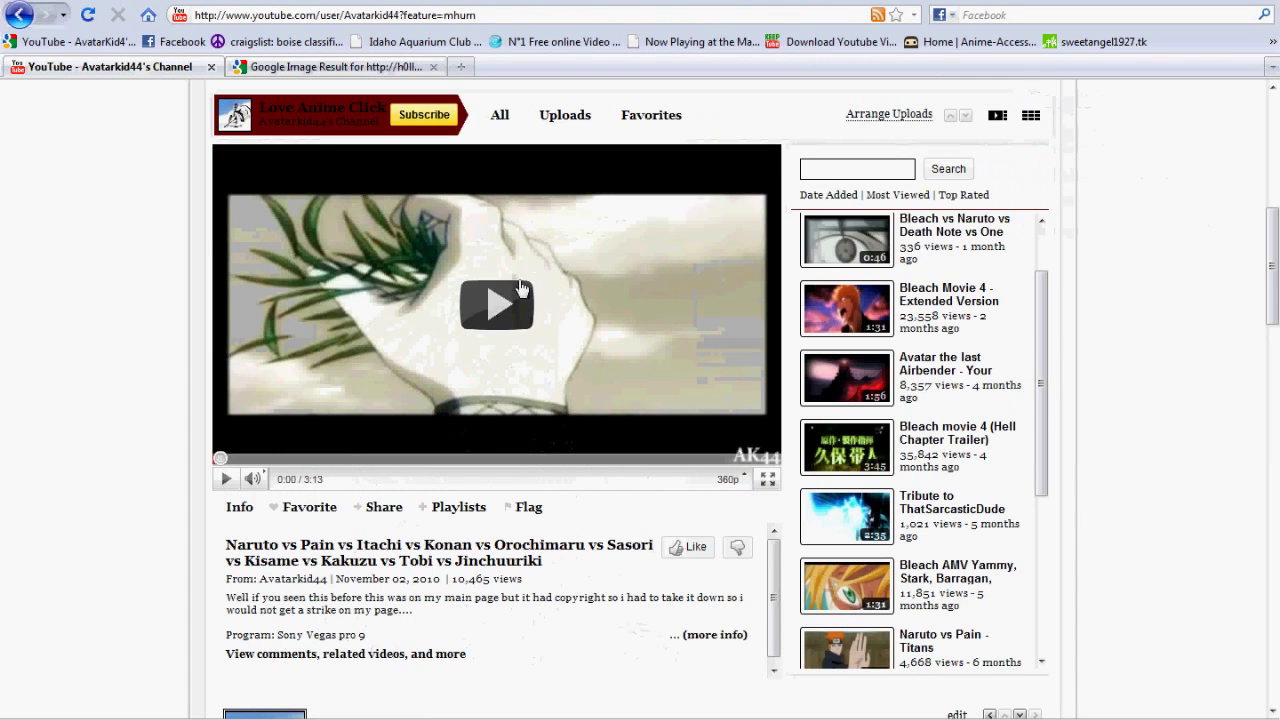
# Step: Delete the old background image and upload StyleCampaign-retro as the channel background
pyautogui.scroll(5, 740, 175)
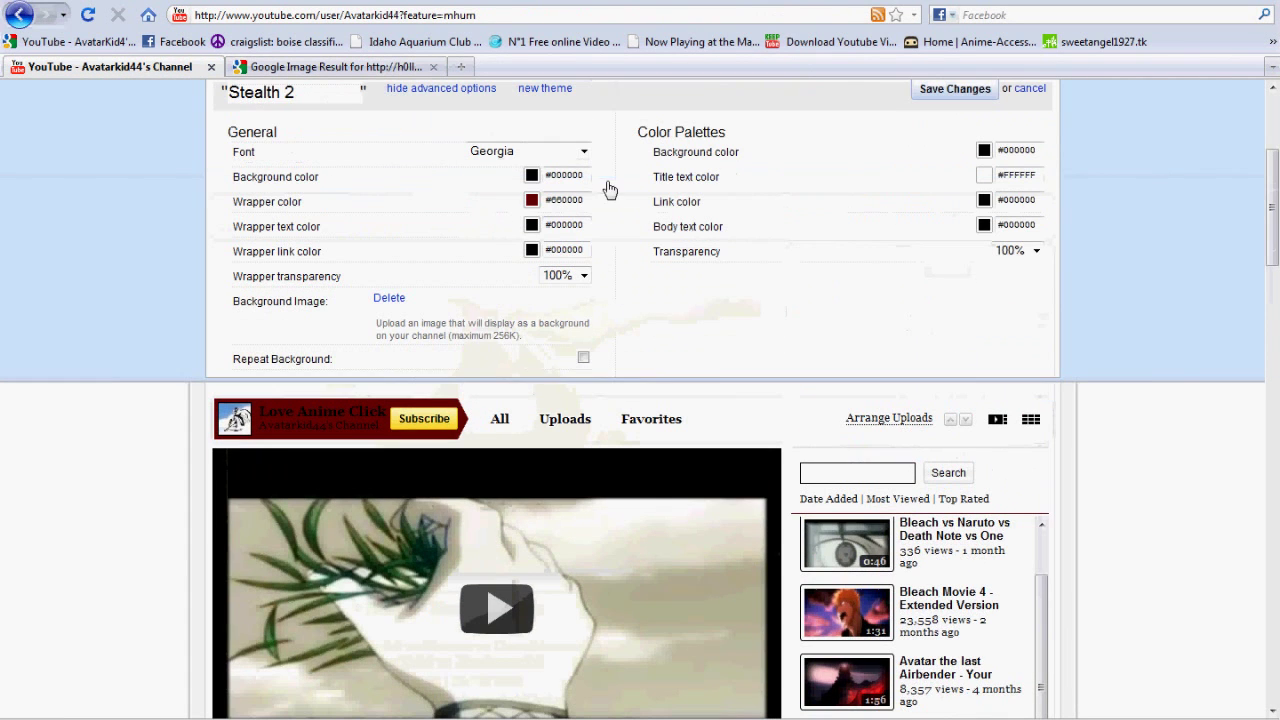
pyautogui.click(389, 299)
pyautogui.click(484, 301)
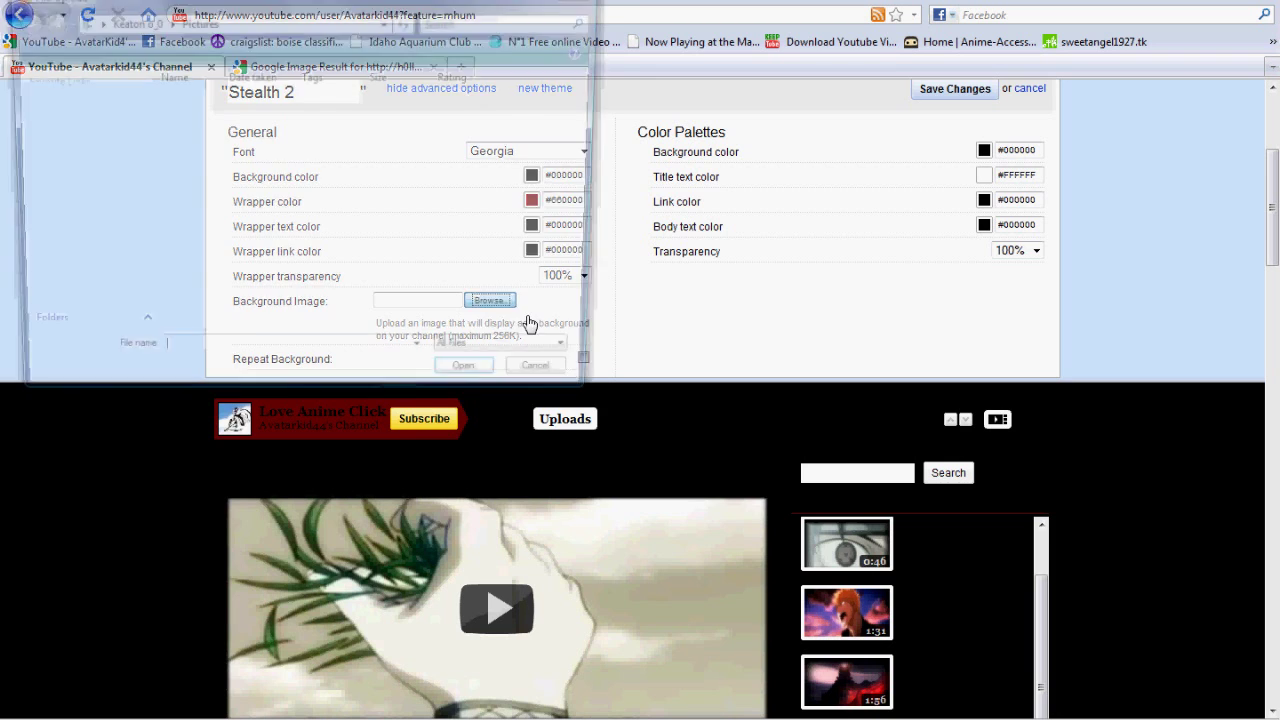
pyautogui.click(385, 298)
pyautogui.click(484, 385)
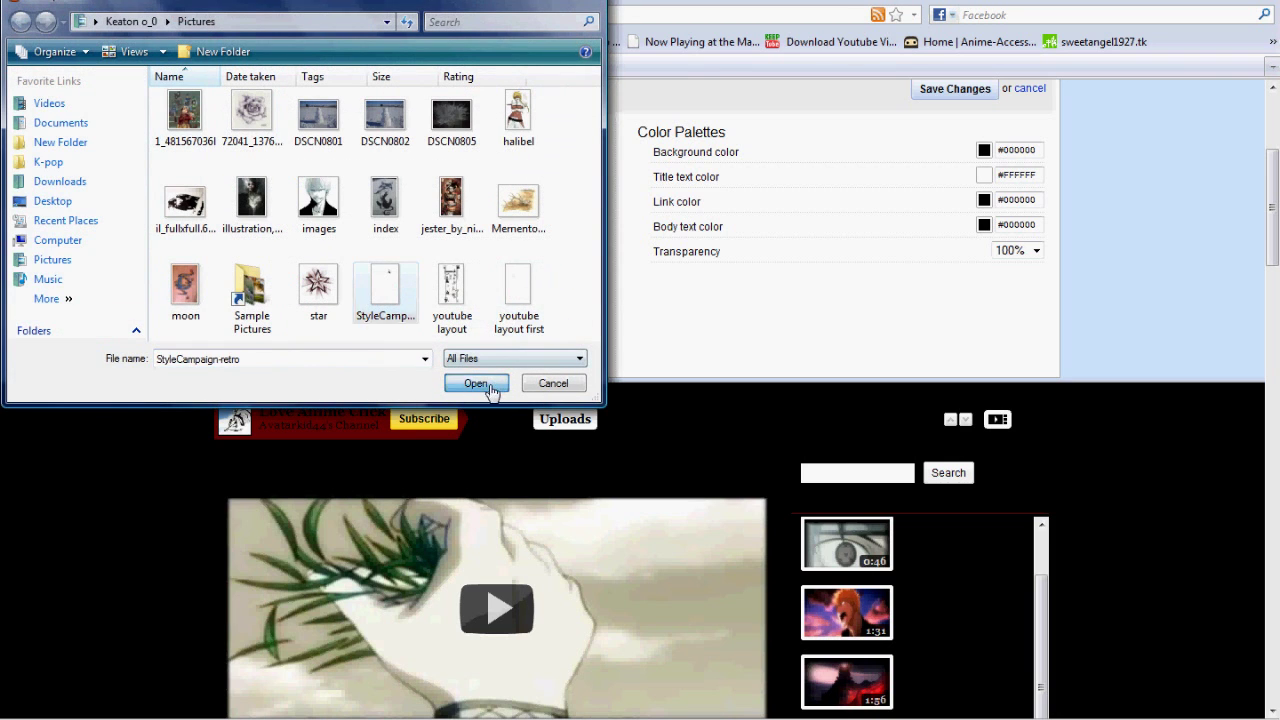
pyautogui.scroll(-2, 638, 323)
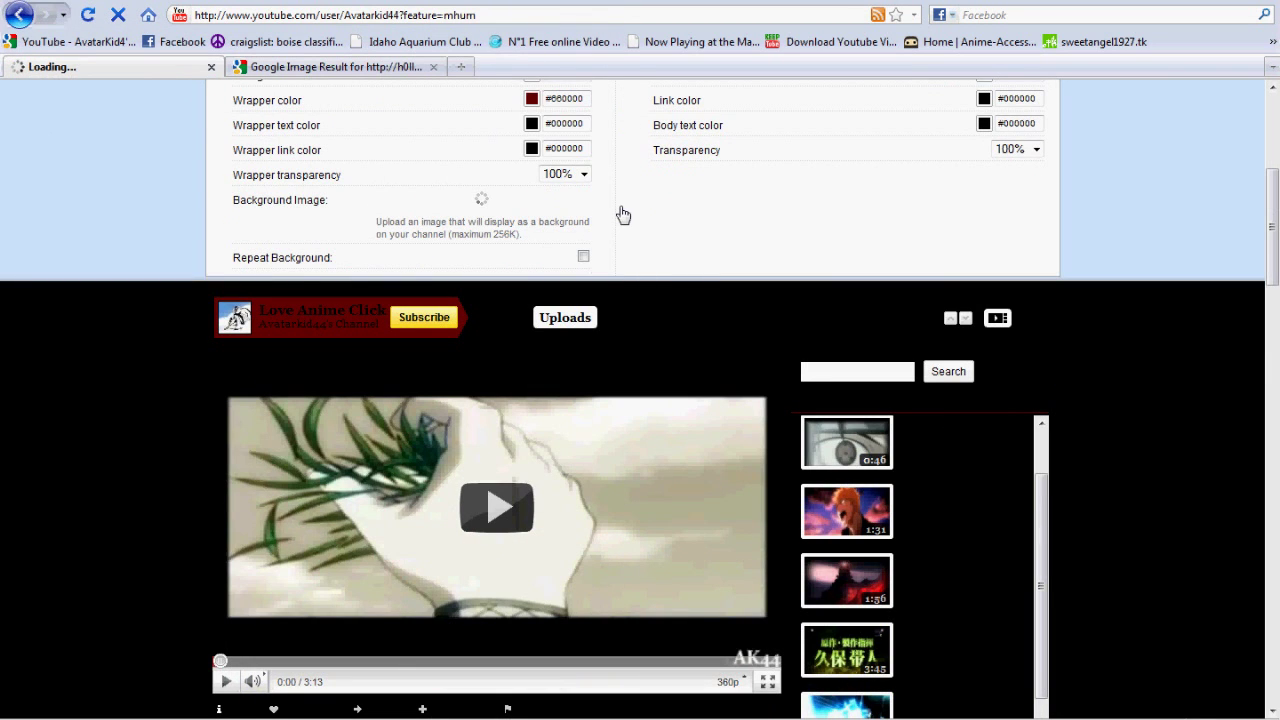
pyautogui.scroll(-2, 1103, 287)
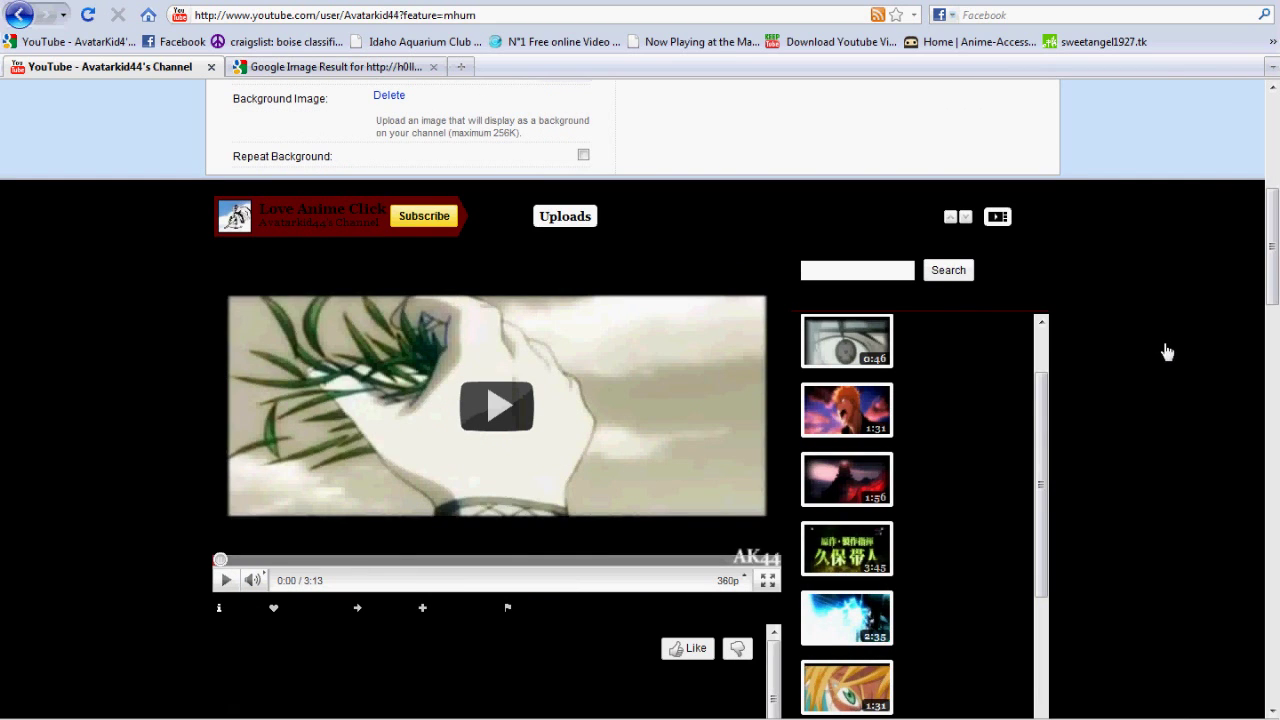
pyautogui.scroll(-2, 1167, 351)
pyautogui.scroll(-2, 1167, 351)
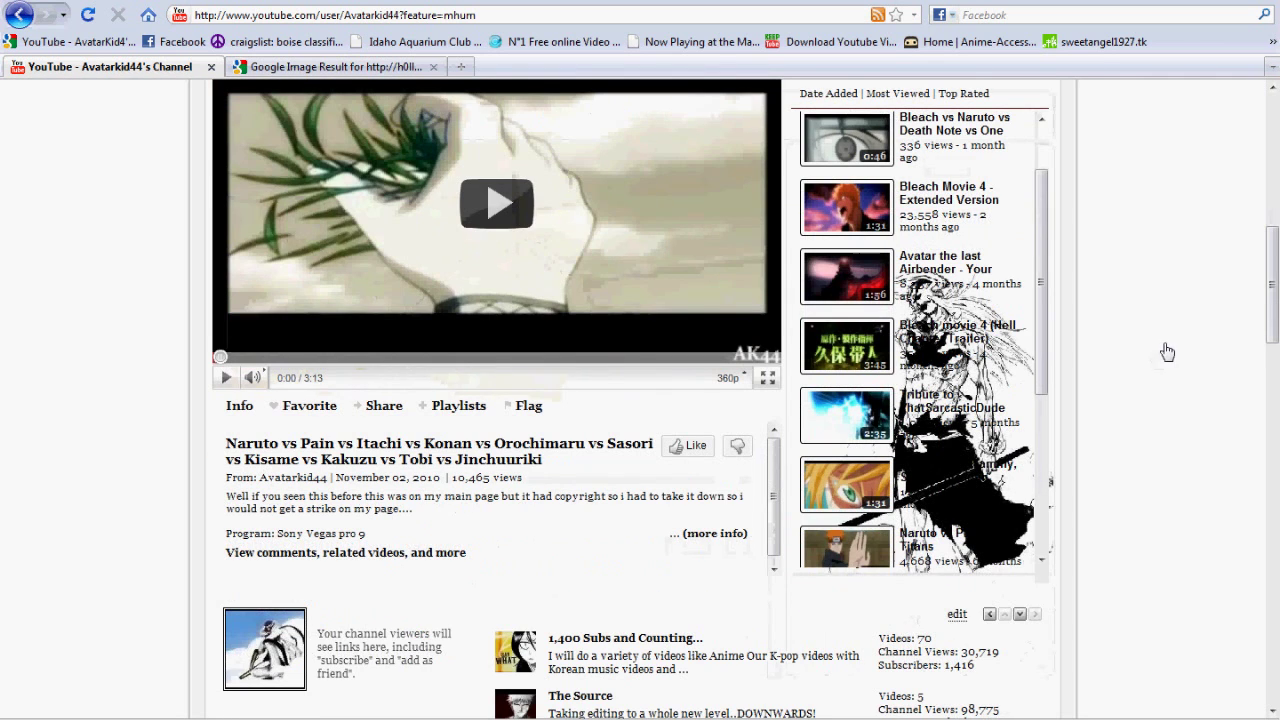
pyautogui.moveTo(1043, 285); pyautogui.dragTo(1074, 134)
pyautogui.scroll(-4, 1158, 376)
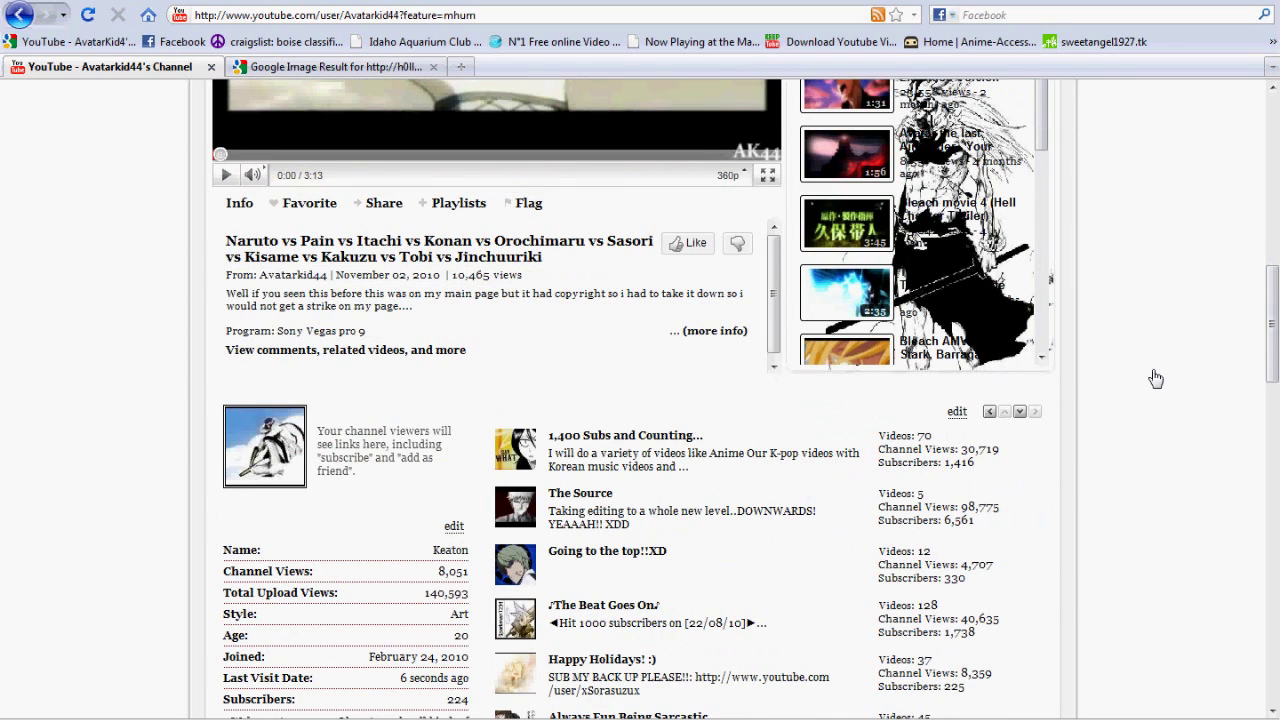
pyautogui.scroll(4, 1166, 363)
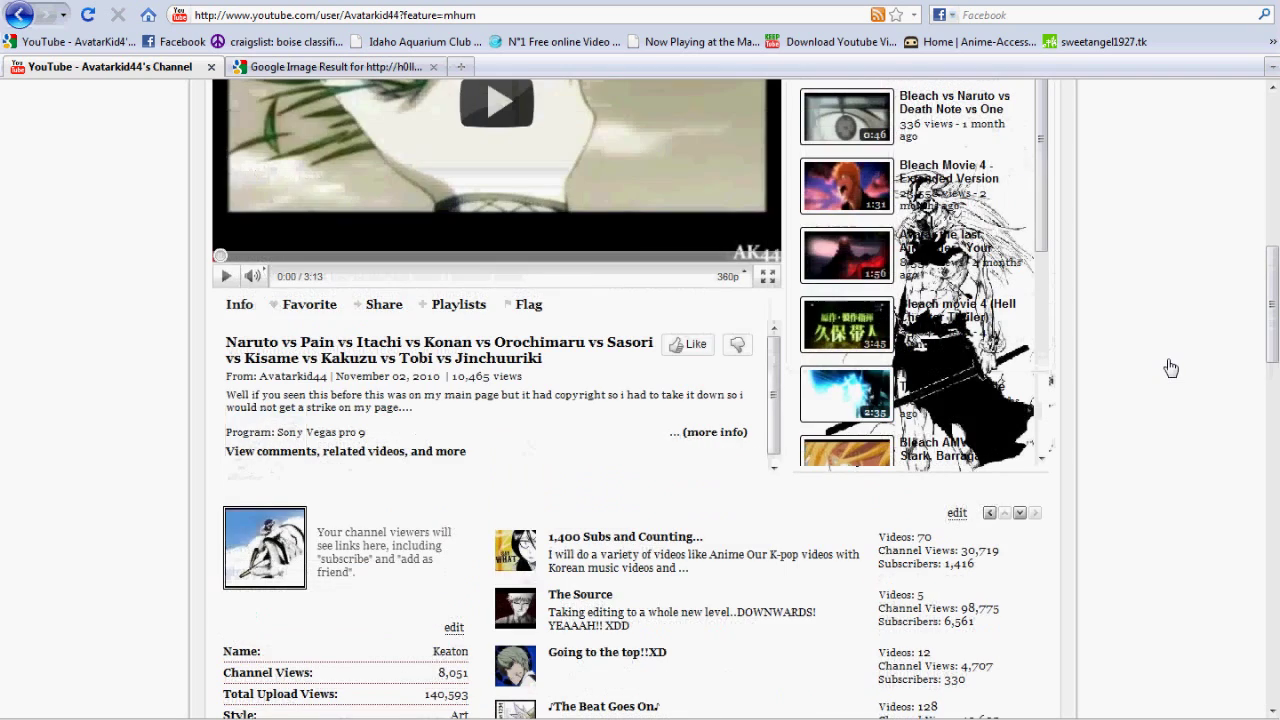
pyautogui.scroll(4, 1166, 360)
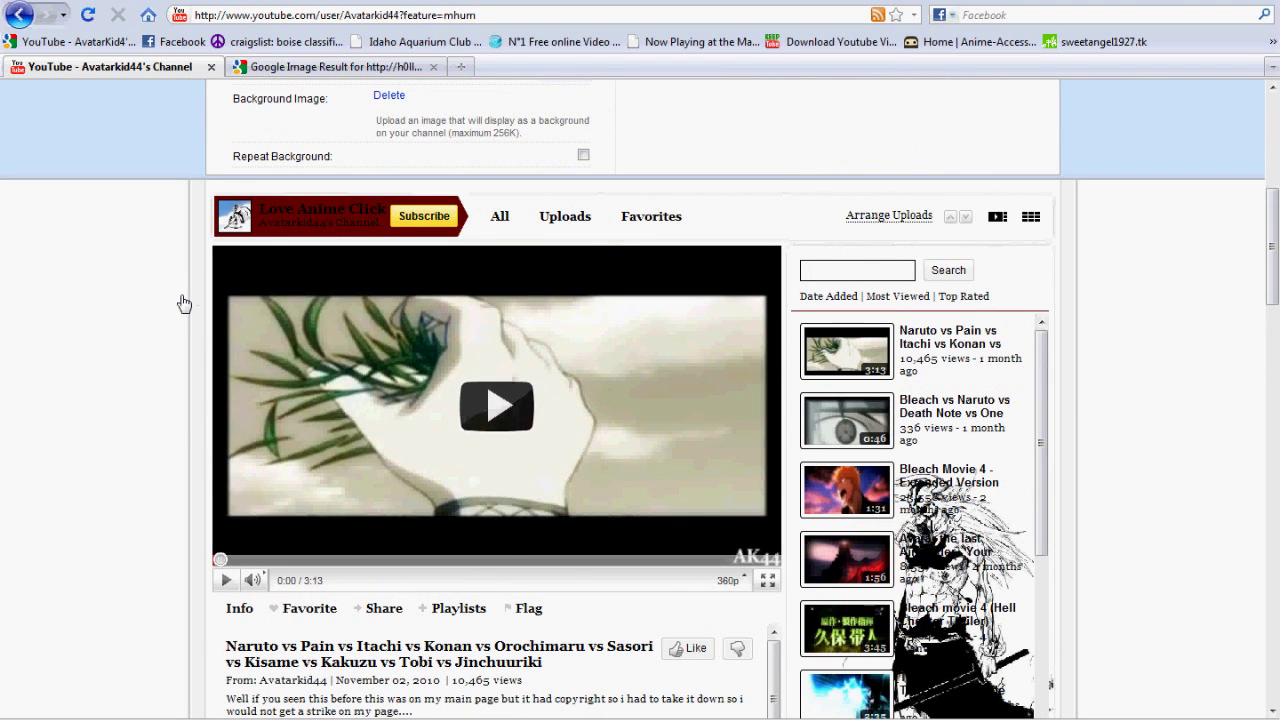
pyautogui.scroll(-10, 184, 309)
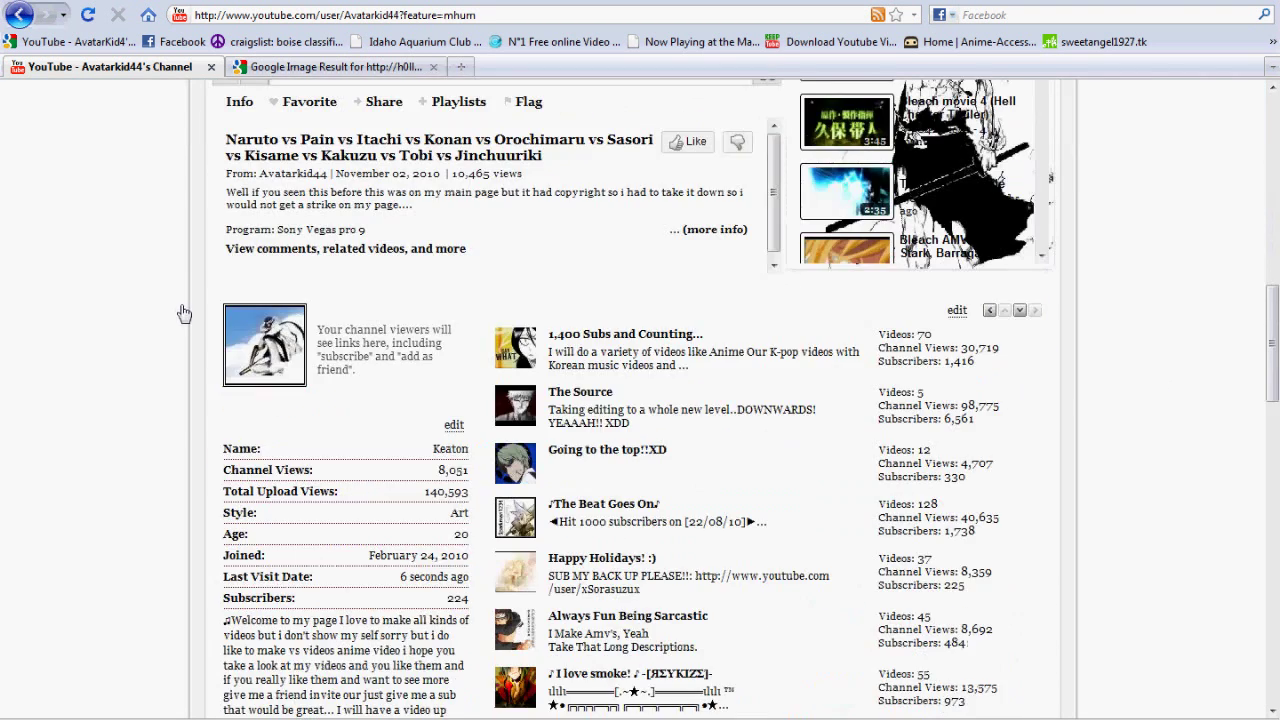
pyautogui.click(330, 66)
# Step: Return to the Ichigo hollow results and open the ichigo-hollow.jpg preview page
pyautogui.click(19, 14)
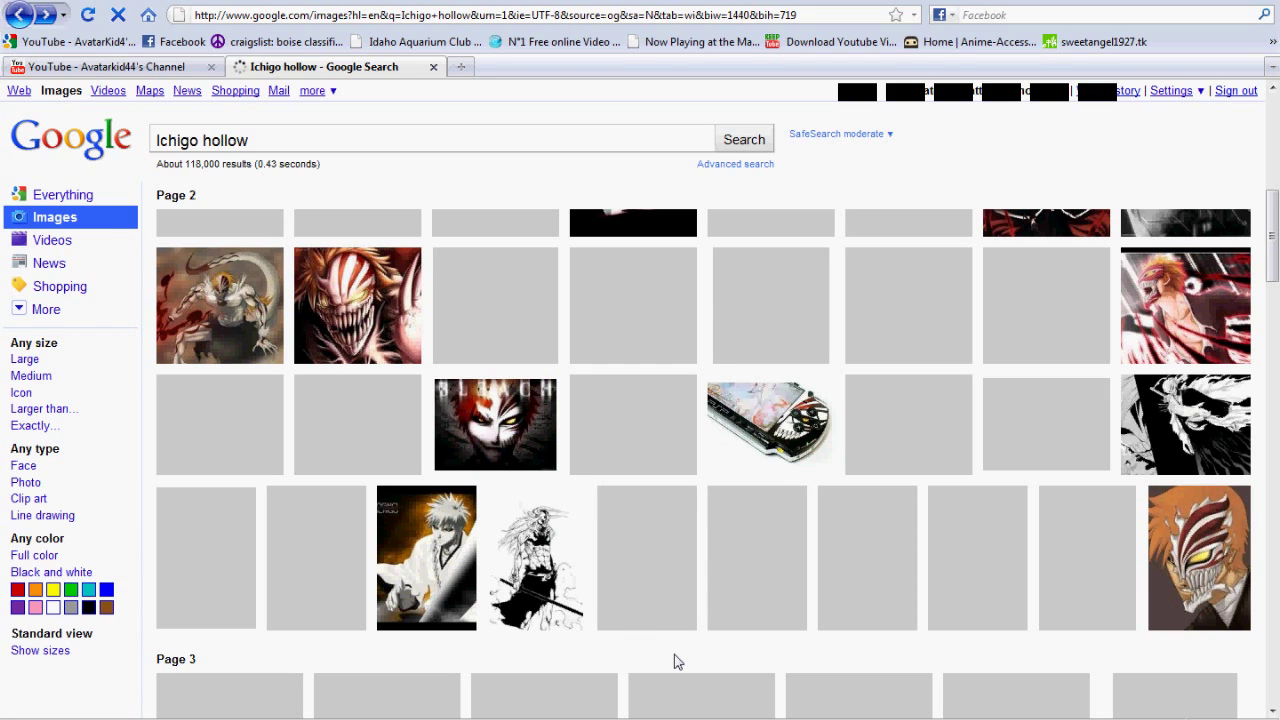
pyautogui.scroll(2, 728, 656)
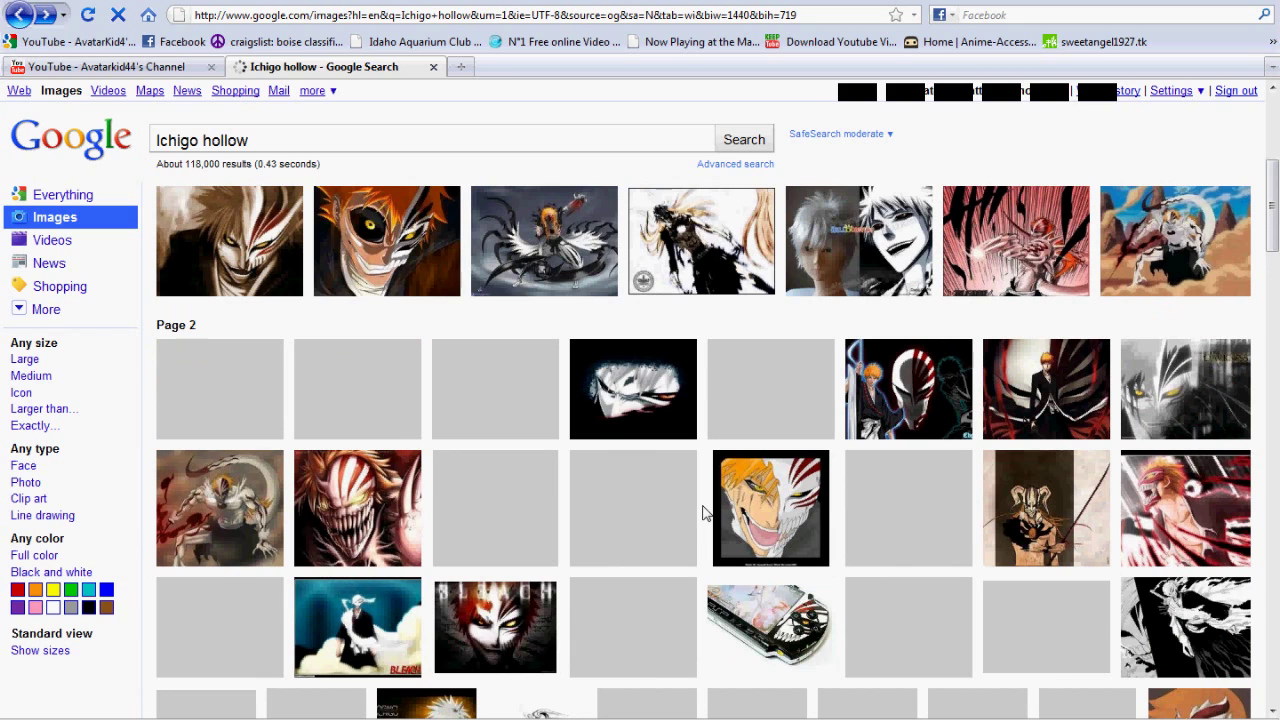
pyautogui.scroll(-1, 703, 512)
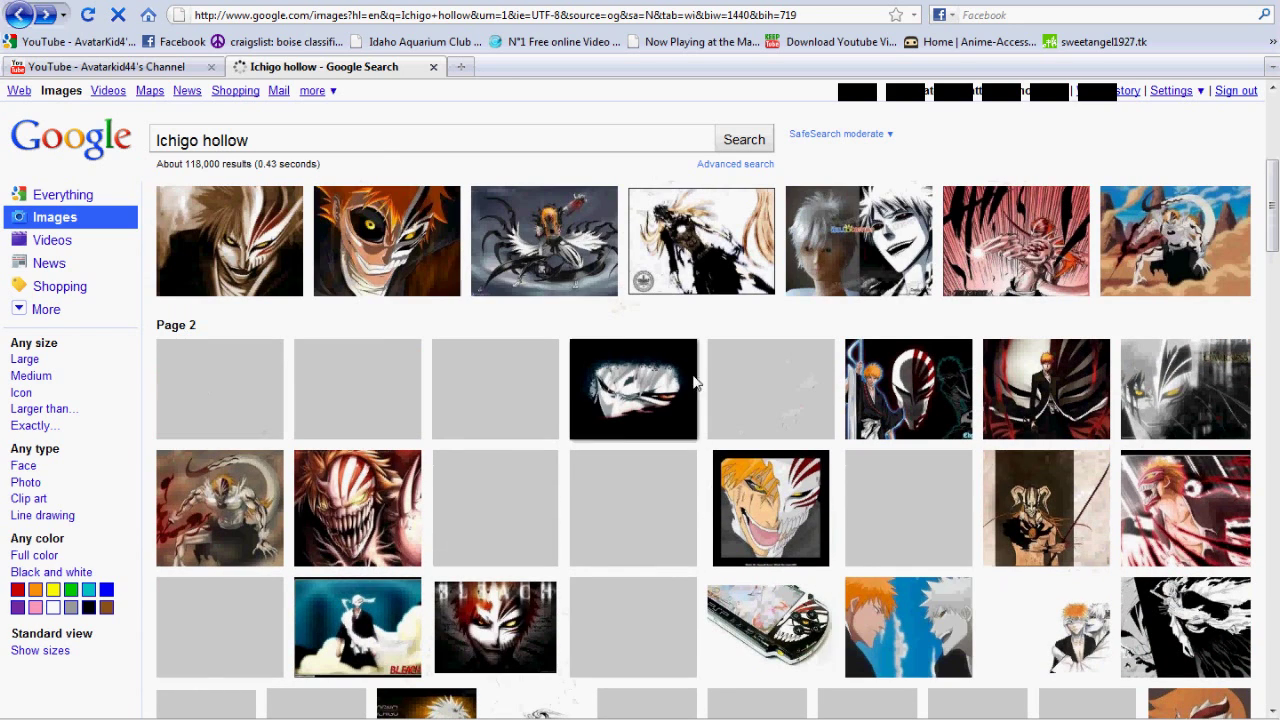
pyautogui.moveTo(613, 370)
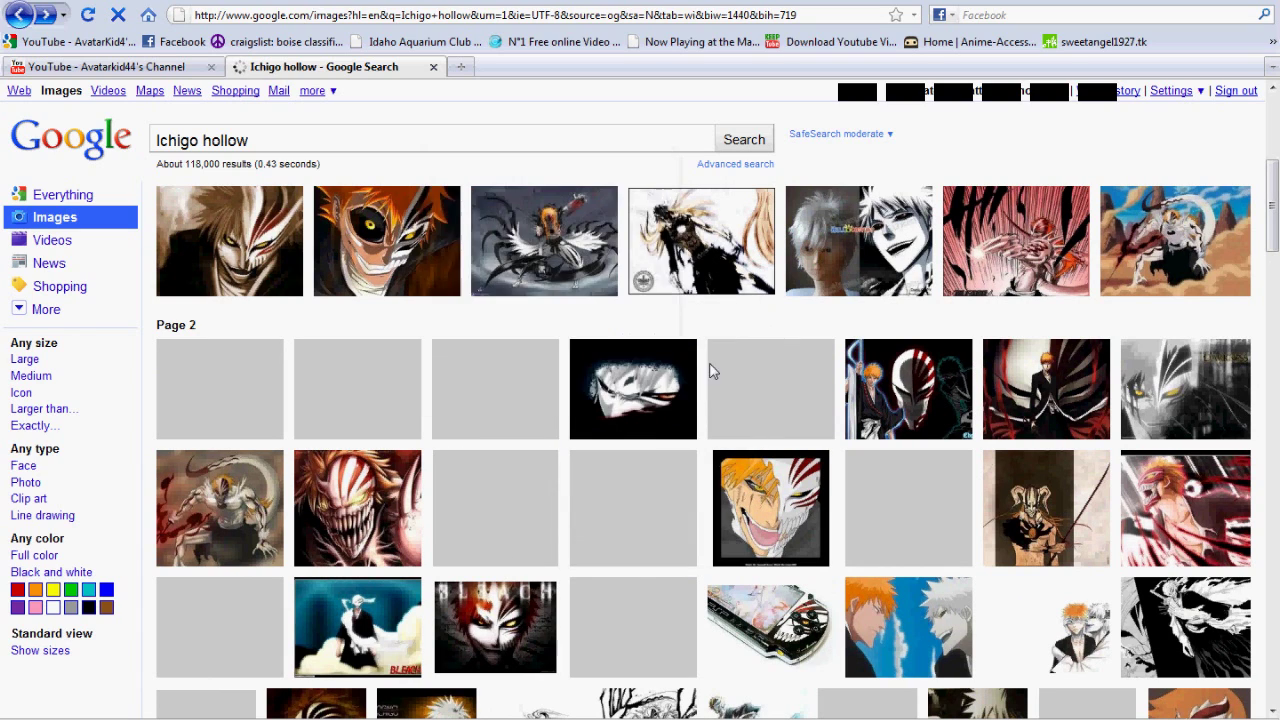
pyautogui.scroll(-2, 678, 405)
pyautogui.scroll(-2, 678, 405)
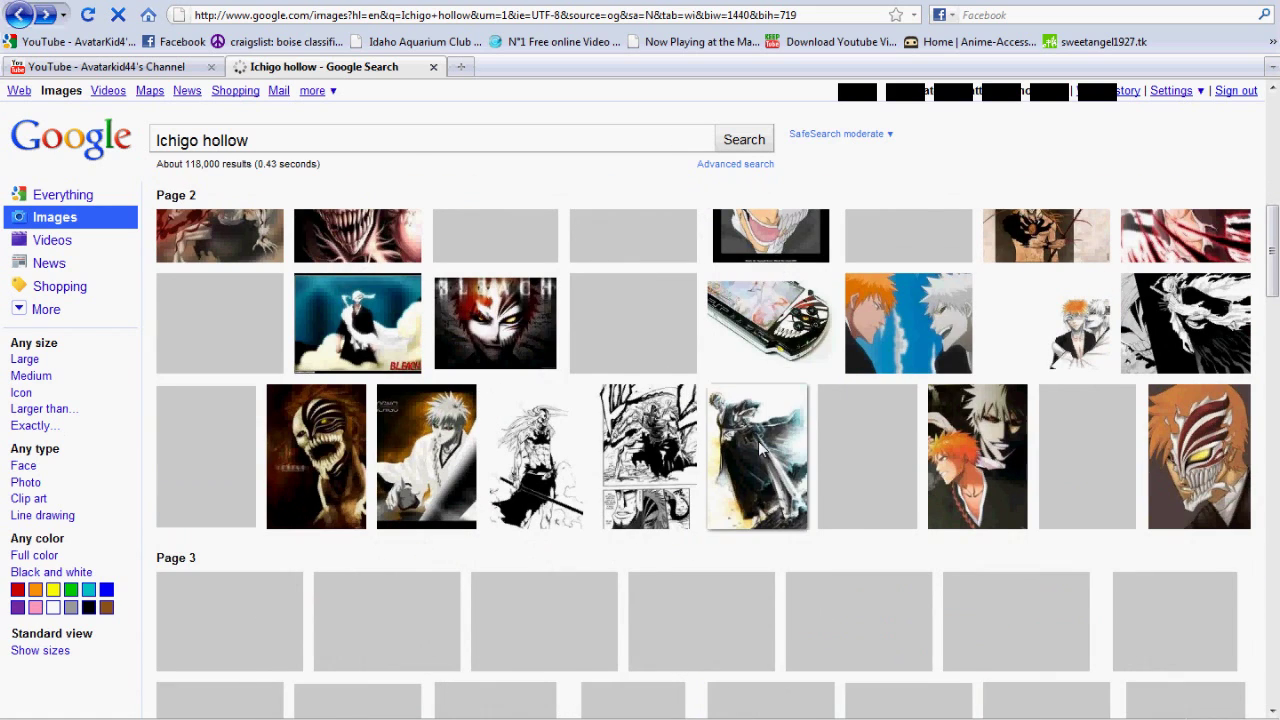
pyautogui.moveTo(758, 441)
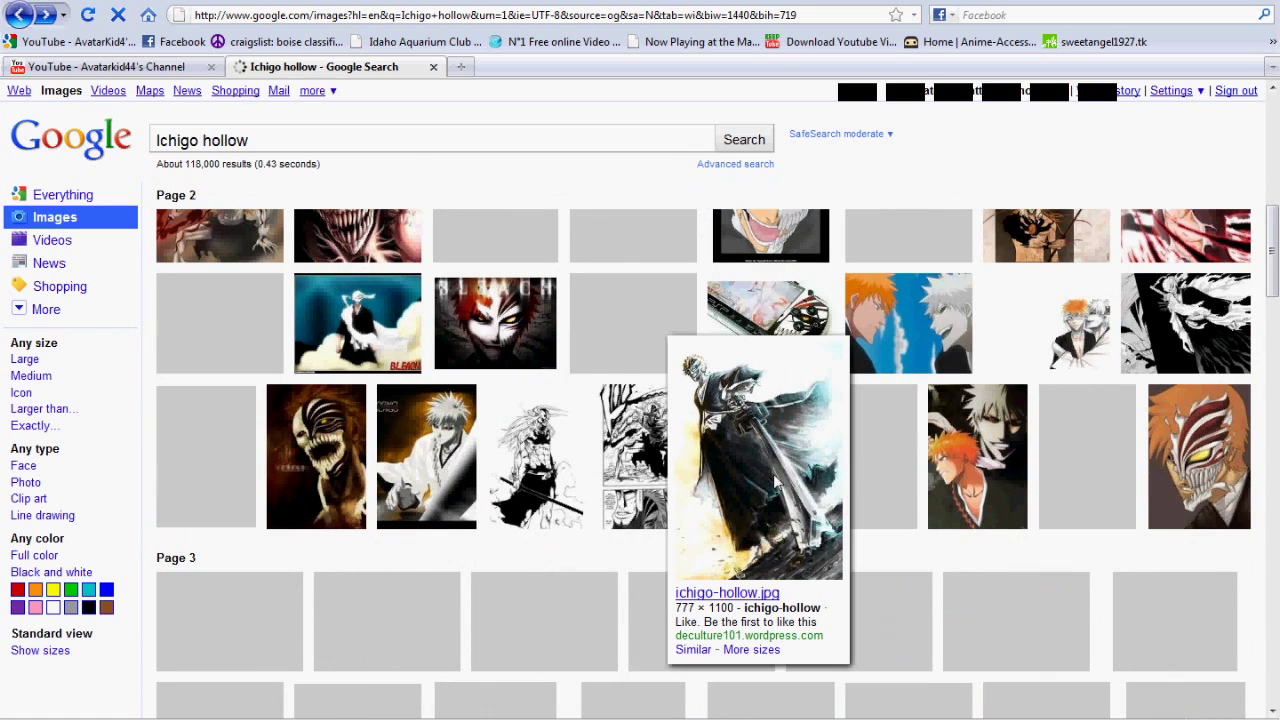
pyautogui.click(773, 474)
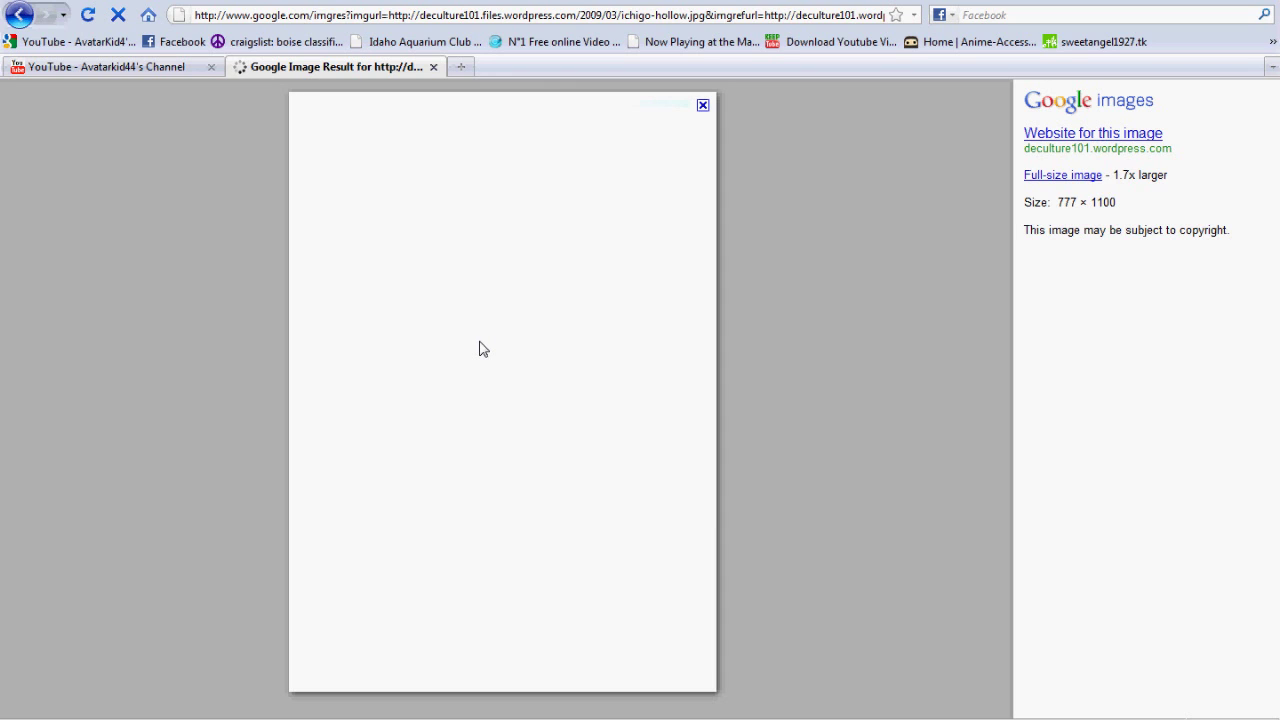
# Step: Open ichigo-hollow.jpg full-size with View Image and copy it
pyautogui.rightClick(480, 348)
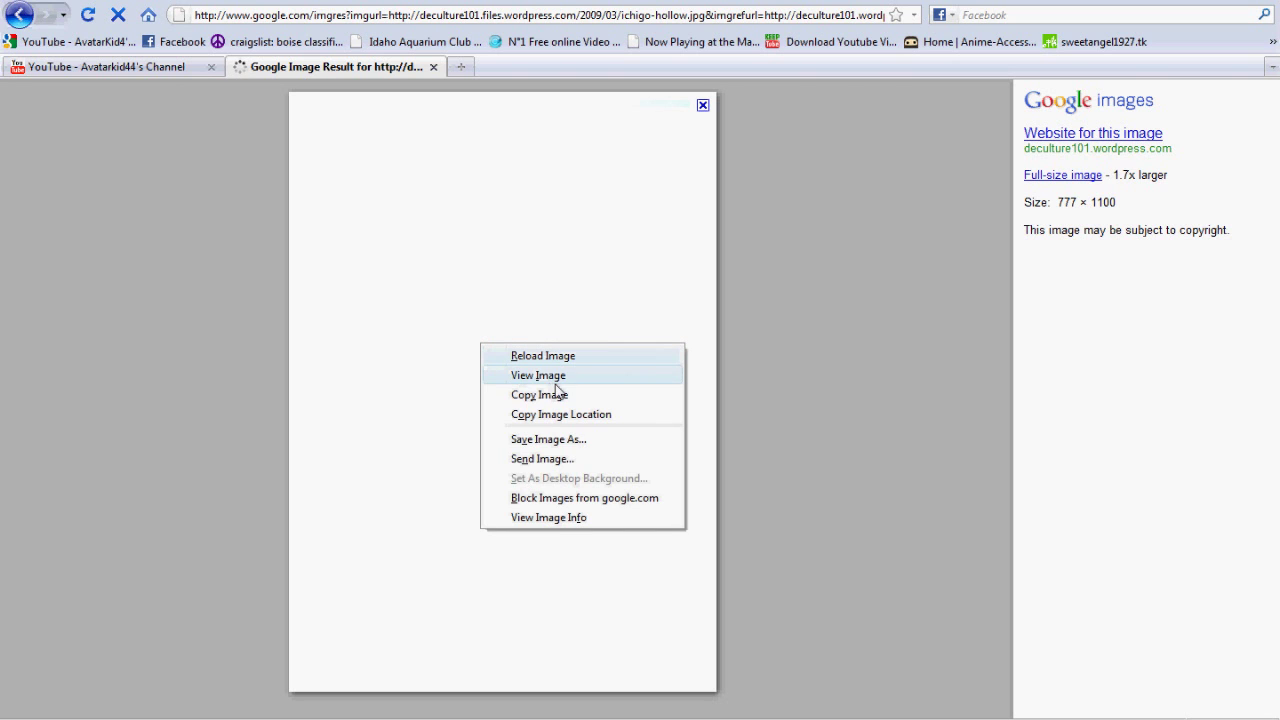
pyautogui.click(543, 381)
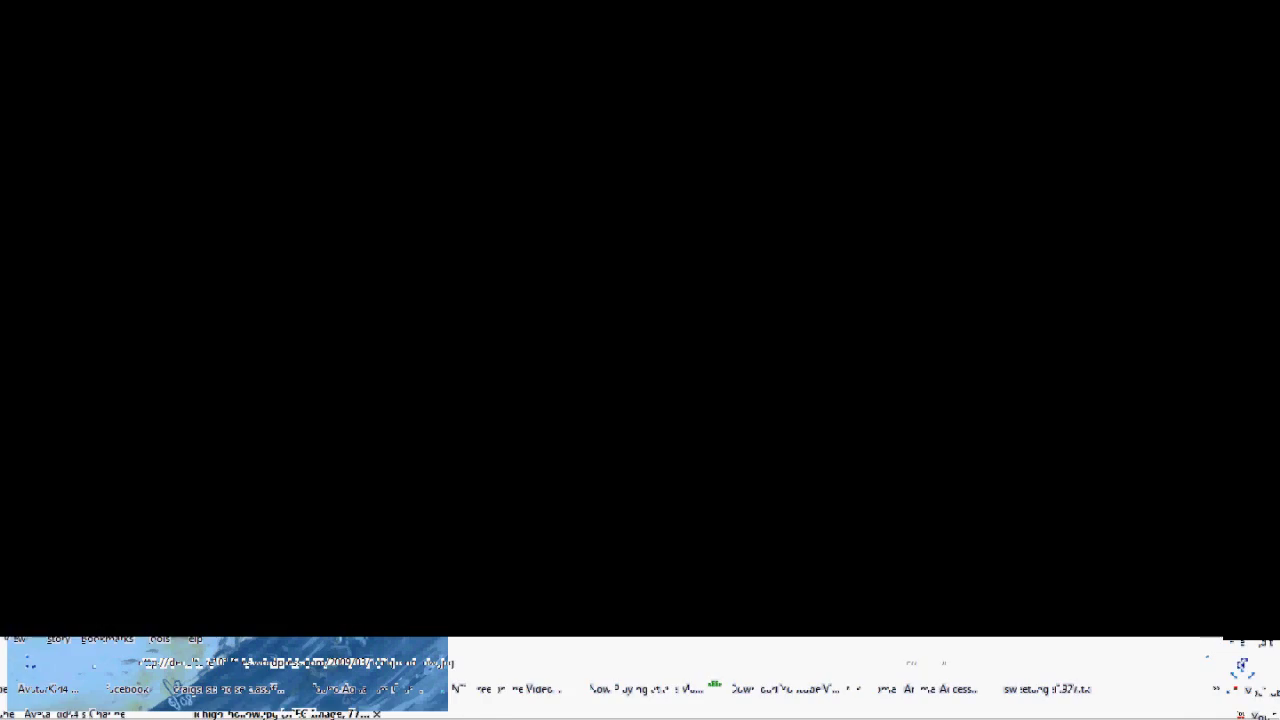
pyautogui.rightClick(238, 492)
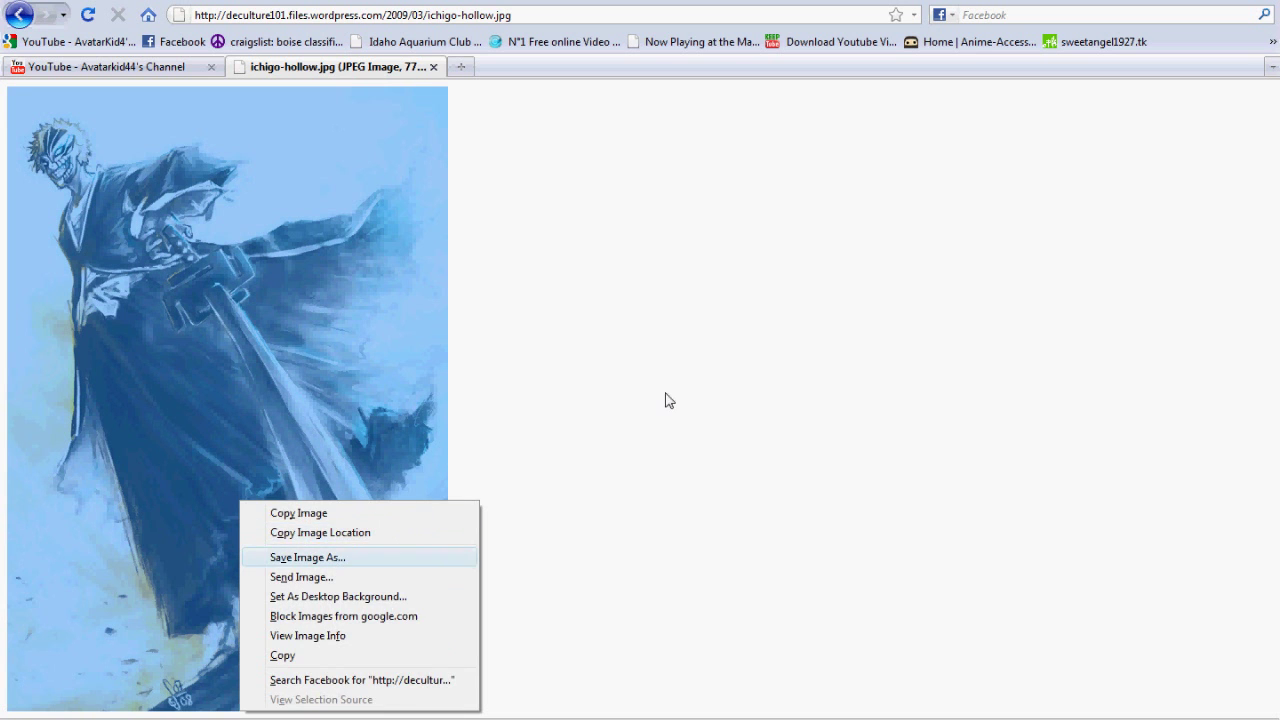
pyautogui.rightClick(116, 386)
pyautogui.click(176, 400)
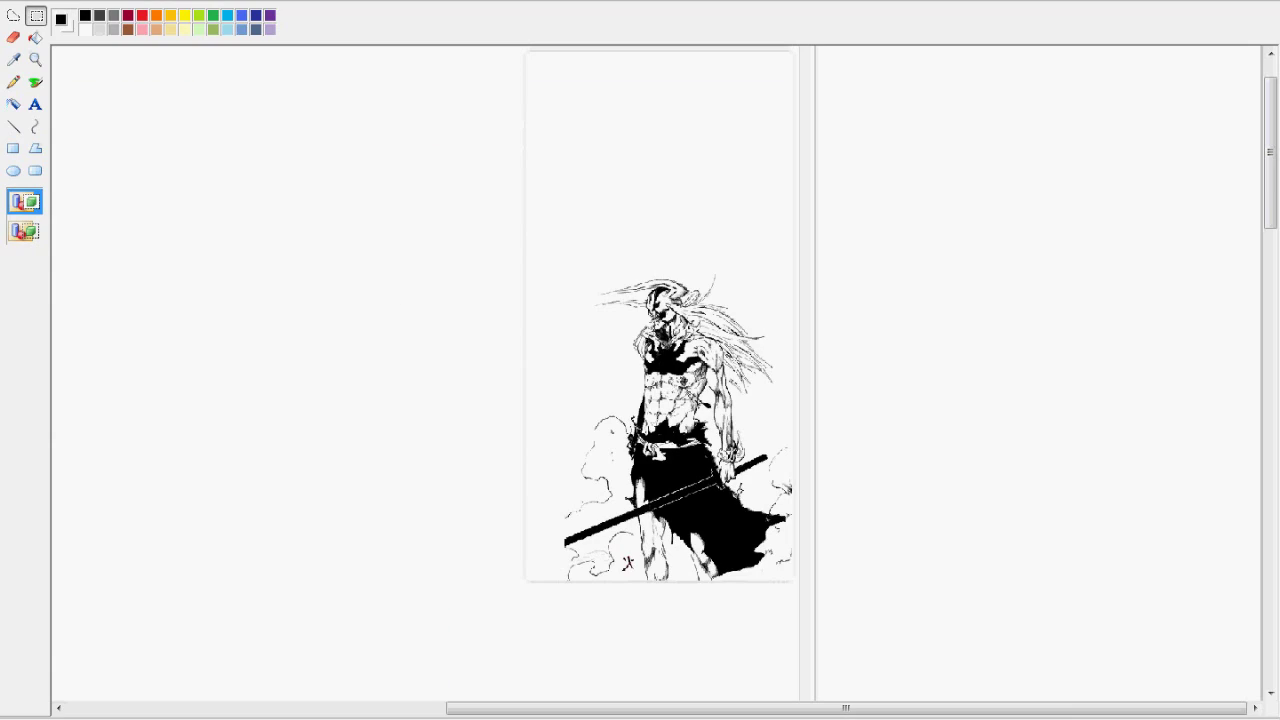
# Step: Paste the copied colour Ichigo hollow image into the Paint canvas
pyautogui.moveTo(600, 703)
pyautogui.mouseDown()
pyautogui.moveTo(563, 709)
pyautogui.moveTo(336, 668)
pyautogui.mouseUp()
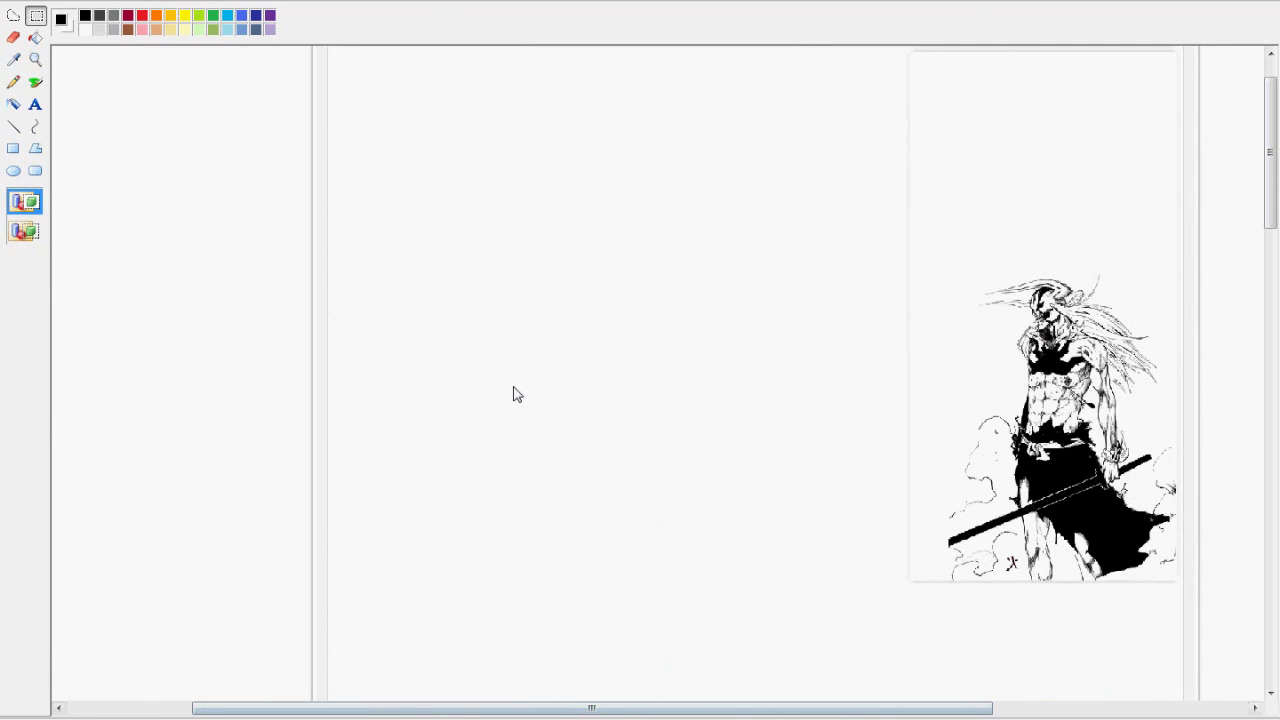
pyautogui.scroll(-5, 514, 394)
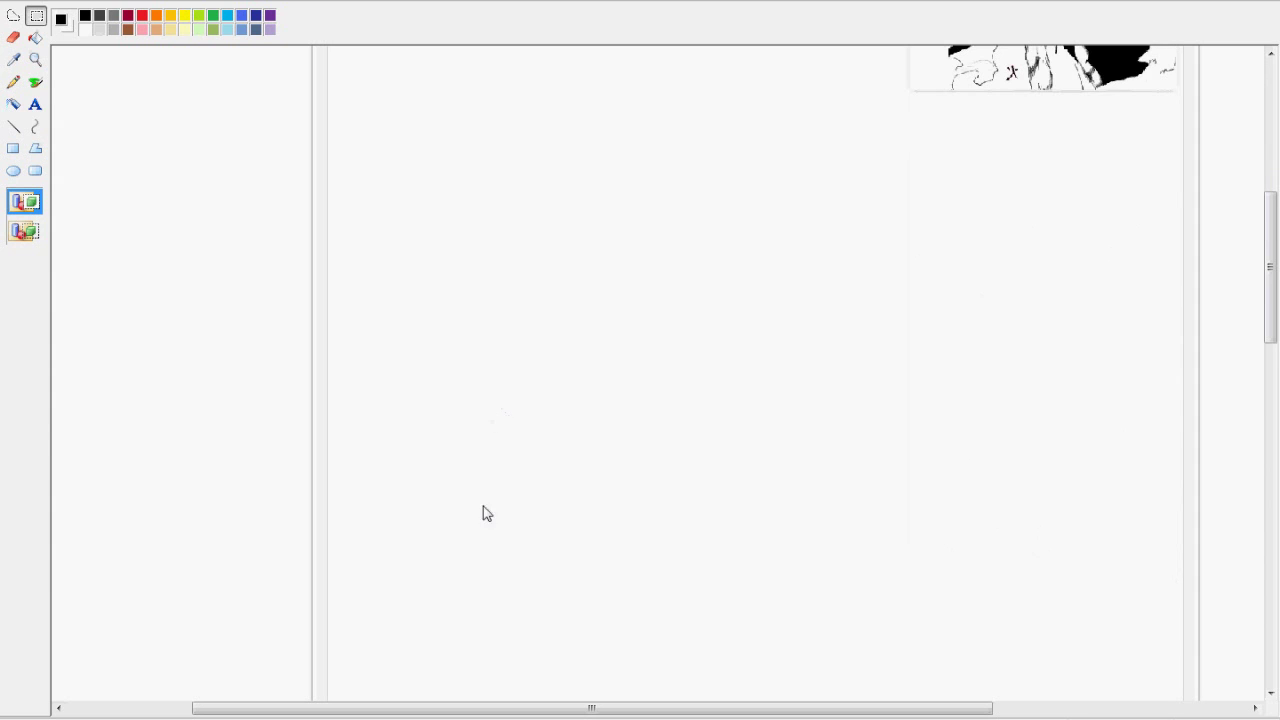
pyautogui.scroll(3, 487, 513)
pyautogui.hotkey('alt', 'Tab')
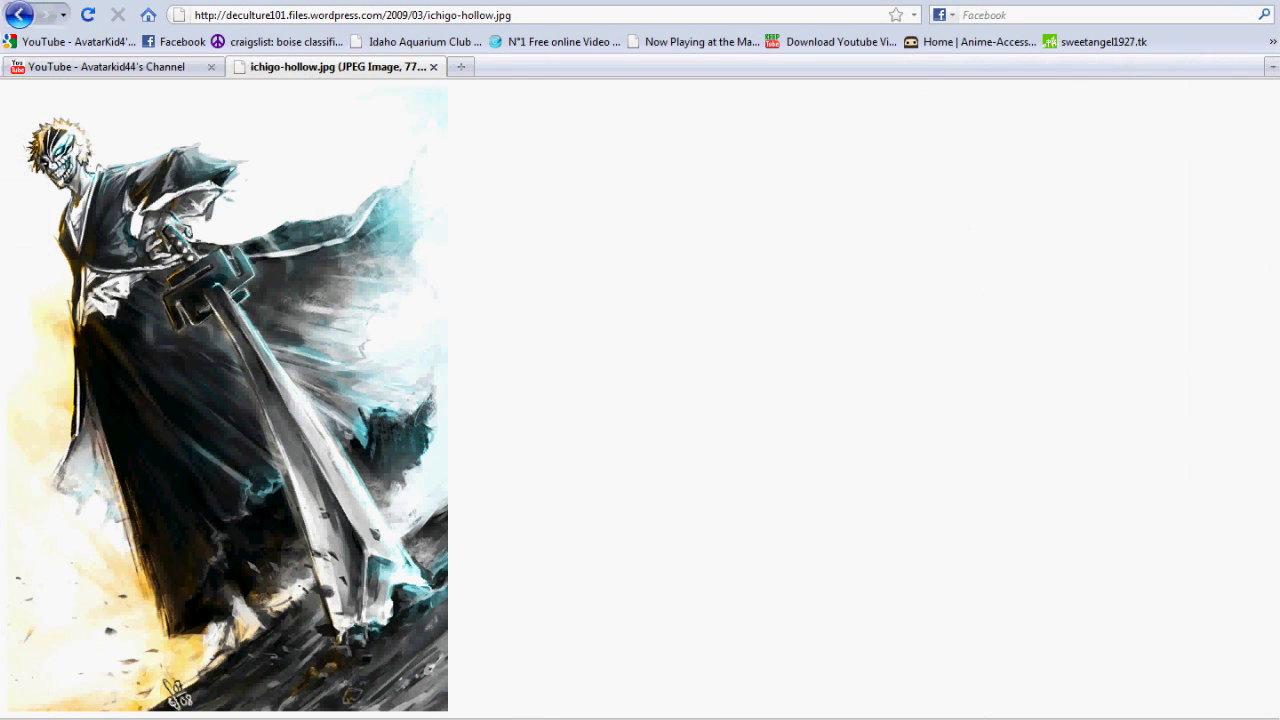
pyautogui.hotkey('alt', 'Tab')
pyautogui.rightClick(567, 489)
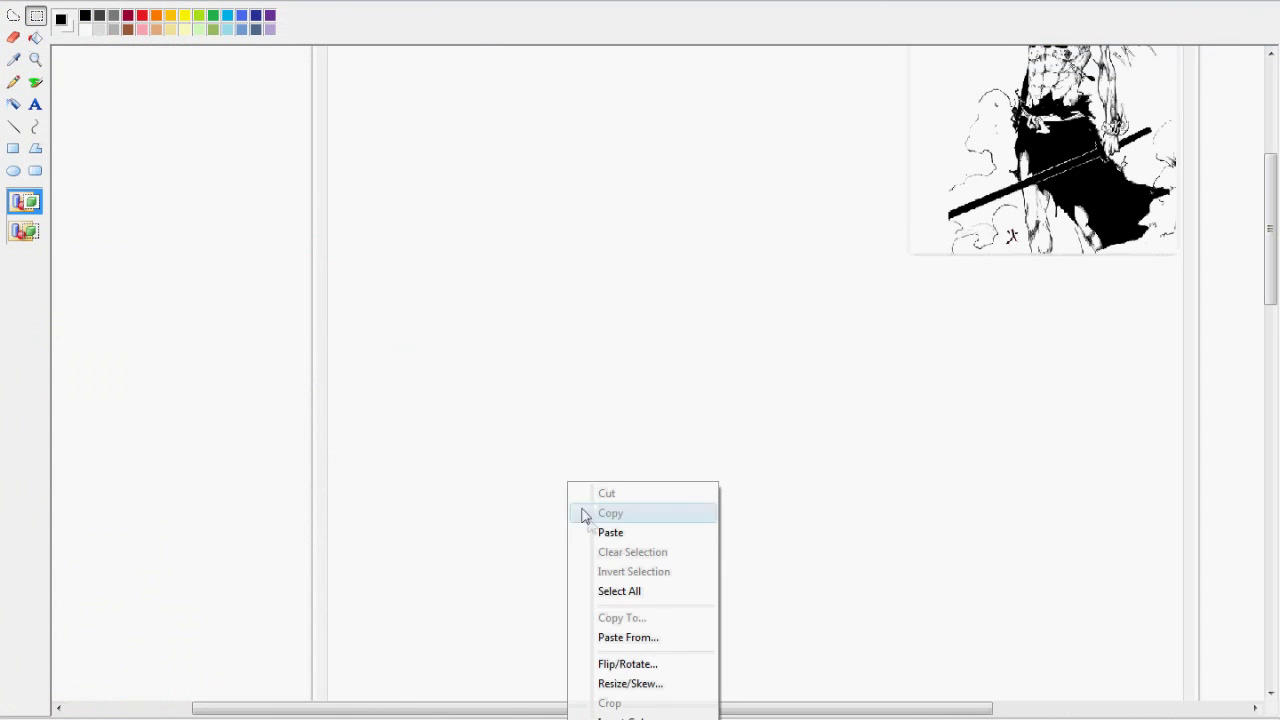
pyautogui.click(616, 529)
# Step: Resize the pasted image to 50% both ways and move it toward the centre
pyautogui.rightClick(273, 237)
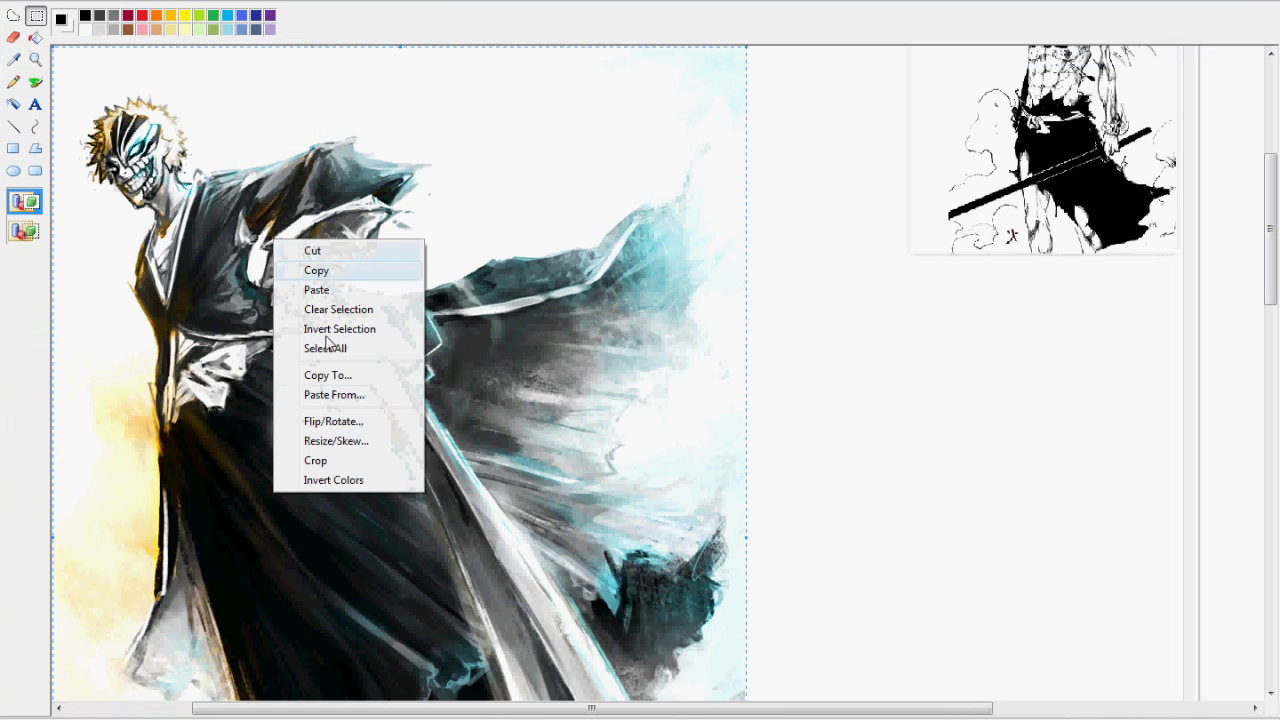
pyautogui.click(346, 440)
pyautogui.write('50')
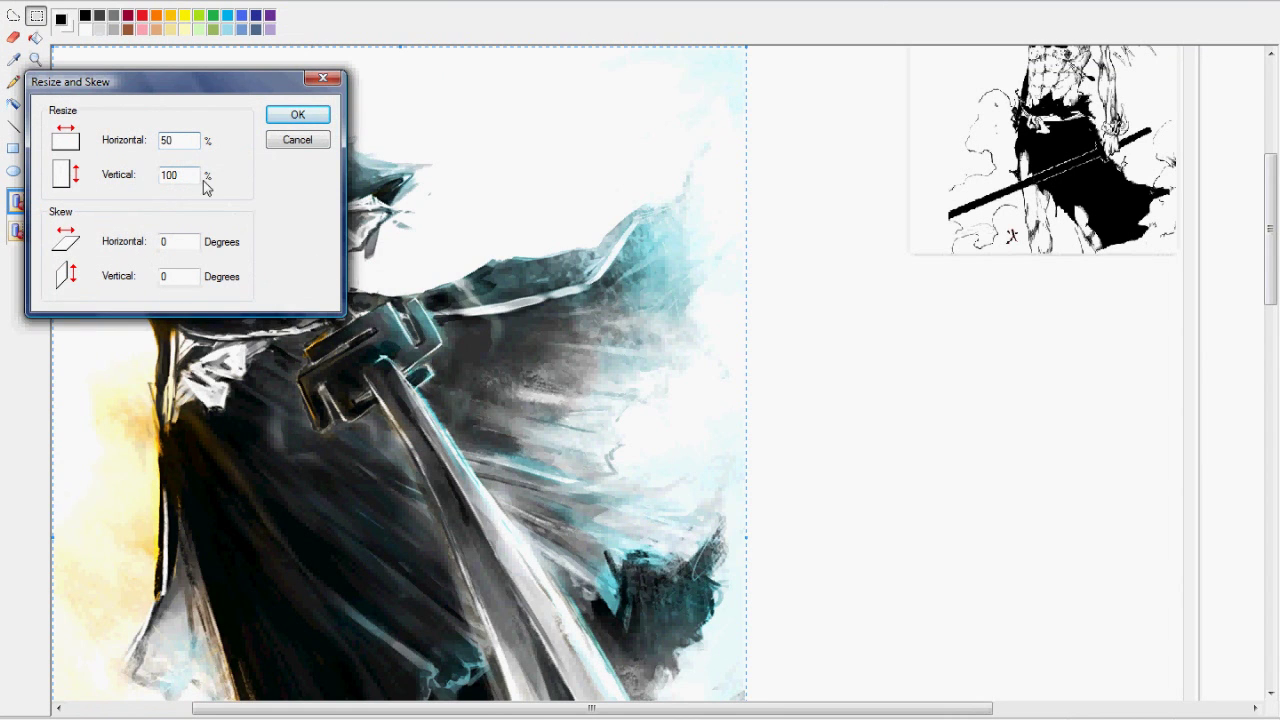
pyautogui.doubleClick(195, 176)
pyautogui.write('50')
pyautogui.click(298, 114)
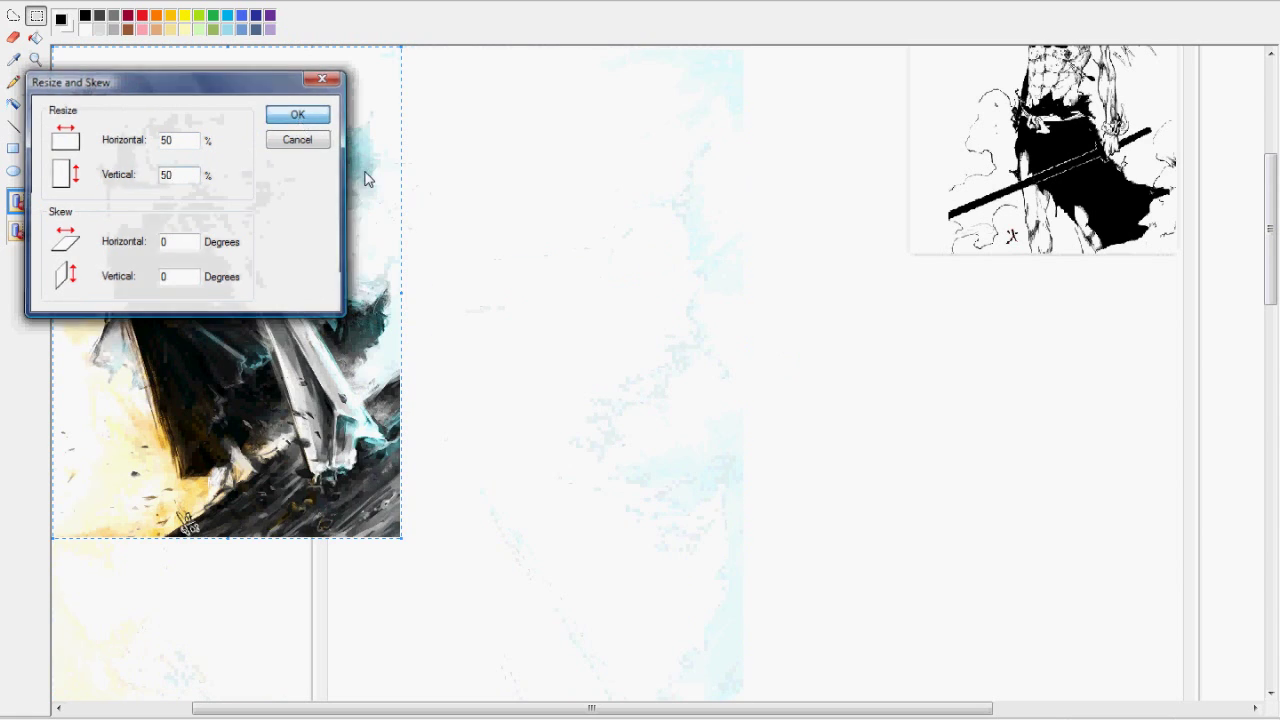
pyautogui.moveTo(291, 247); pyautogui.dragTo(588, 348)
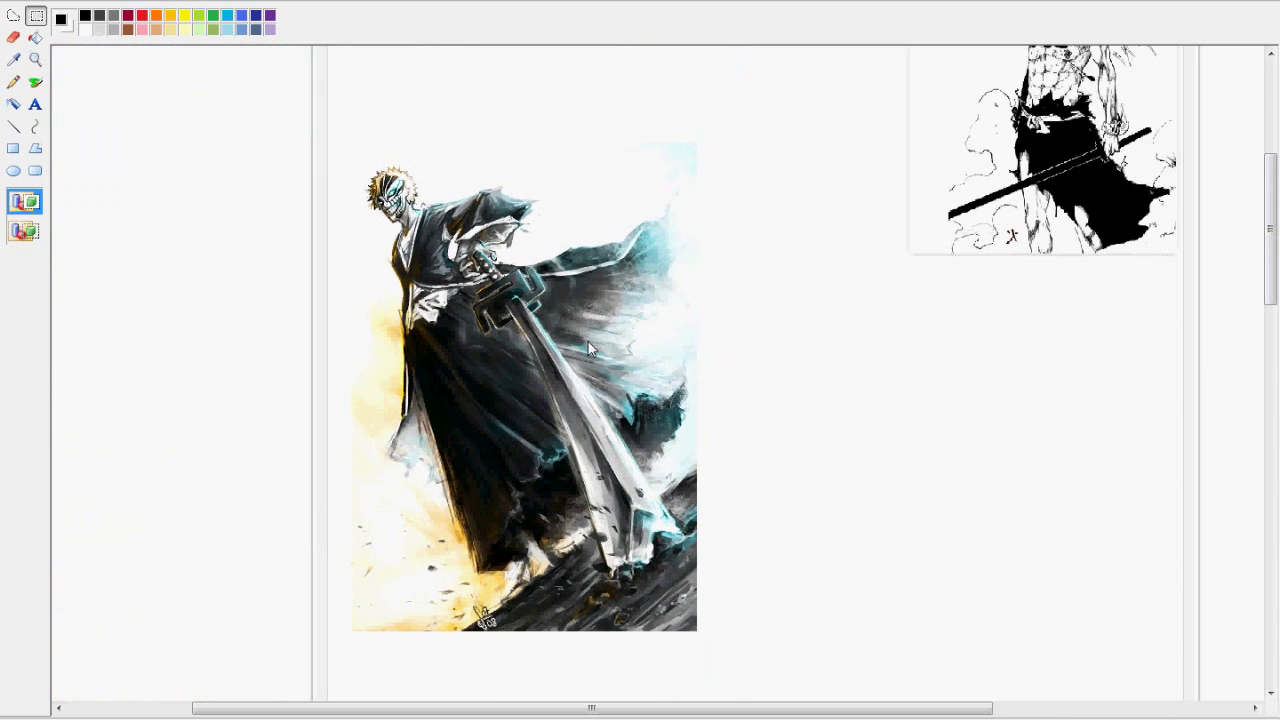
# Step: Shrink it to 80% both ways and position it beside the black-and-white drawing
pyautogui.rightClick(557, 387)
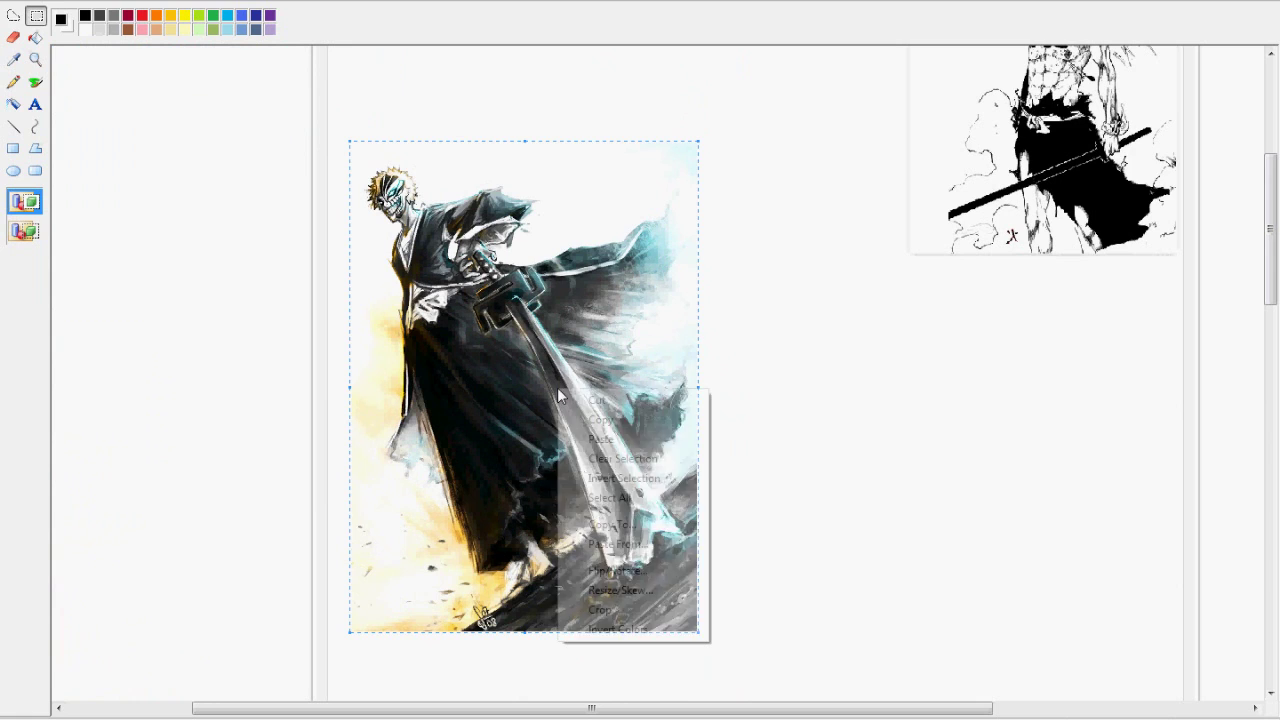
pyautogui.click(622, 592)
pyautogui.write('80')
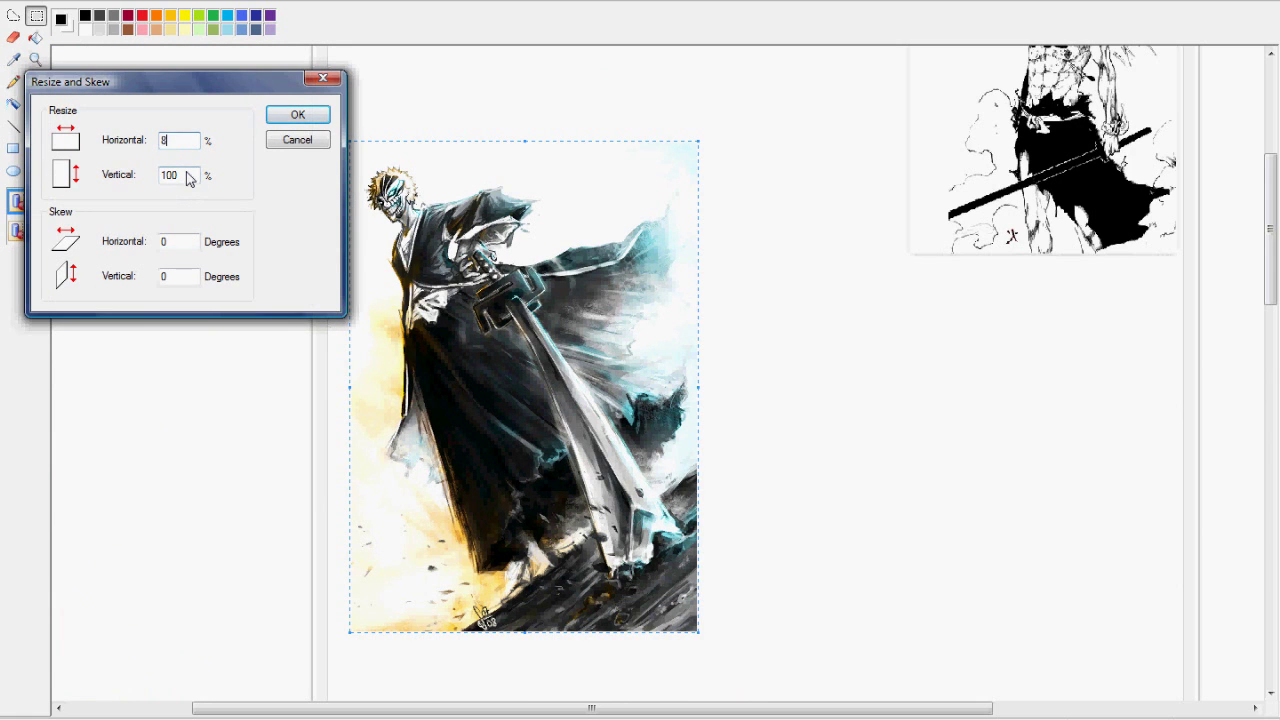
pyautogui.doubleClick(191, 181)
pyautogui.write('80')
pyautogui.click(290, 115)
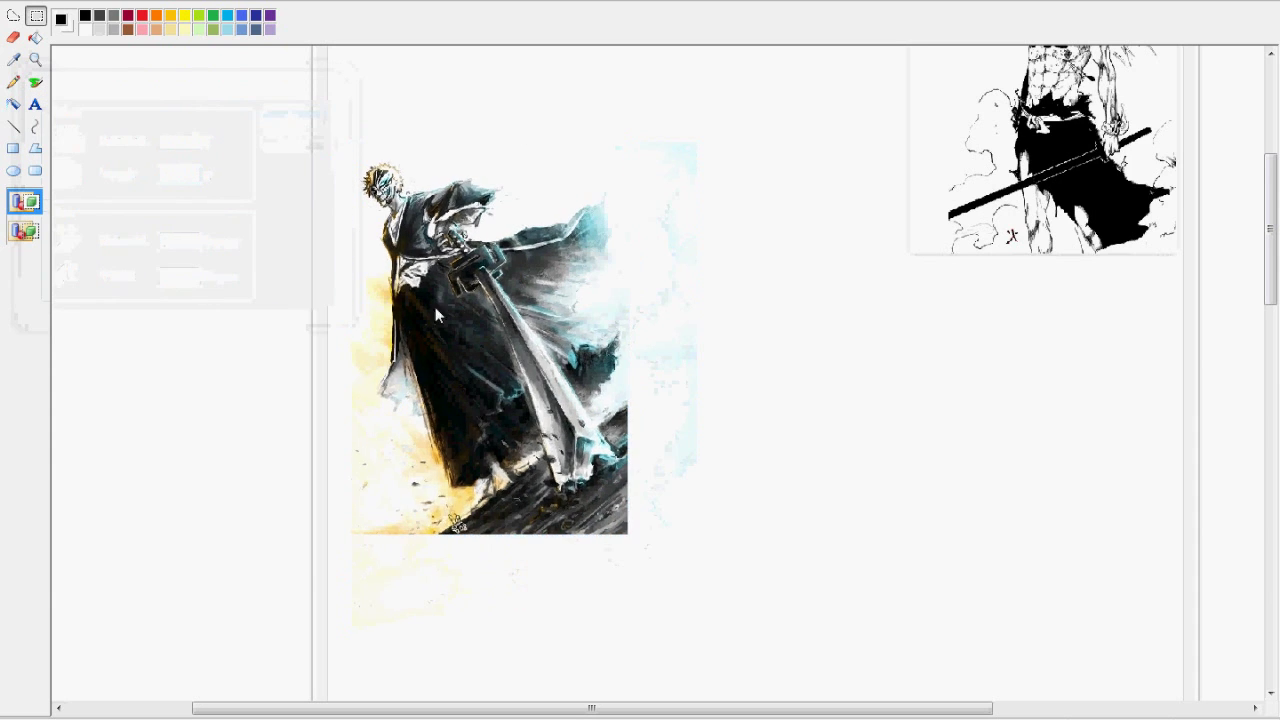
pyautogui.moveTo(435, 307); pyautogui.dragTo(577, 367)
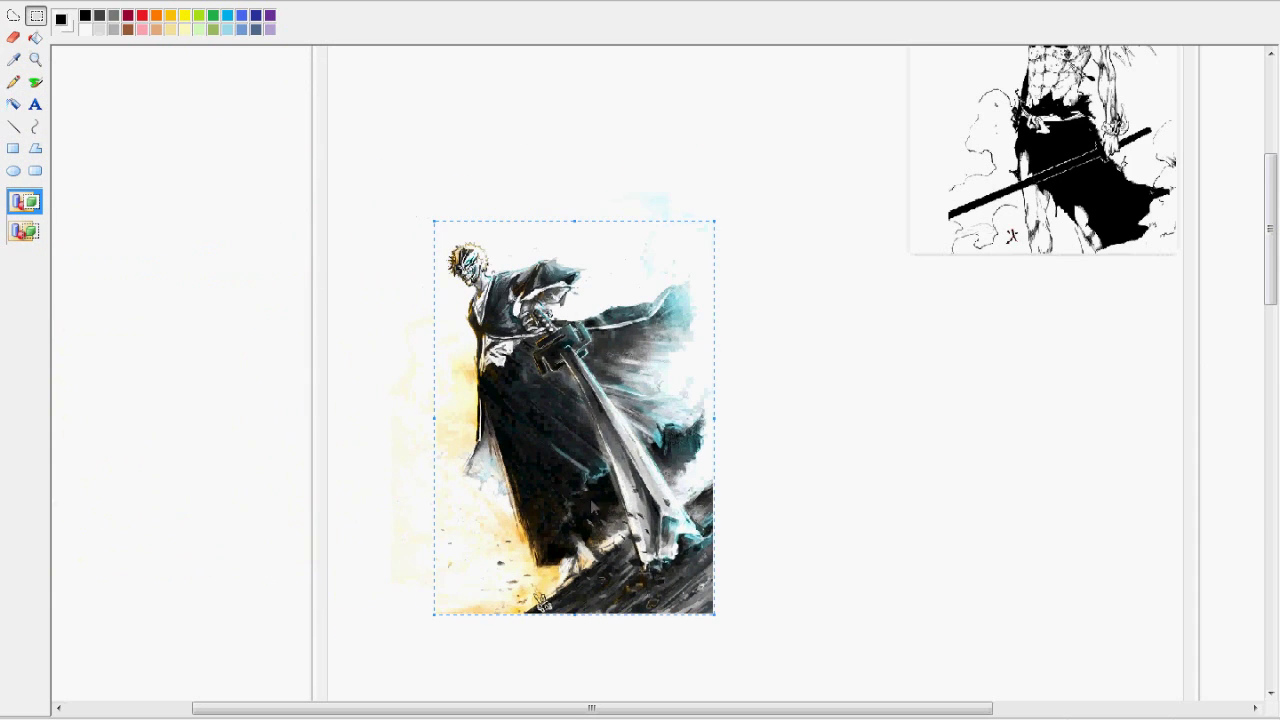
pyautogui.moveTo(530, 709); pyautogui.dragTo(578, 709)
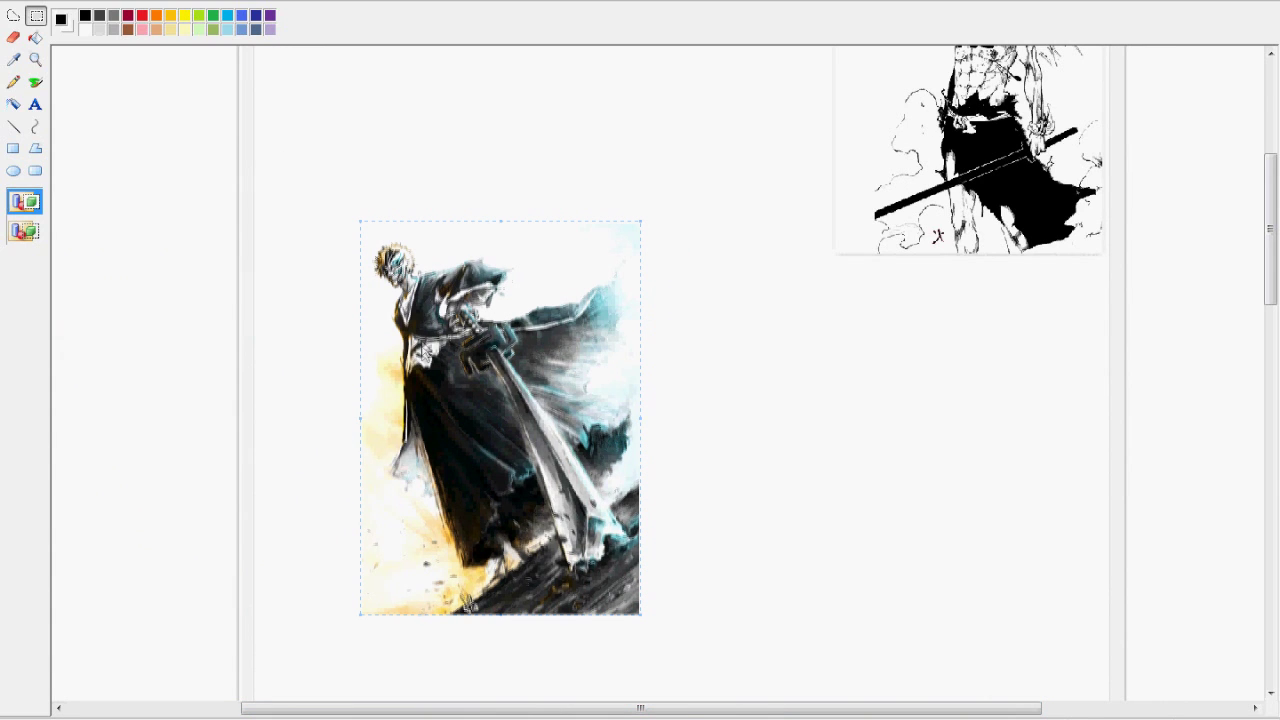
pyautogui.moveTo(423, 349); pyautogui.dragTo(424, 357)
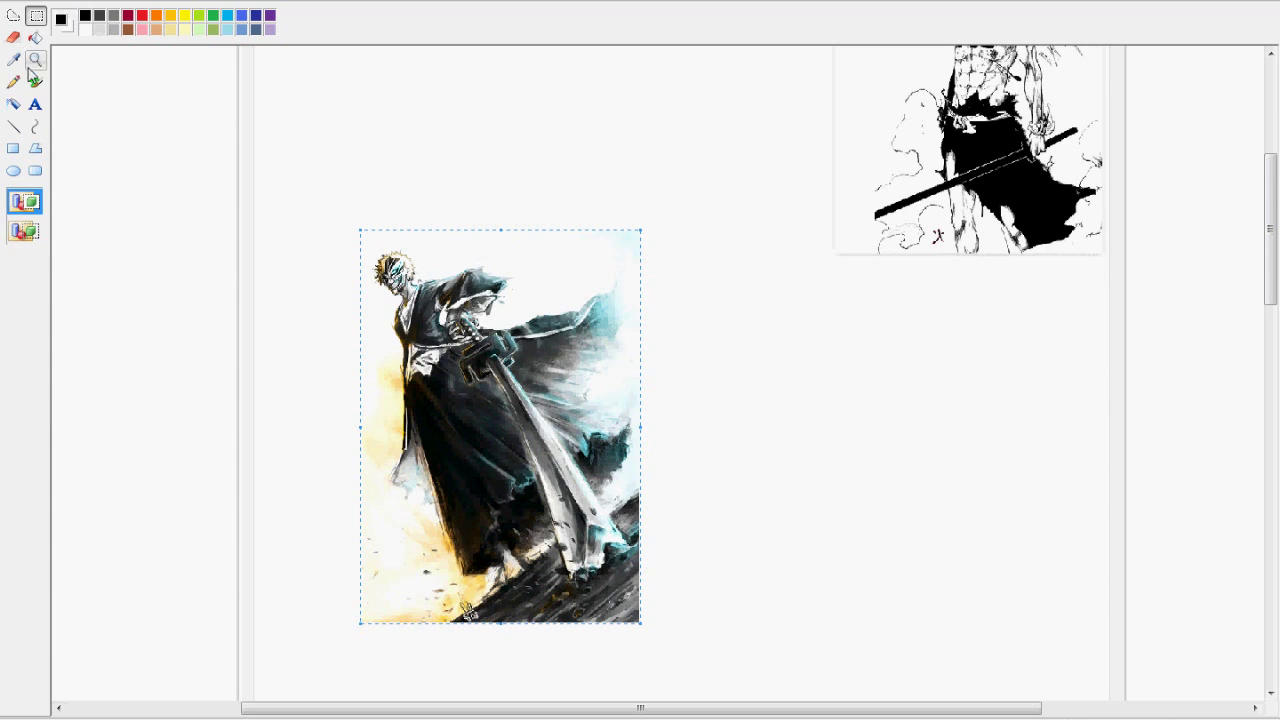
# Step: Zoom in on the pasted Ichigo image with the Rectangle tool ready
pyautogui.click(13, 148)
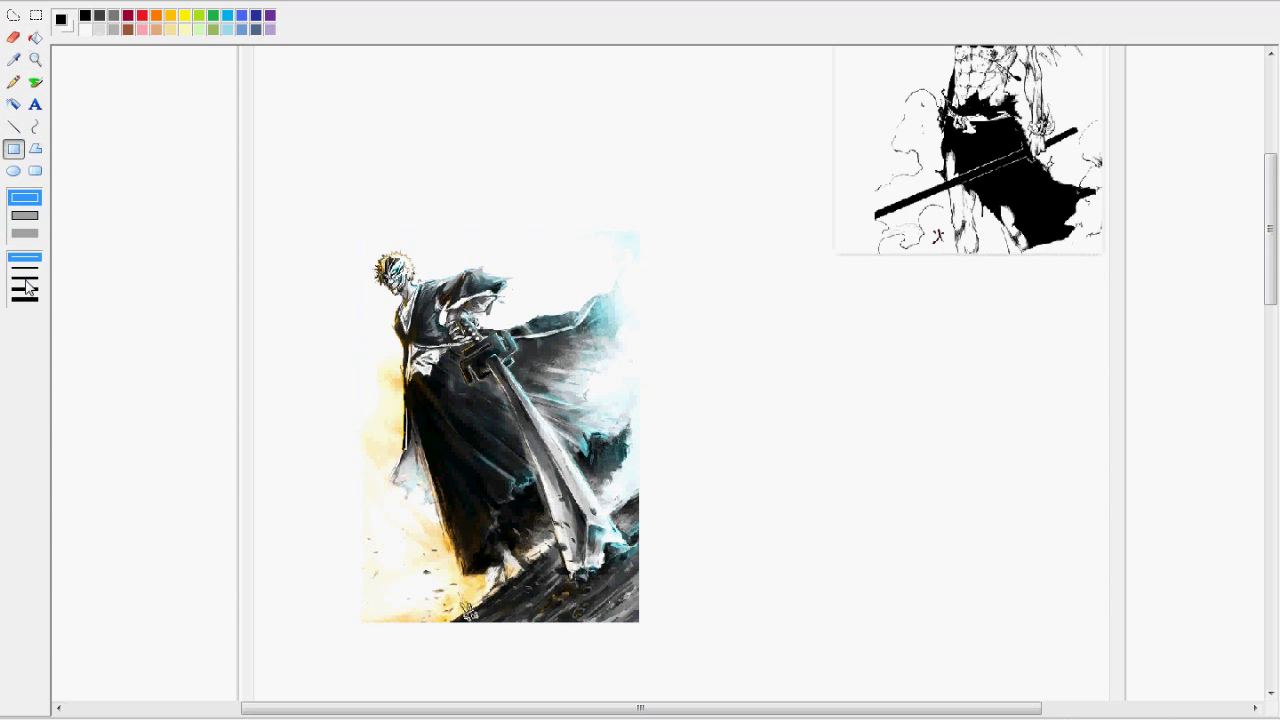
pyautogui.click(36, 59)
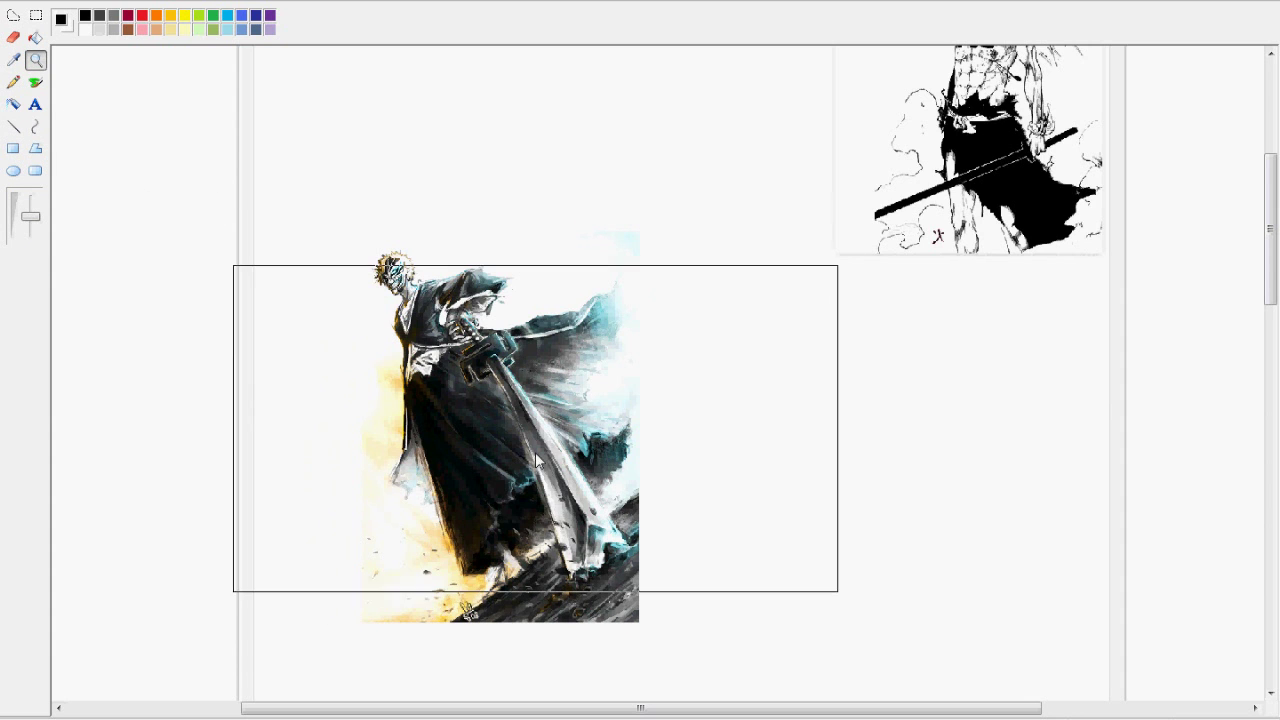
pyautogui.click(522, 499)
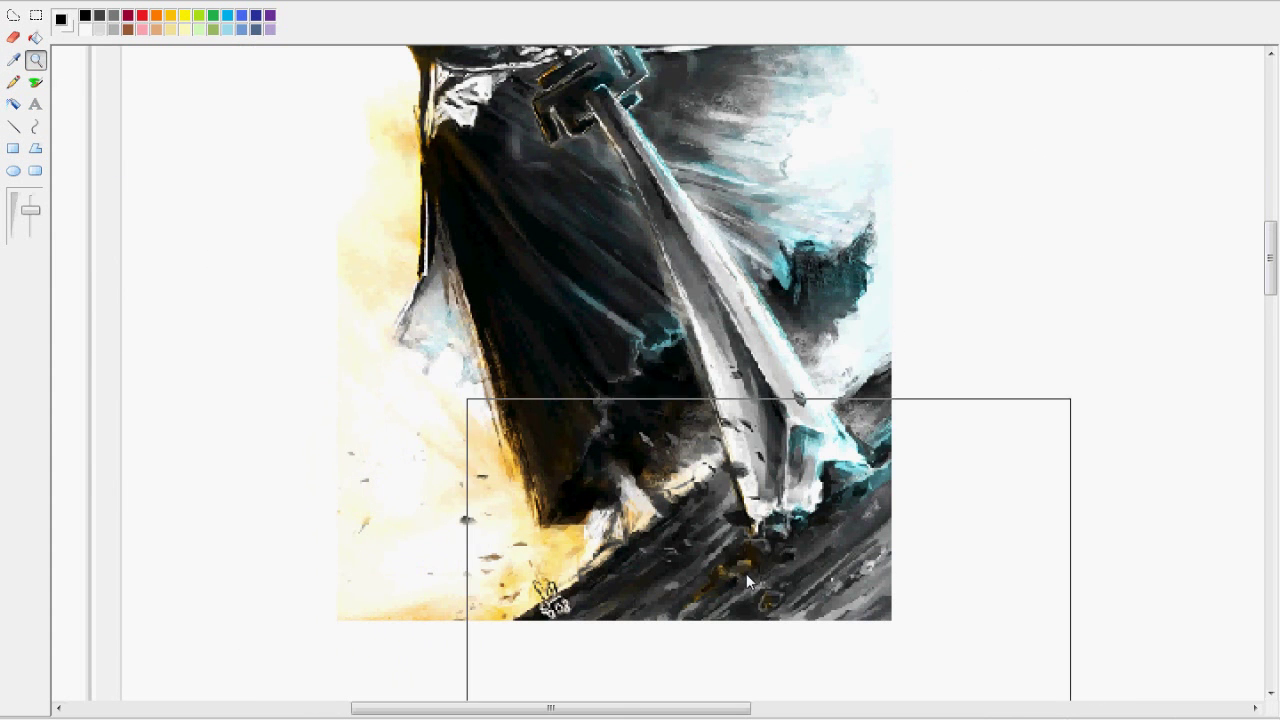
pyautogui.click(12, 153)
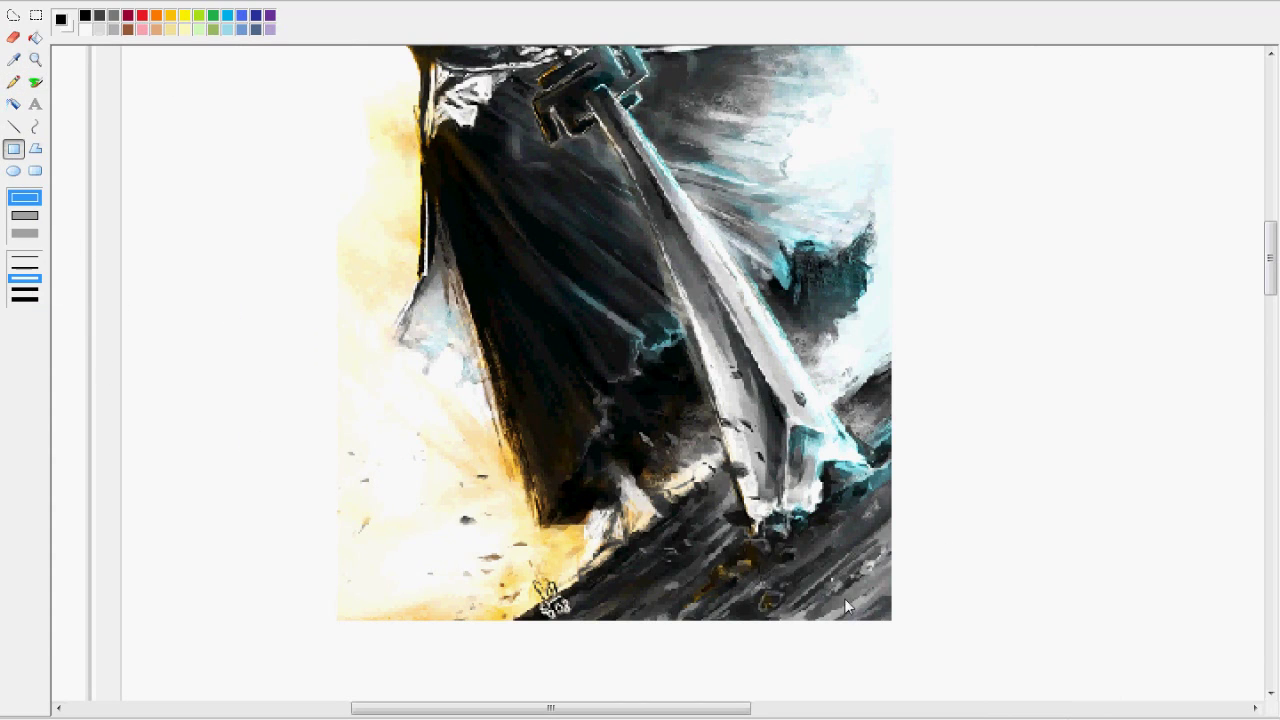
# Step: Draw a rectangle outline framing the Ichigo picture, then choose dark grey as the colour
pyautogui.moveTo(892, 620)
pyautogui.mouseDown()
pyautogui.moveTo(766, 551)
pyautogui.moveTo(486, 480)
pyautogui.moveTo(237, 177)
pyautogui.moveTo(257, 193)
pyautogui.moveTo(346, 200)
pyautogui.moveTo(334, 189)
pyautogui.moveTo(343, 332)
pyautogui.mouseUp()
pyautogui.scroll(6, 332, 194)
pyautogui.scroll(-6, 334, 190)
pyautogui.scroll(3, 334, 189)
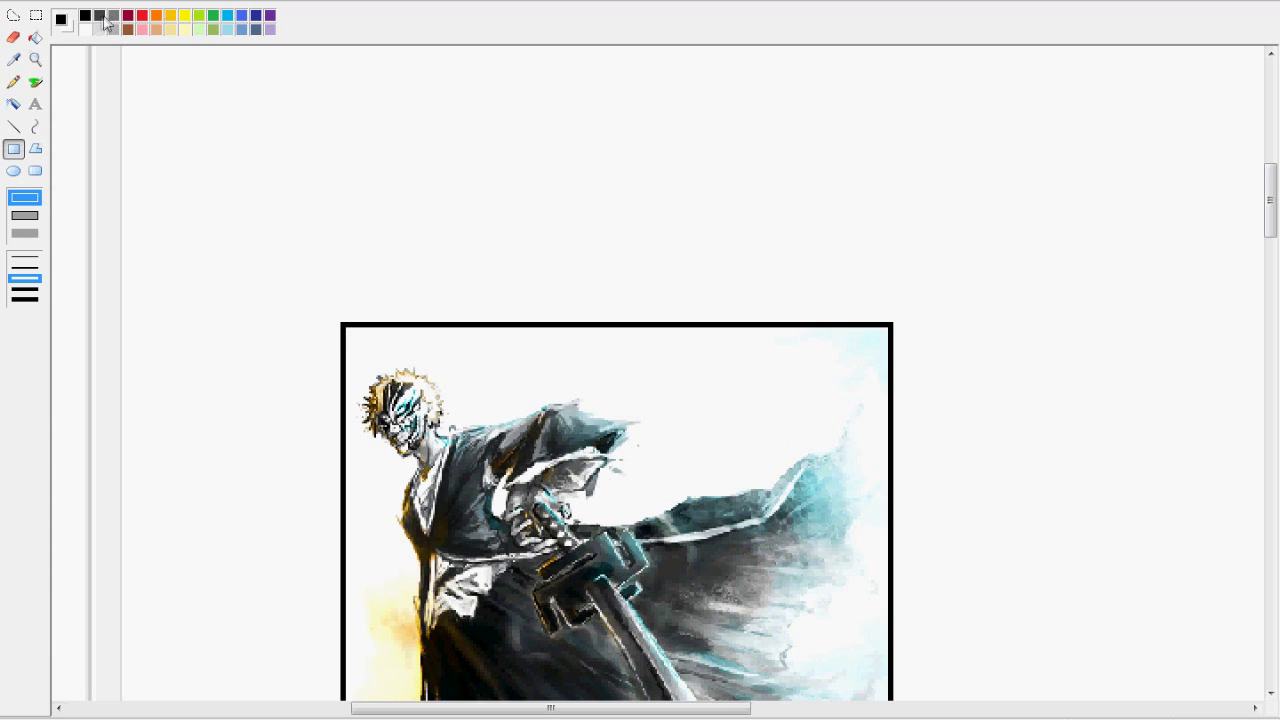
pyautogui.click(101, 16)
# Step: Draw a dark grey rectangle border around the framed picture, undoing the failed attempts
pyautogui.moveTo(335, 323)
pyautogui.mouseDown()
pyautogui.moveTo(437, 417)
pyautogui.moveTo(311, 297)
pyautogui.mouseUp()
pyautogui.rightClick(311, 297)
pyautogui.moveTo(338, 322)
pyautogui.mouseDown()
pyautogui.moveTo(434, 393)
pyautogui.moveTo(360, 346)
pyautogui.moveTo(409, 400)
pyautogui.moveTo(606, 497)
pyautogui.moveTo(855, 560)
pyautogui.moveTo(912, 648)
pyautogui.moveTo(897, 628)
pyautogui.mouseUp()
pyautogui.rightClick(360, 346)
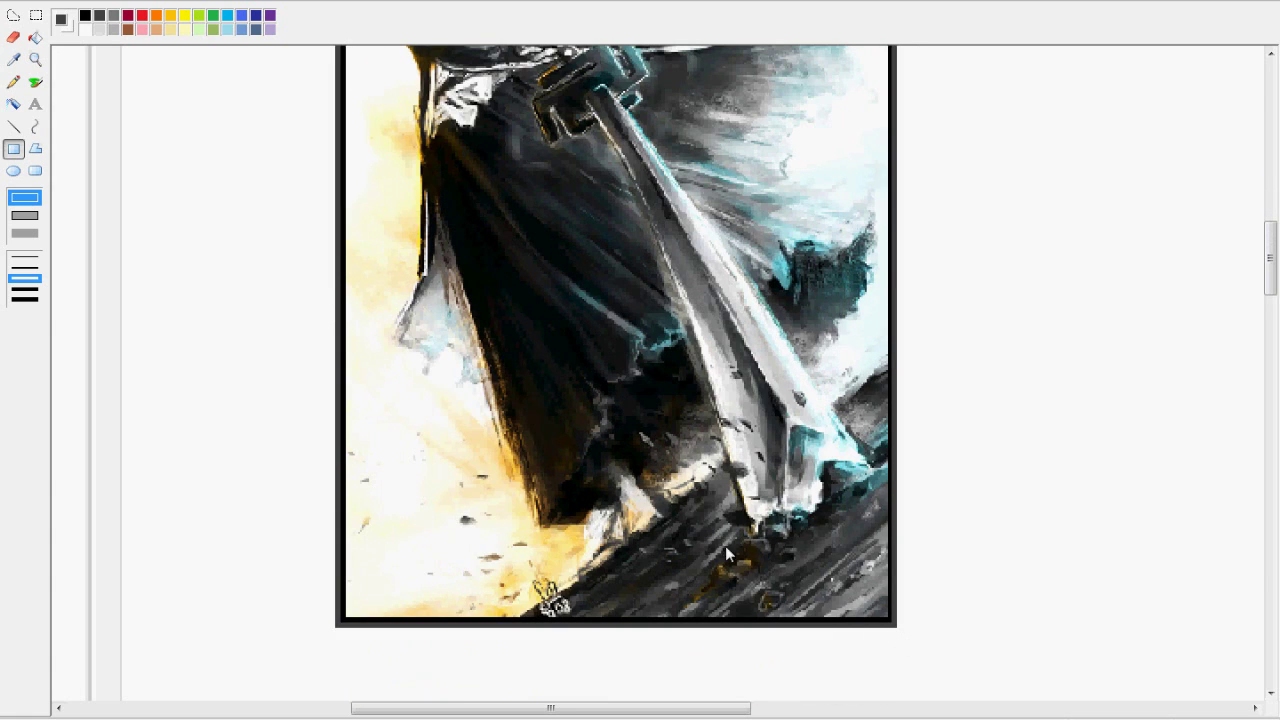
pyautogui.hotkey('ctrl', 'z')
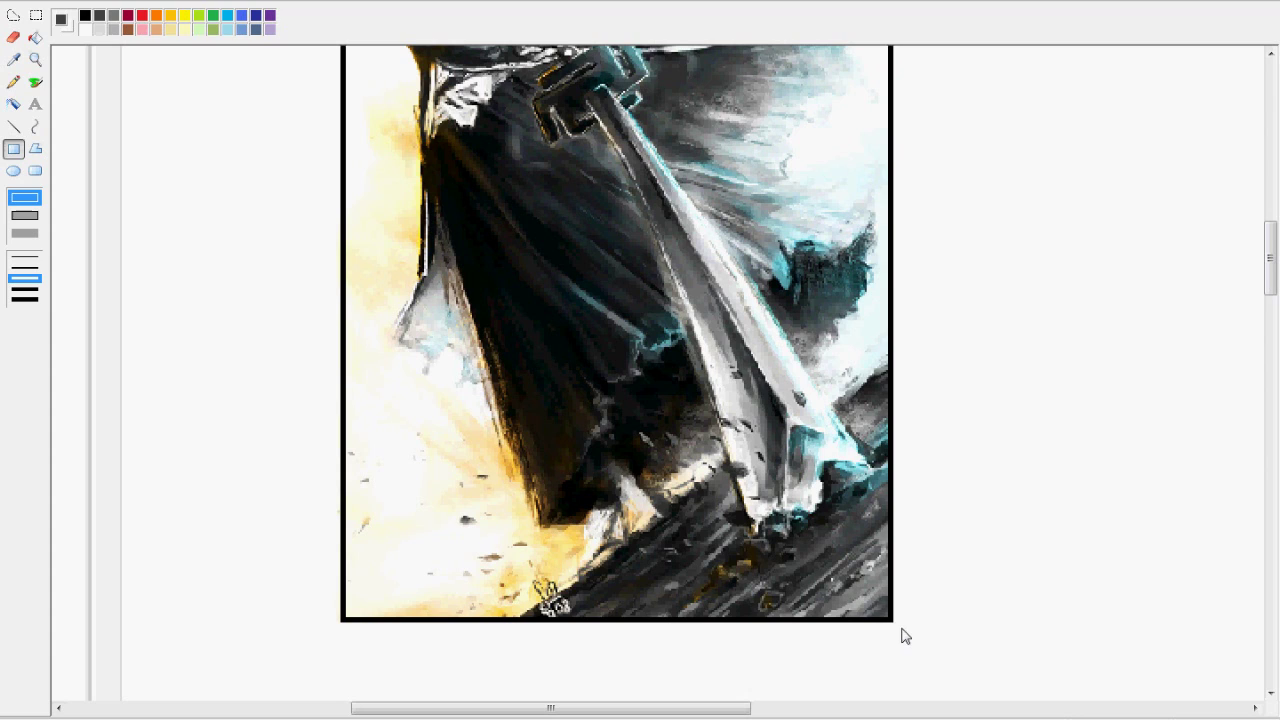
pyautogui.moveTo(904, 636); pyautogui.dragTo(750, 515)
pyautogui.hotkey('ctrl', 'z')
pyautogui.moveTo(897, 625)
pyautogui.mouseDown()
pyautogui.moveTo(698, 473)
pyautogui.moveTo(943, 643)
pyautogui.moveTo(608, 434)
pyautogui.moveTo(346, 487)
pyautogui.moveTo(326, 663)
pyautogui.moveTo(346, 620)
pyautogui.moveTo(335, 566)
pyautogui.moveTo(358, 251)
pyautogui.moveTo(336, 157)
pyautogui.moveTo(318, 308)
pyautogui.moveTo(337, 320)
pyautogui.mouseUp()
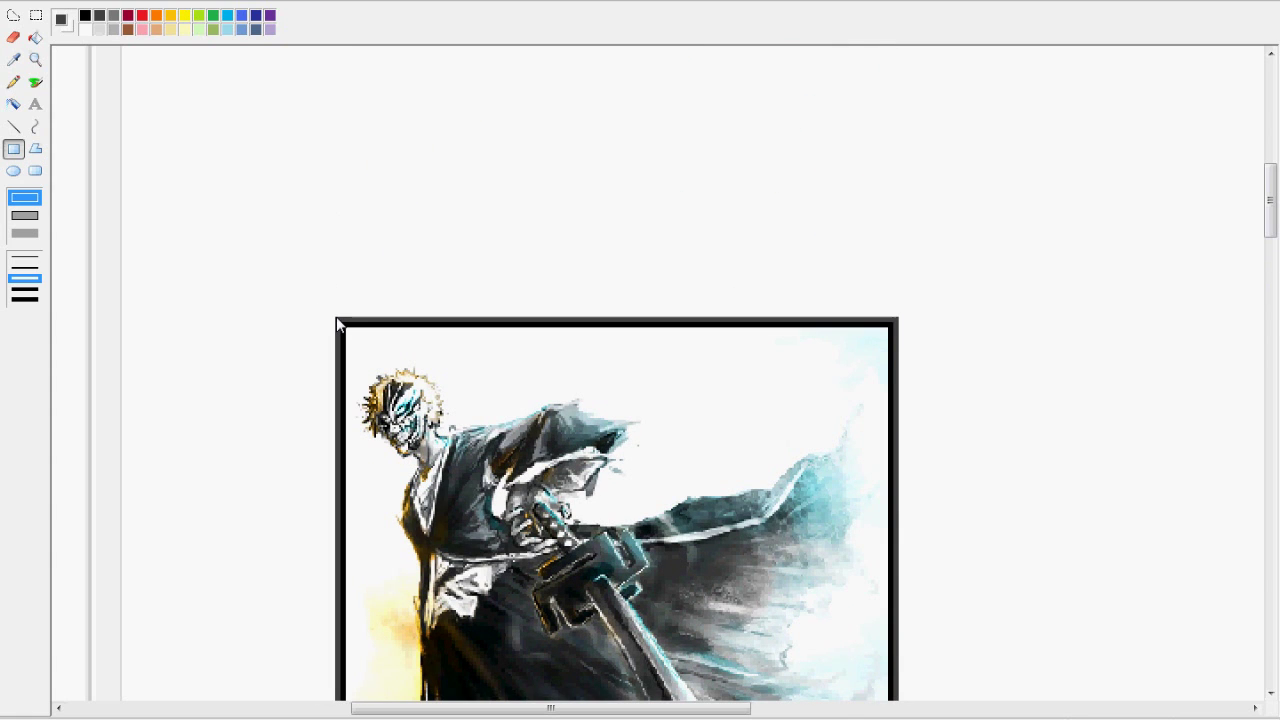
# Step: Switch to a lighter grey and draw a larger outer rectangle around the dark grey frame
pyautogui.click(117, 17)
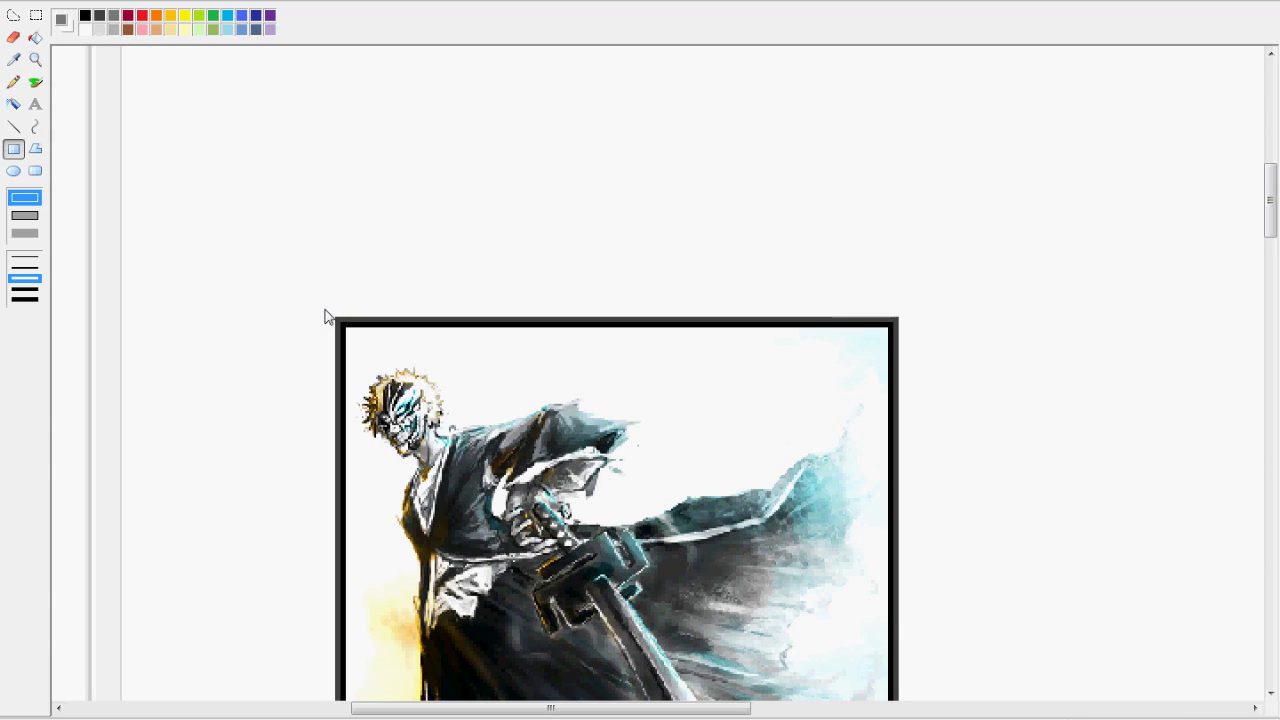
pyautogui.moveTo(329, 318); pyautogui.dragTo(390, 412)
pyautogui.press('Escape')
pyautogui.moveTo(332, 316); pyautogui.dragTo(352, 363)
pyautogui.press('Escape')
pyautogui.moveTo(330, 318); pyautogui.dragTo(907, 477)
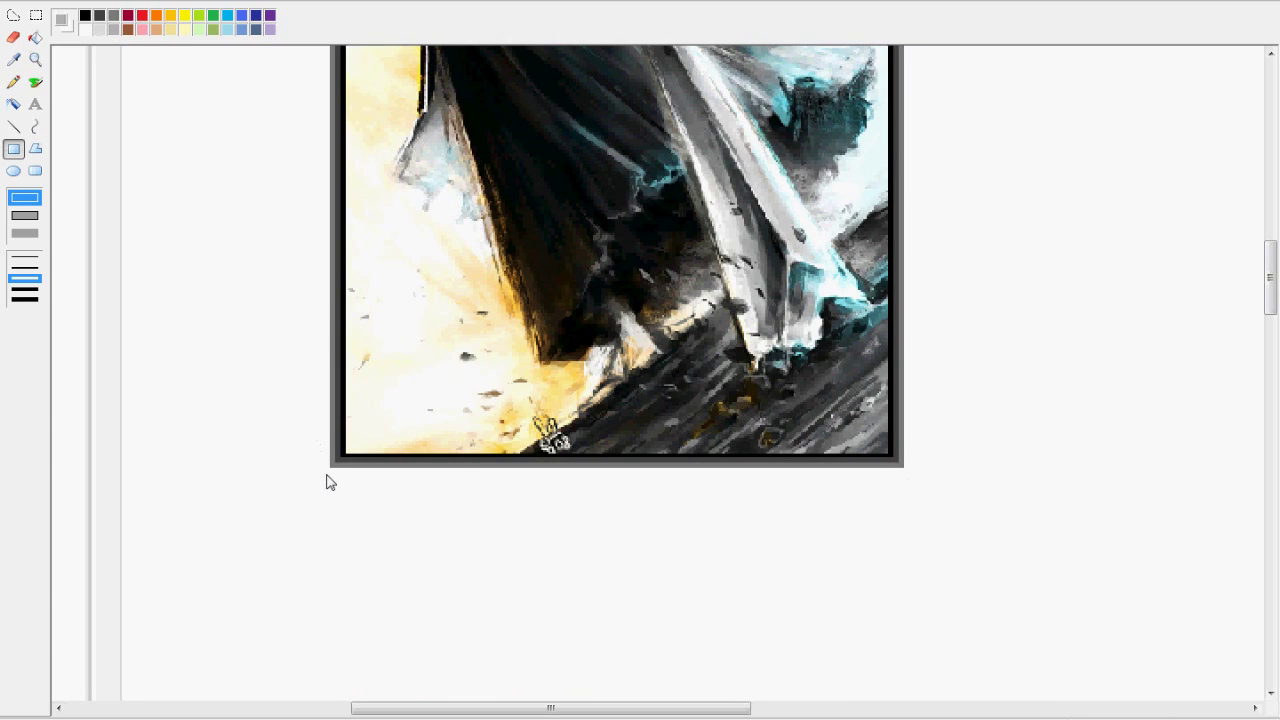
pyautogui.moveTo(323, 480); pyautogui.dragTo(406, 423)
pyautogui.rightClick(434, 408)
pyautogui.moveTo(323, 481); pyautogui.dragTo(911, 150)
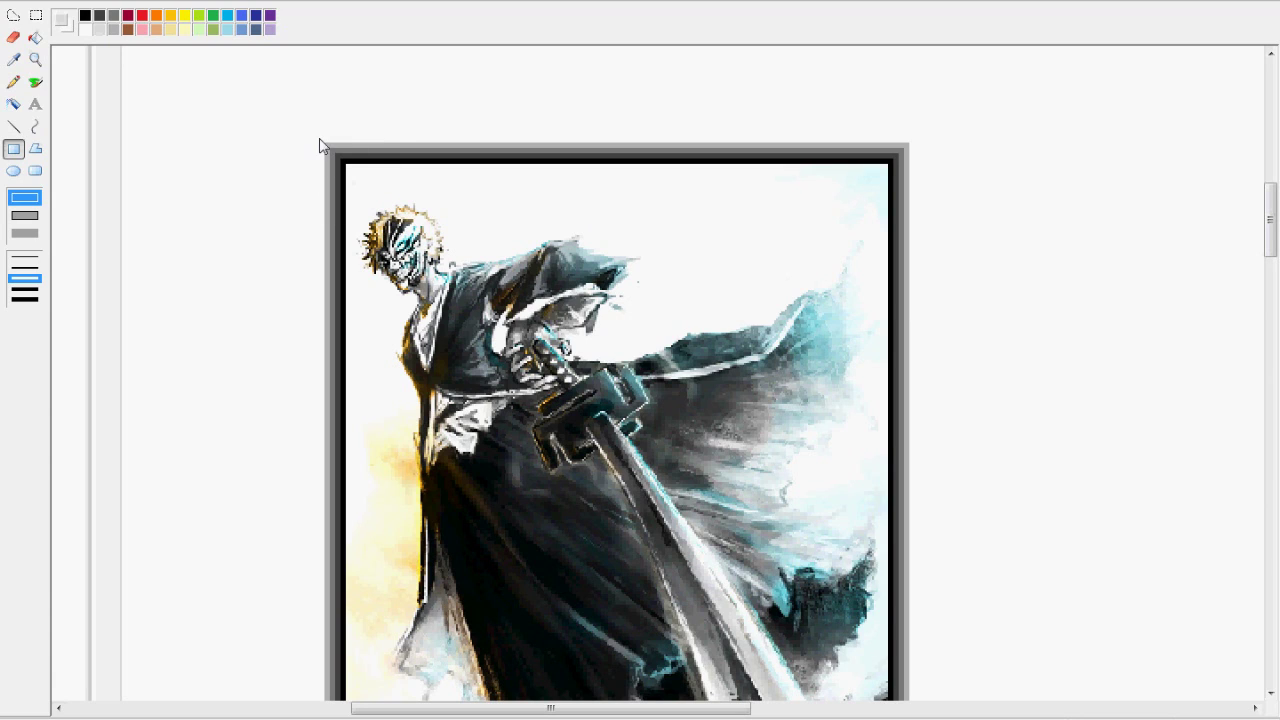
pyautogui.moveTo(320, 143); pyautogui.dragTo(918, 486)
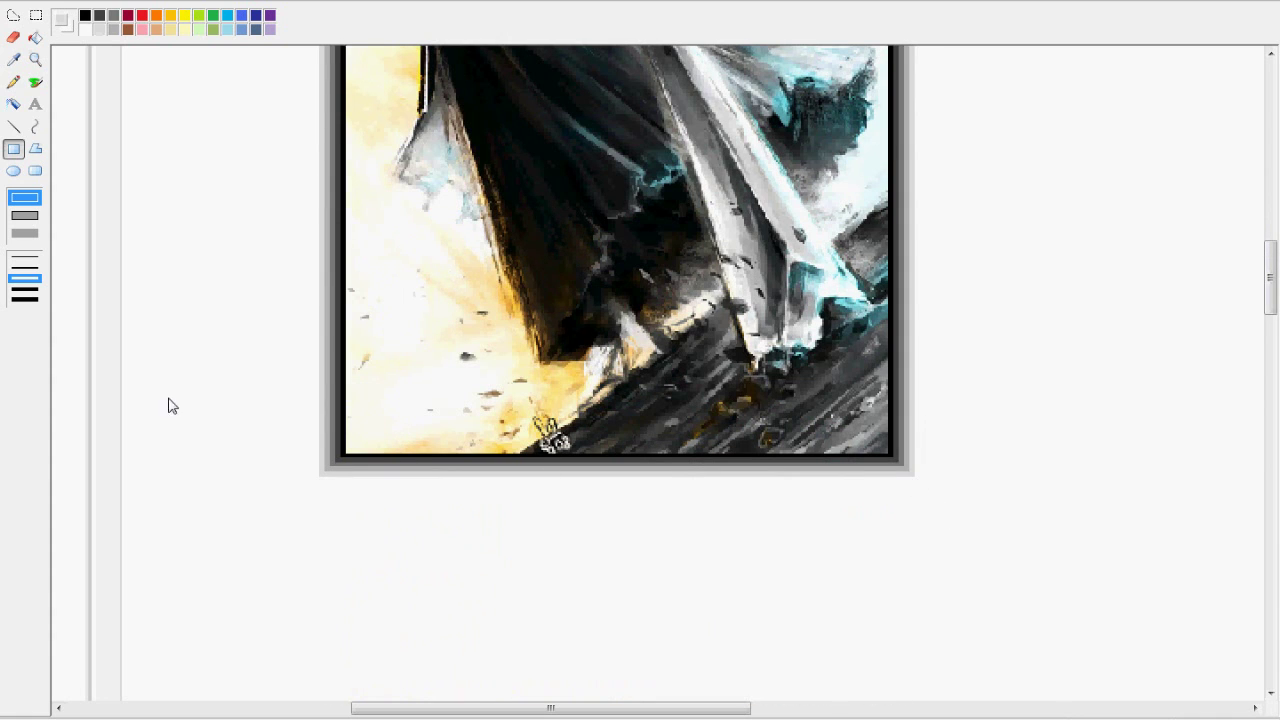
pyautogui.scroll(5, 168, 405)
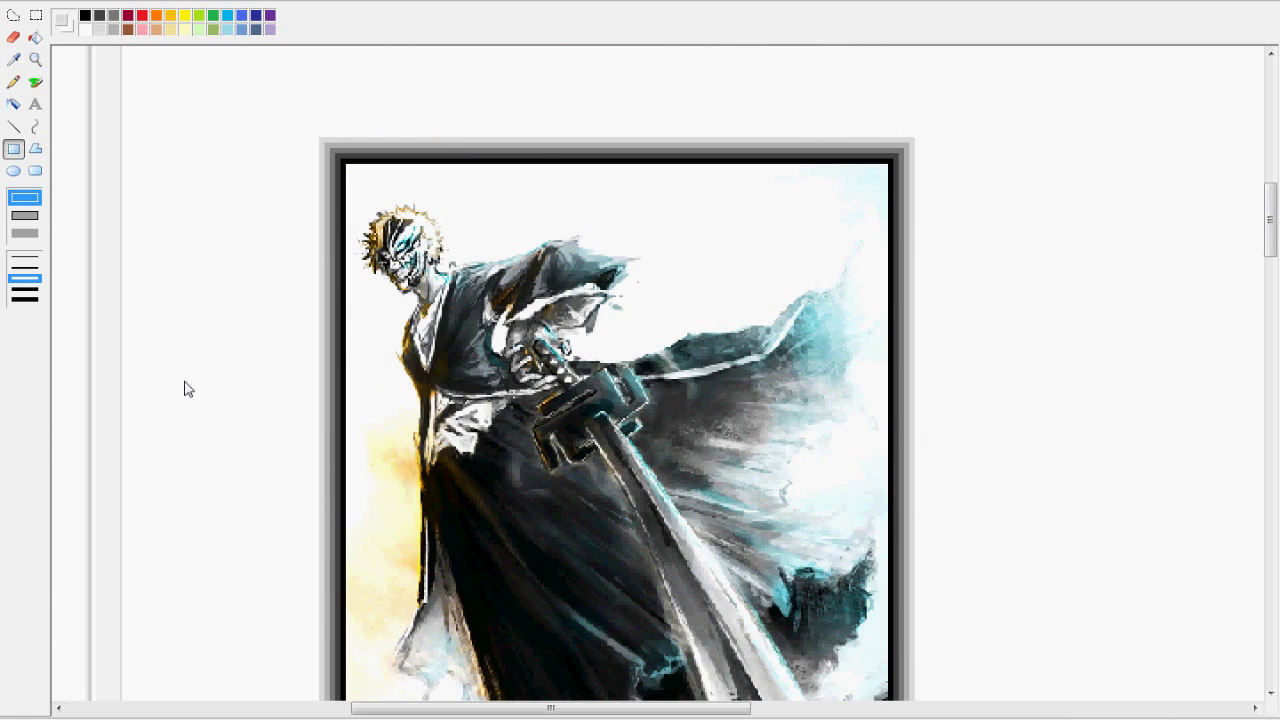
pyautogui.click(35, 59)
# Step: Zoom out and select the whole framed Ichigo picture
pyautogui.rightClick(300, 260)
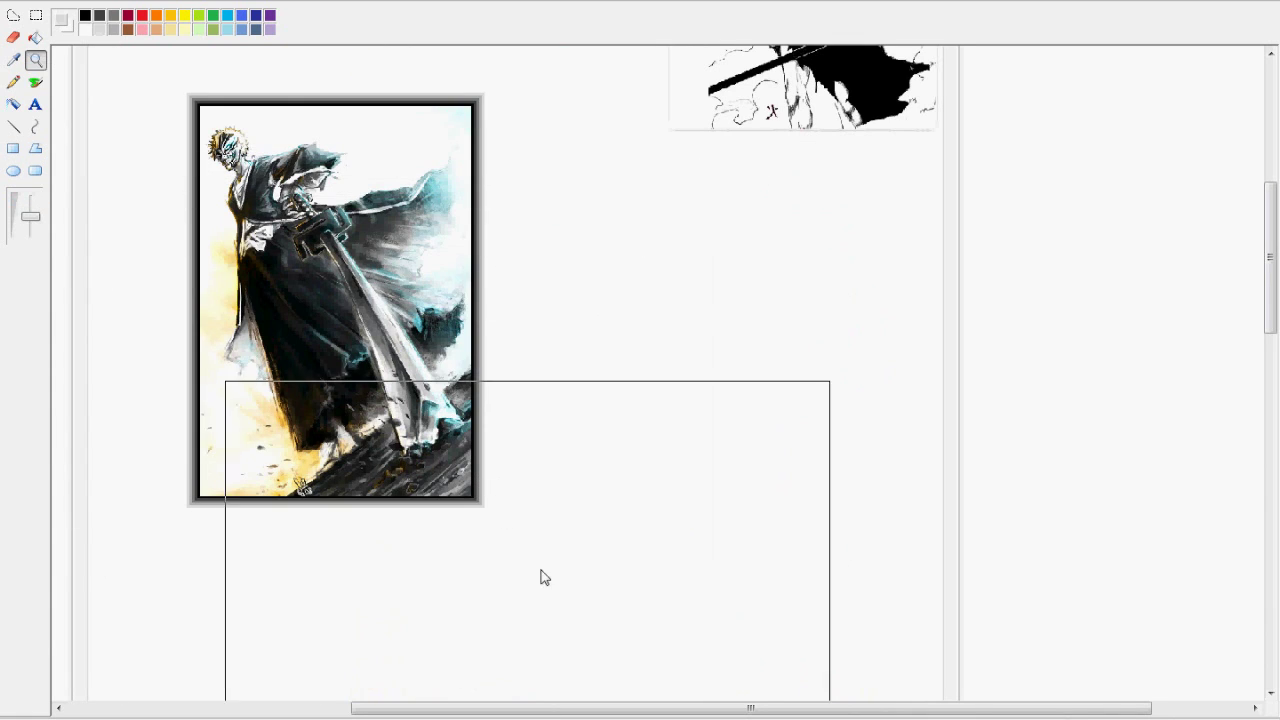
pyautogui.moveTo(517, 708); pyautogui.dragTo(451, 712)
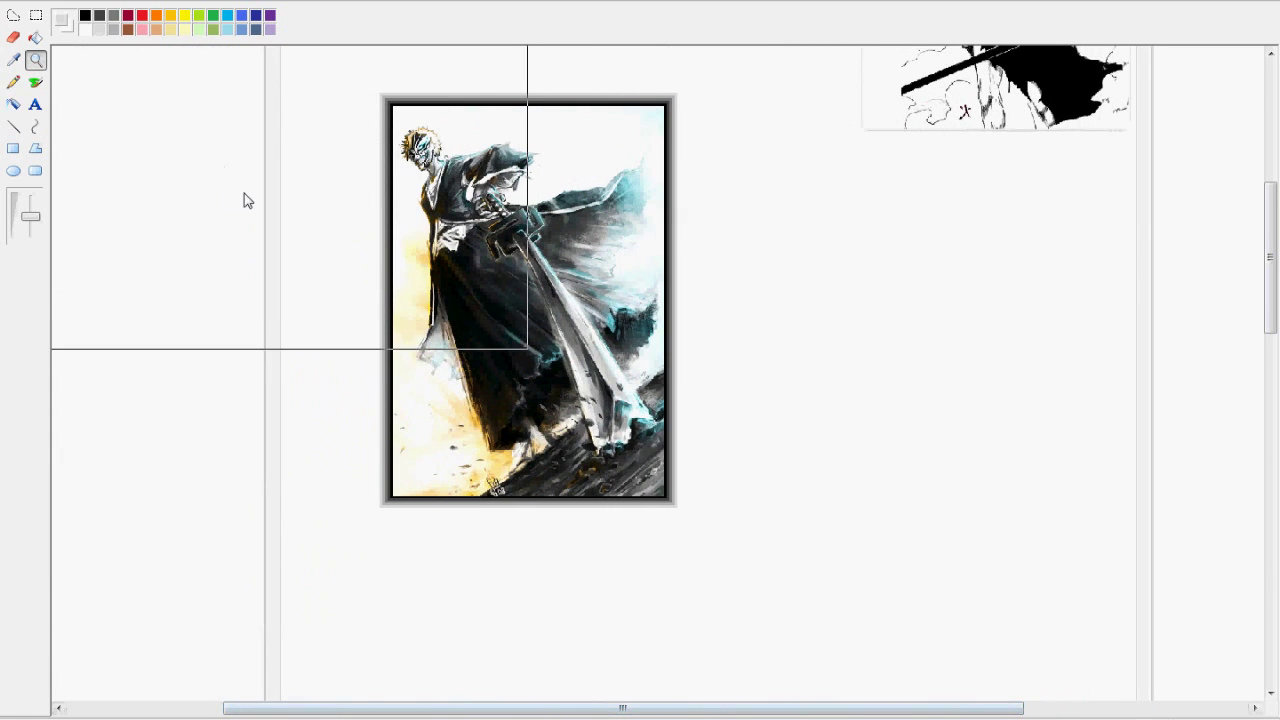
pyautogui.click(37, 17)
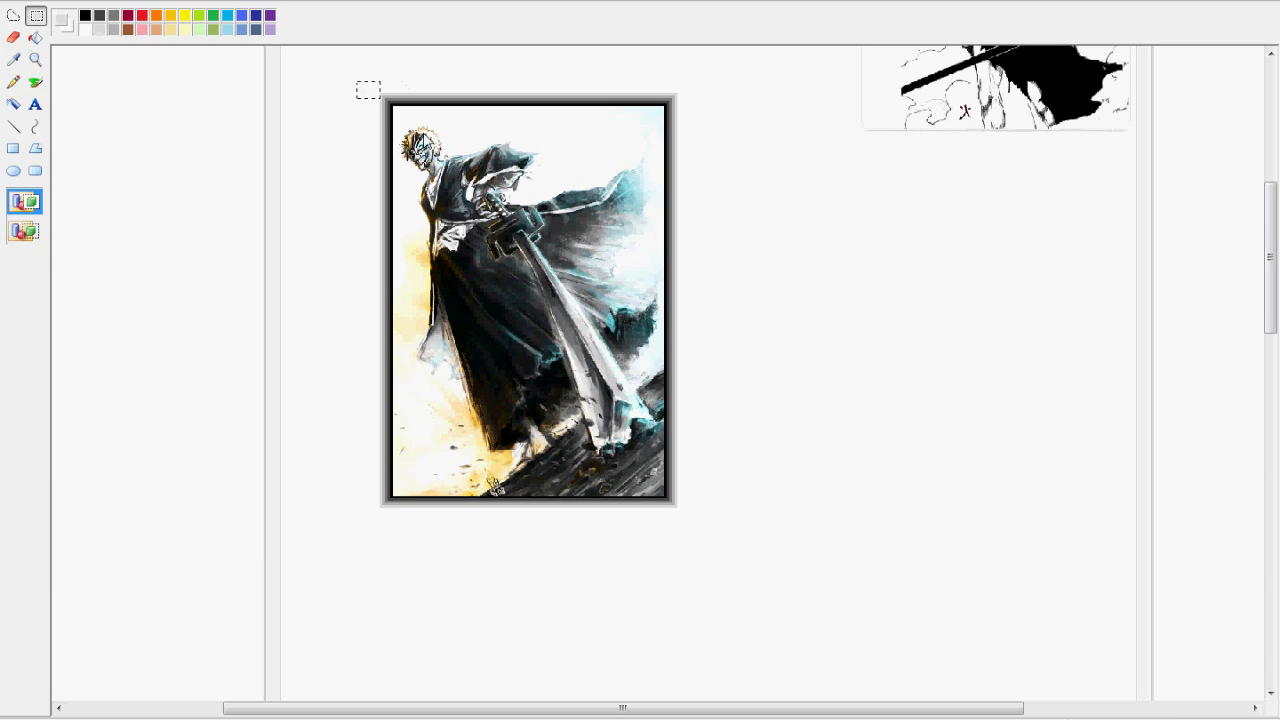
pyautogui.moveTo(680, 524); pyautogui.dragTo(698, 522)
pyautogui.moveTo(576, 392); pyautogui.dragTo(571, 428)
# Step: Resize the selected picture to 80% with Resize/Skew and move it left
pyautogui.rightClick(570, 423)
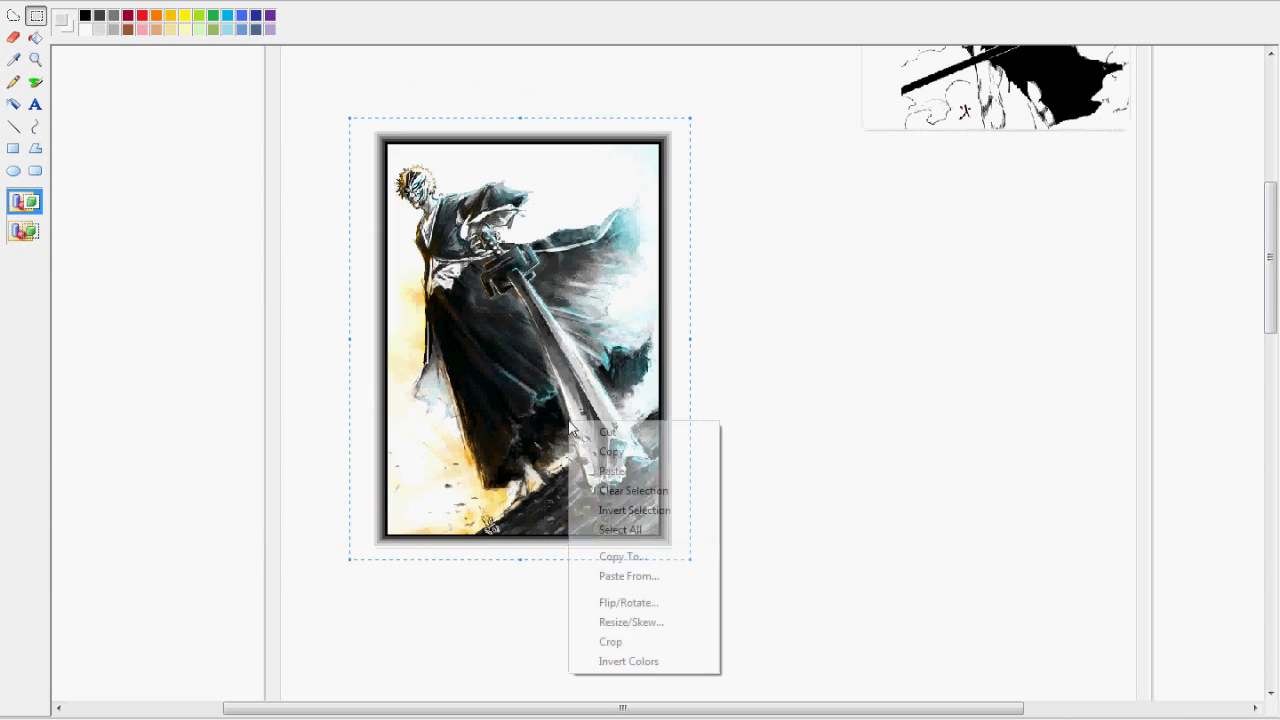
pyautogui.click(649, 622)
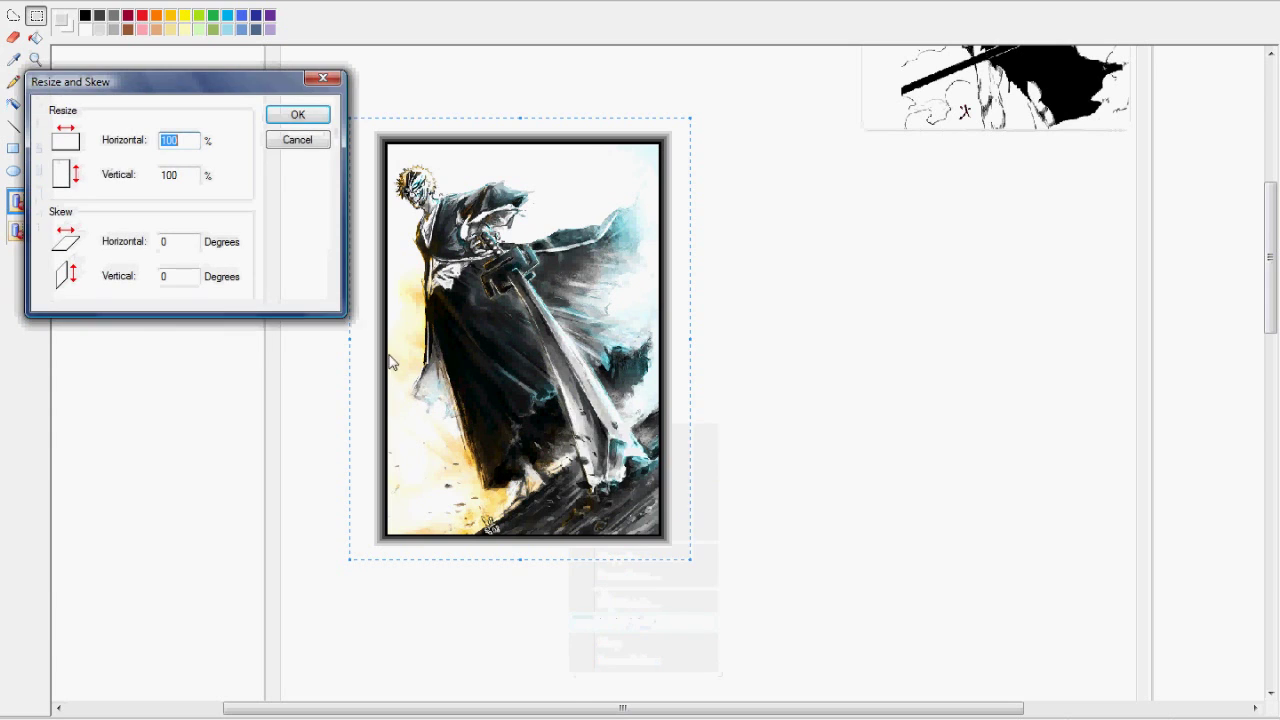
pyautogui.write('80')
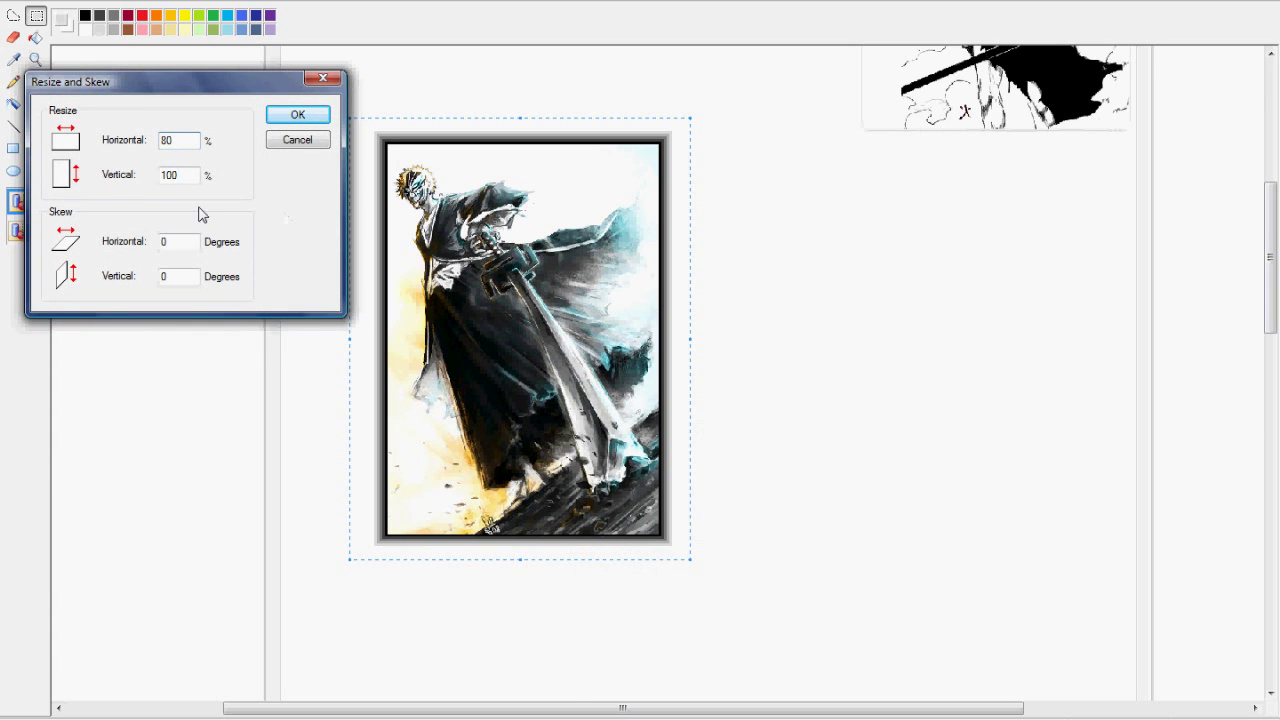
pyautogui.doubleClick(178, 176)
pyautogui.click(298, 115)
pyautogui.moveTo(467, 330); pyautogui.dragTo(575, 371)
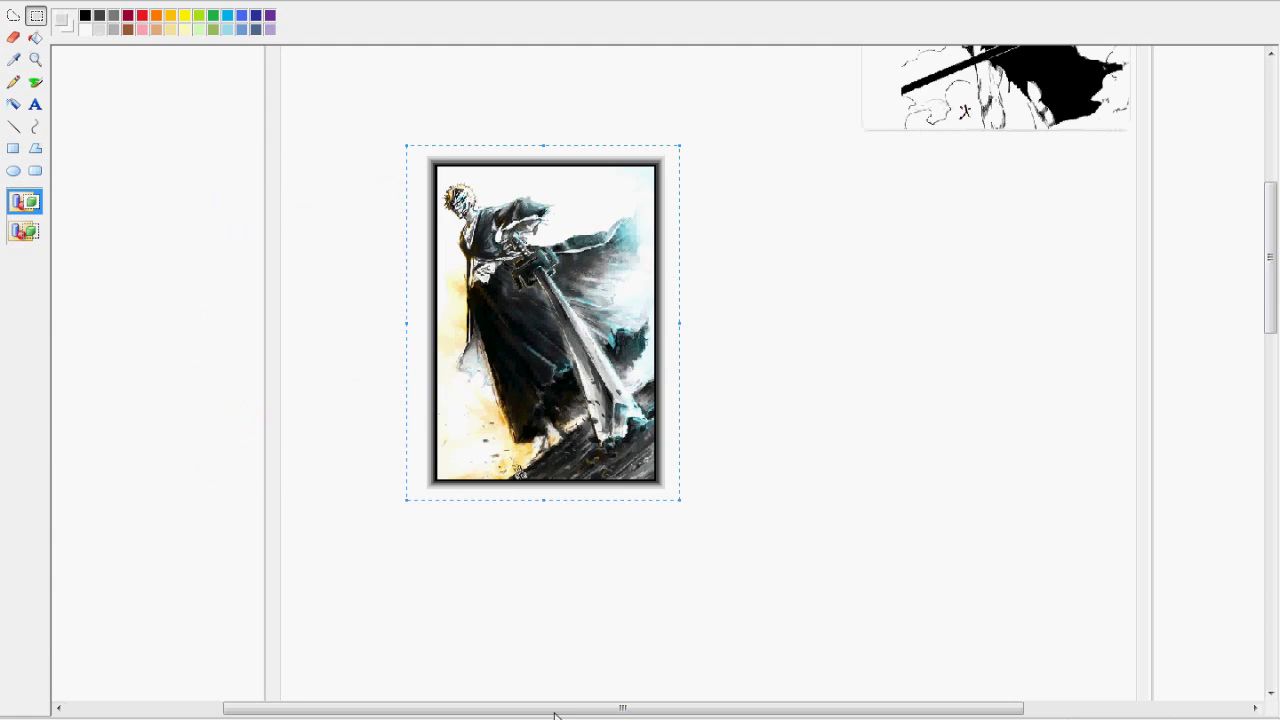
pyautogui.hotkey('alt', 'Tab')
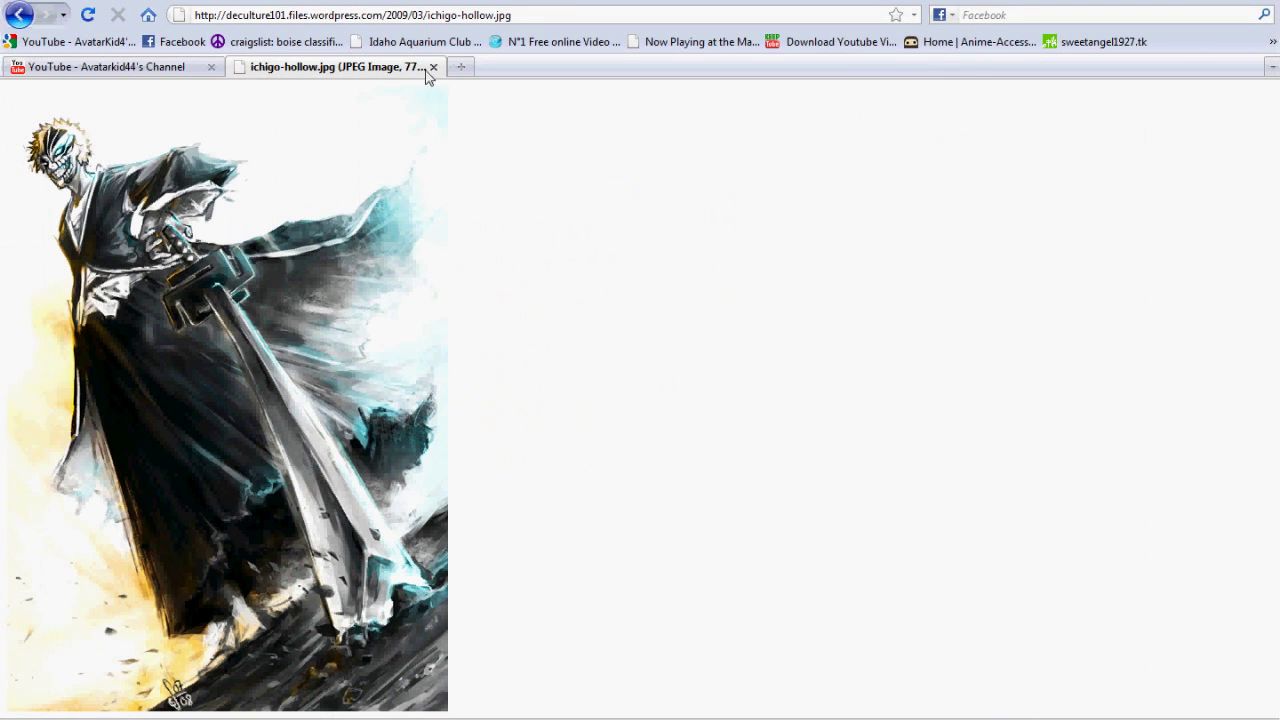
# Step: Close the ichigo-hollow.jpg tab, open the channel page and scroll through it
pyautogui.click(433, 67)
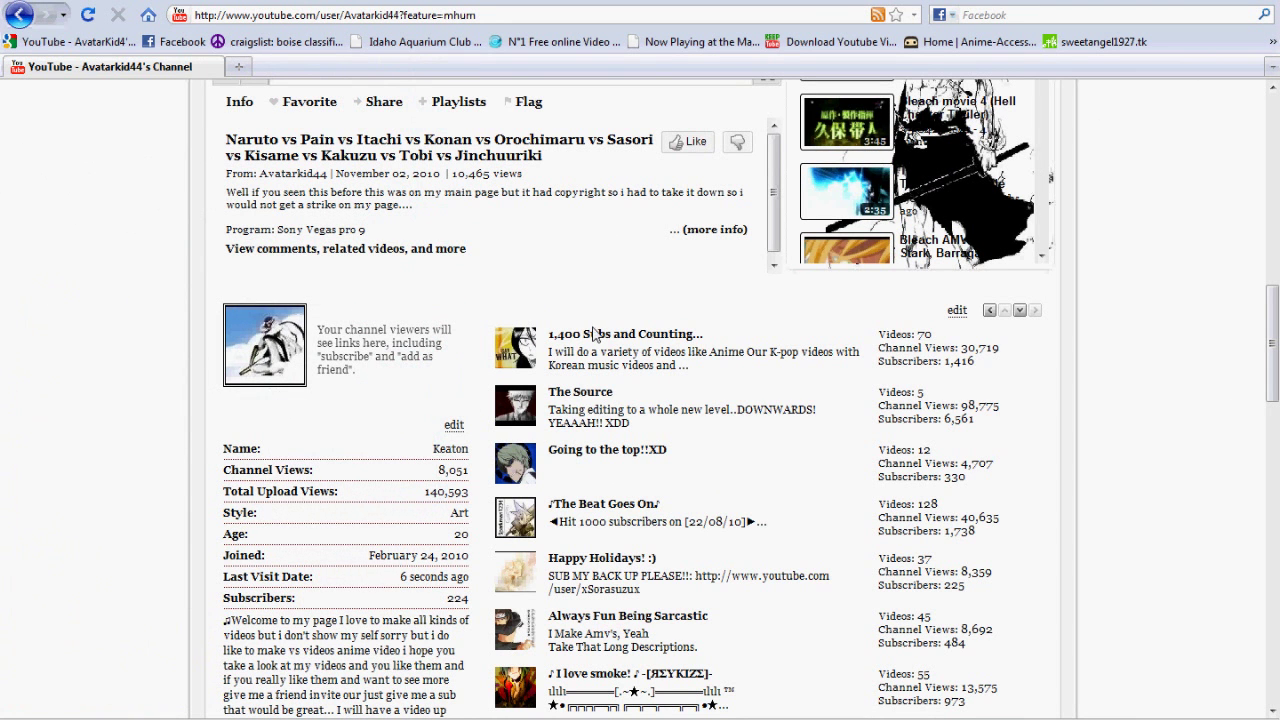
pyautogui.click(597, 340)
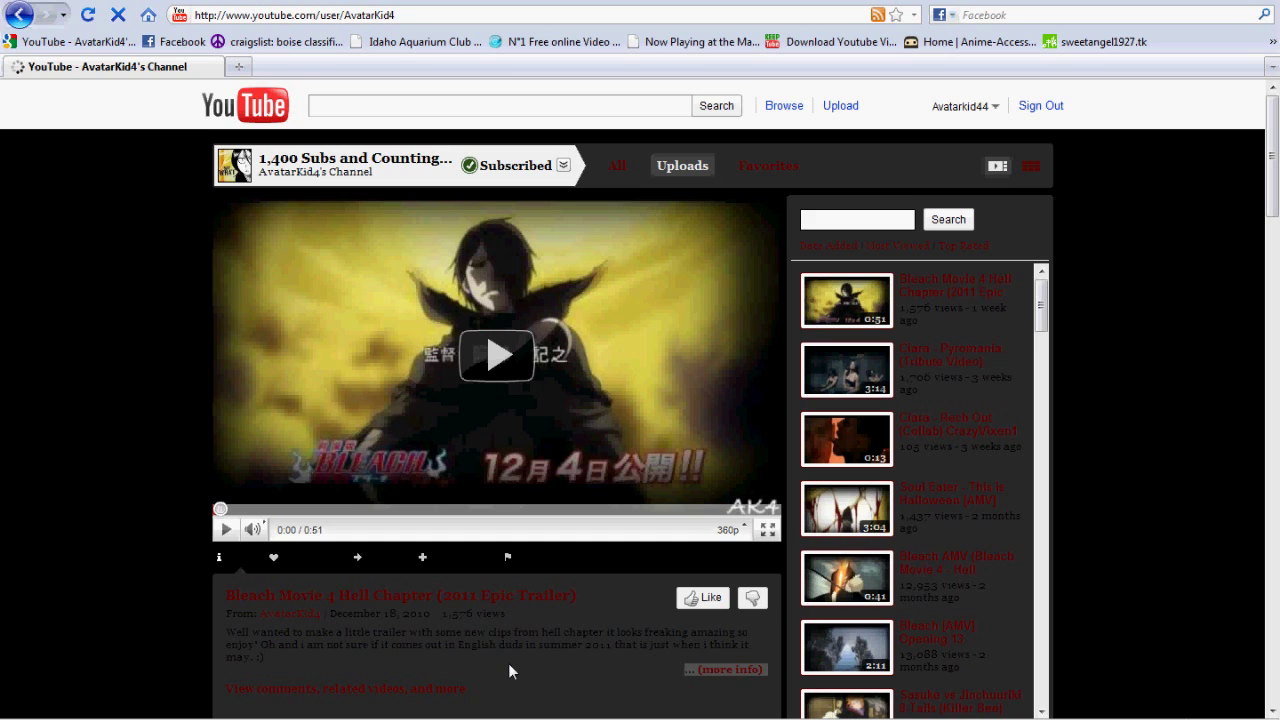
pyautogui.scroll(-3, 526, 637)
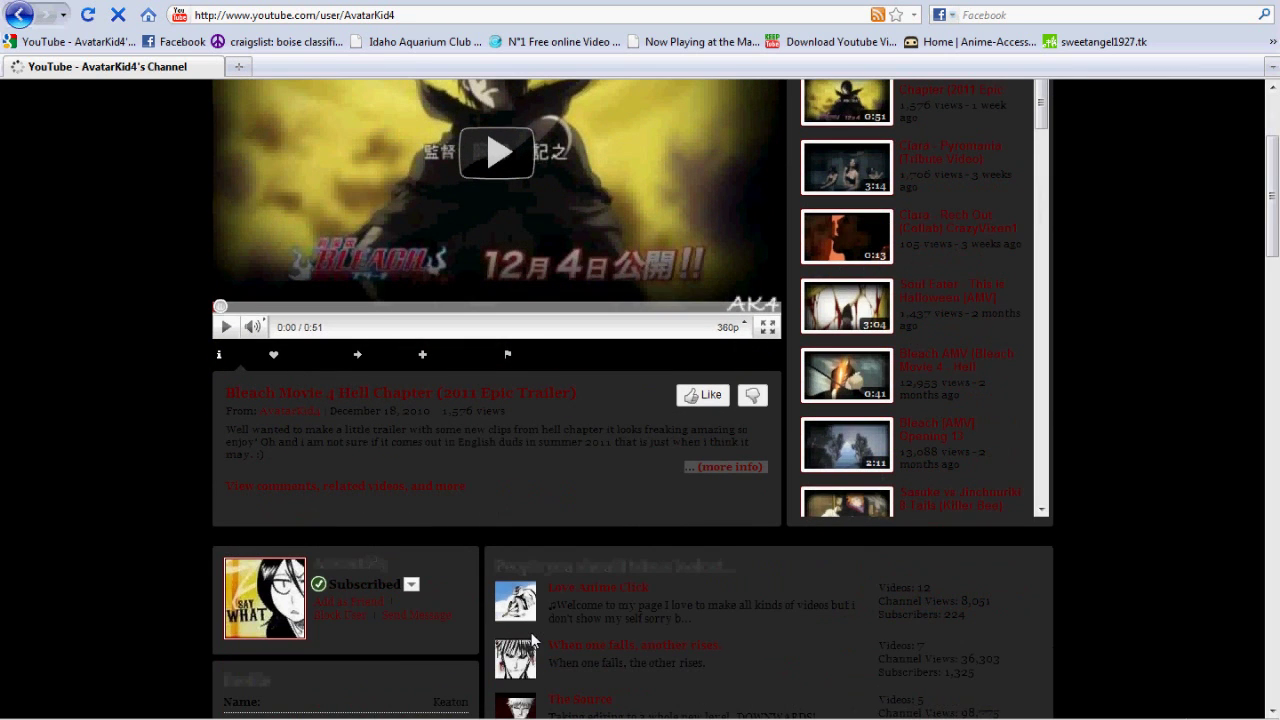
pyautogui.scroll(3, 448, 442)
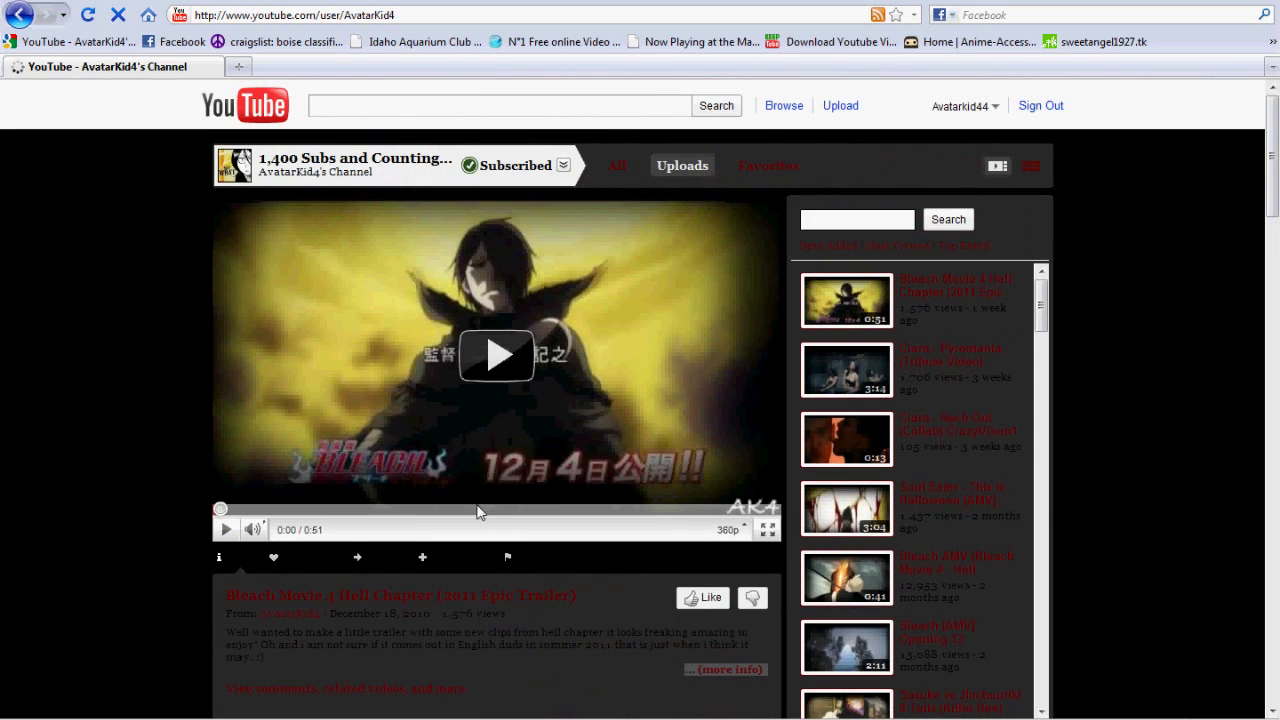
pyautogui.scroll(-6, 479, 594)
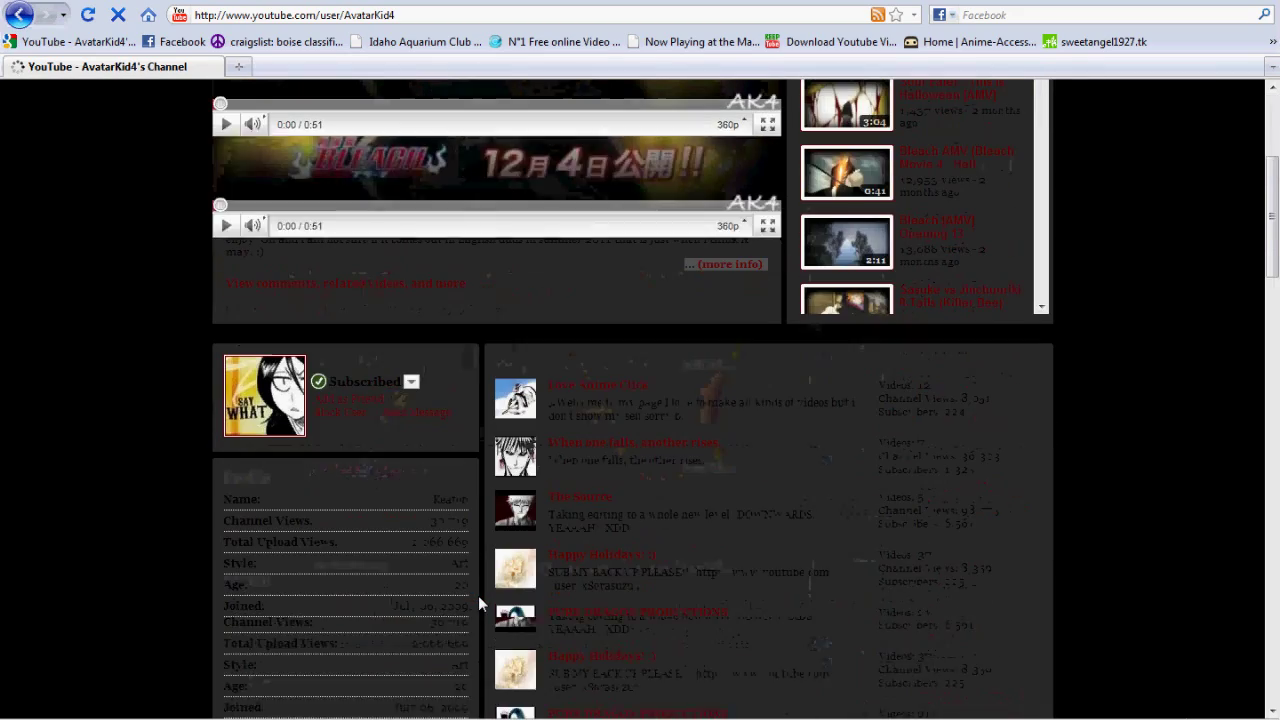
pyautogui.scroll(-12, 478, 595)
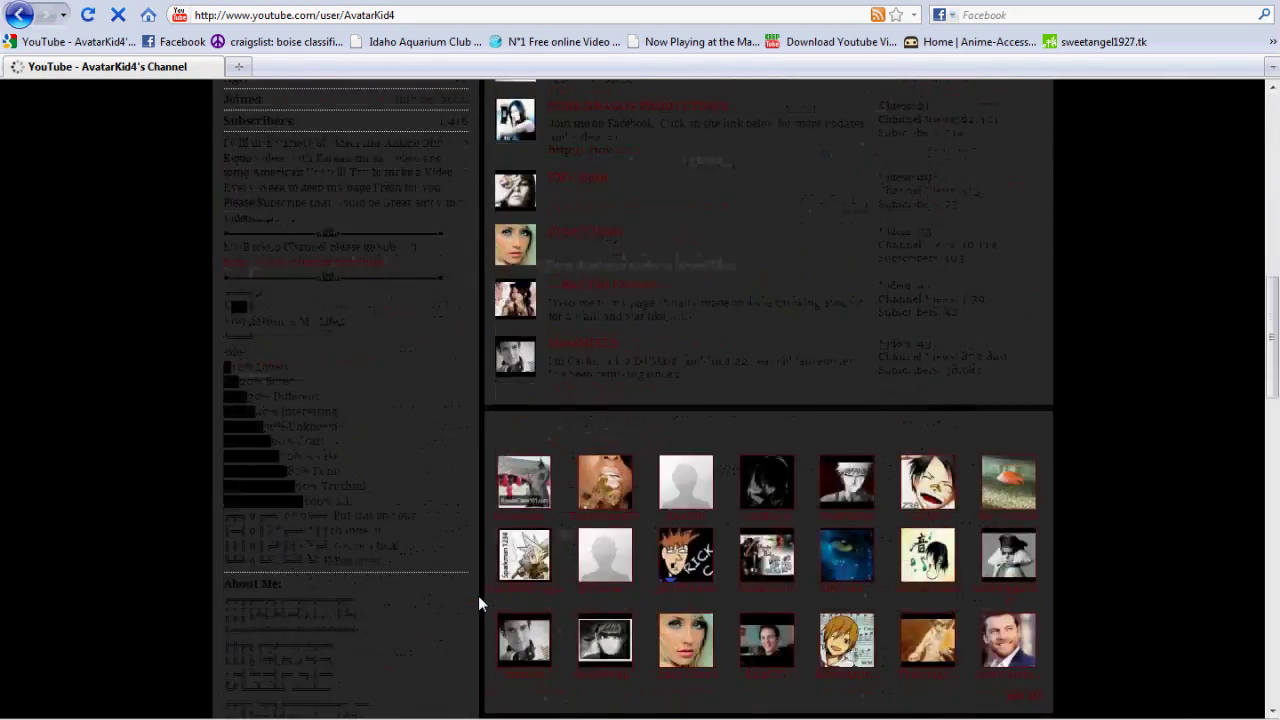
pyautogui.scroll(-8, 478, 595)
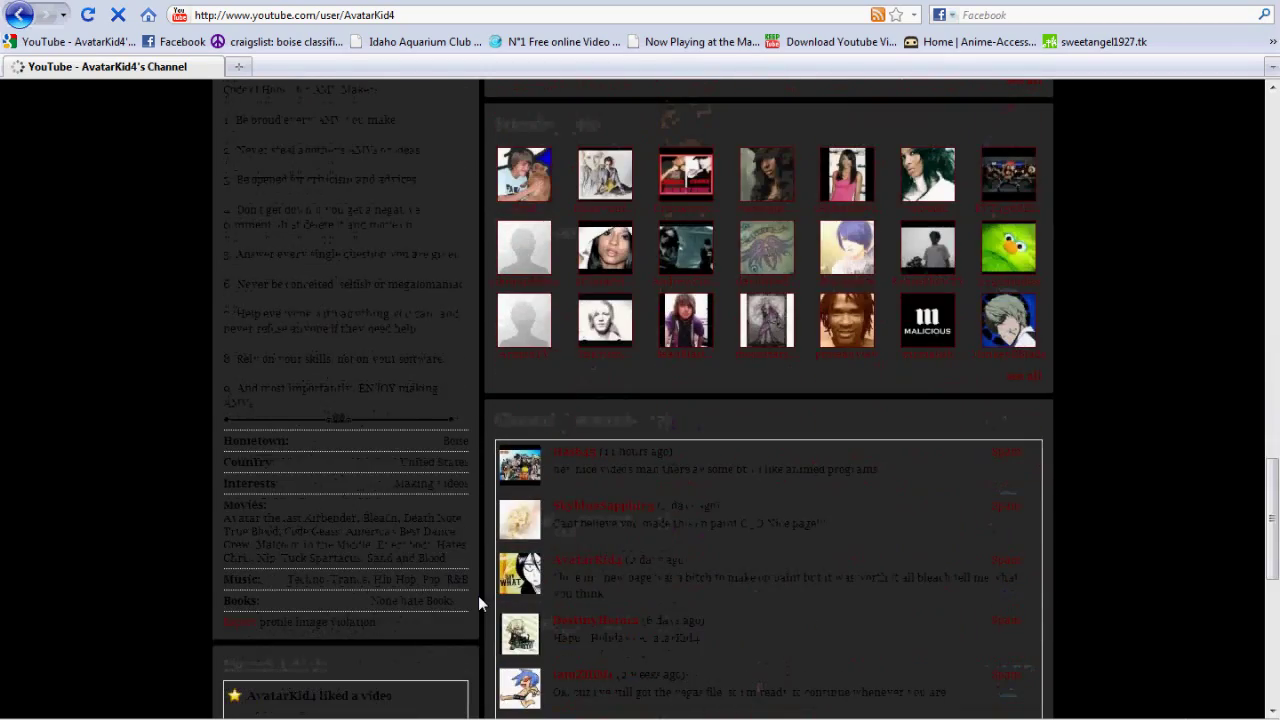
pyautogui.scroll(-4, 478, 595)
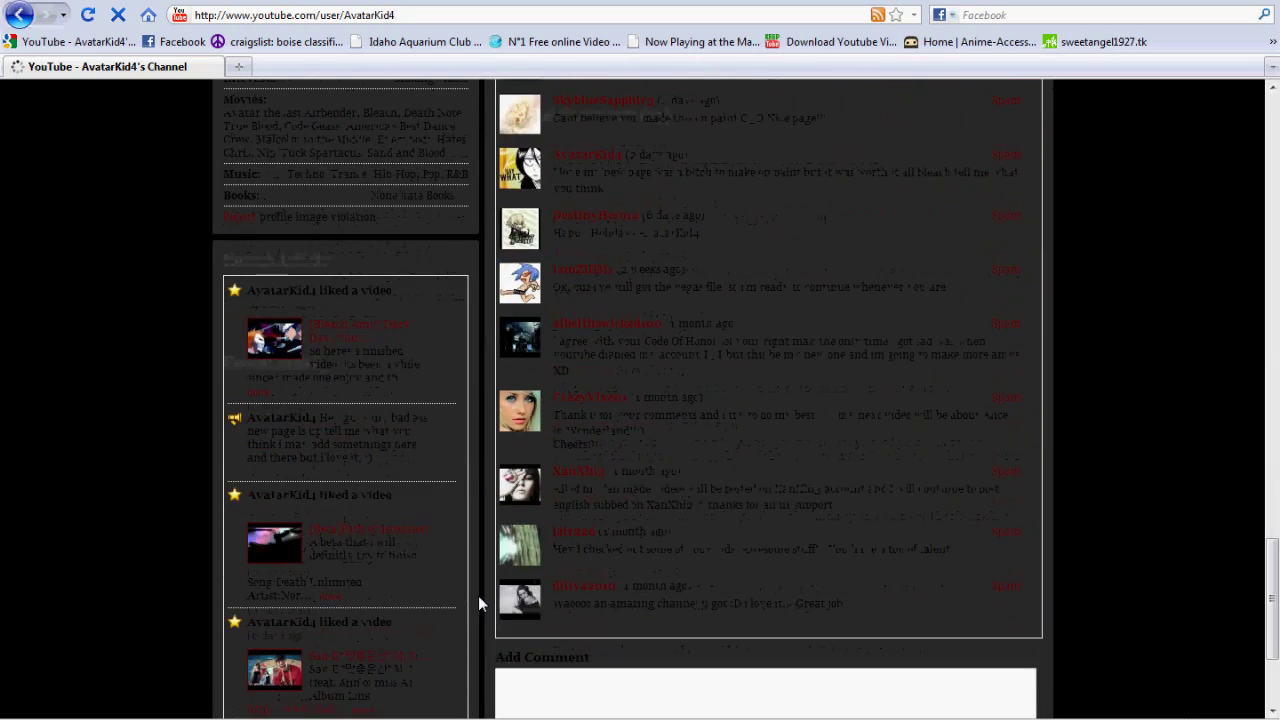
pyautogui.scroll(10, 478, 595)
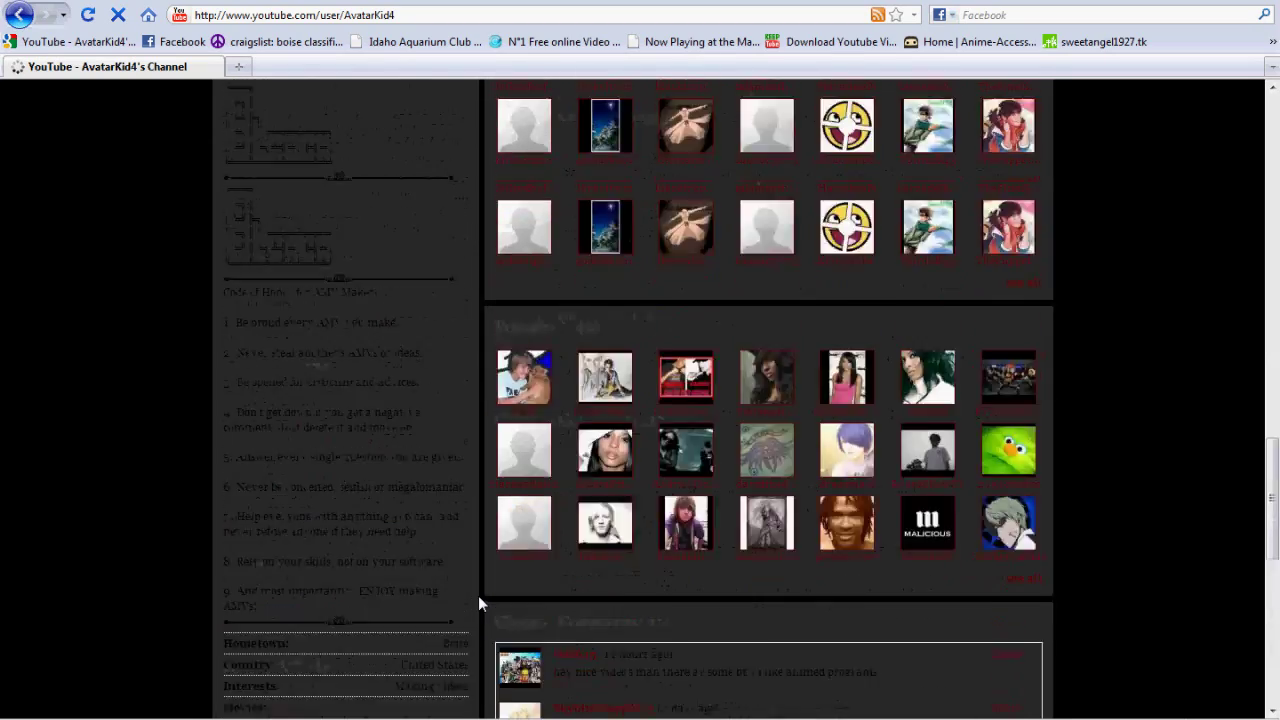
pyautogui.scroll(15, 478, 595)
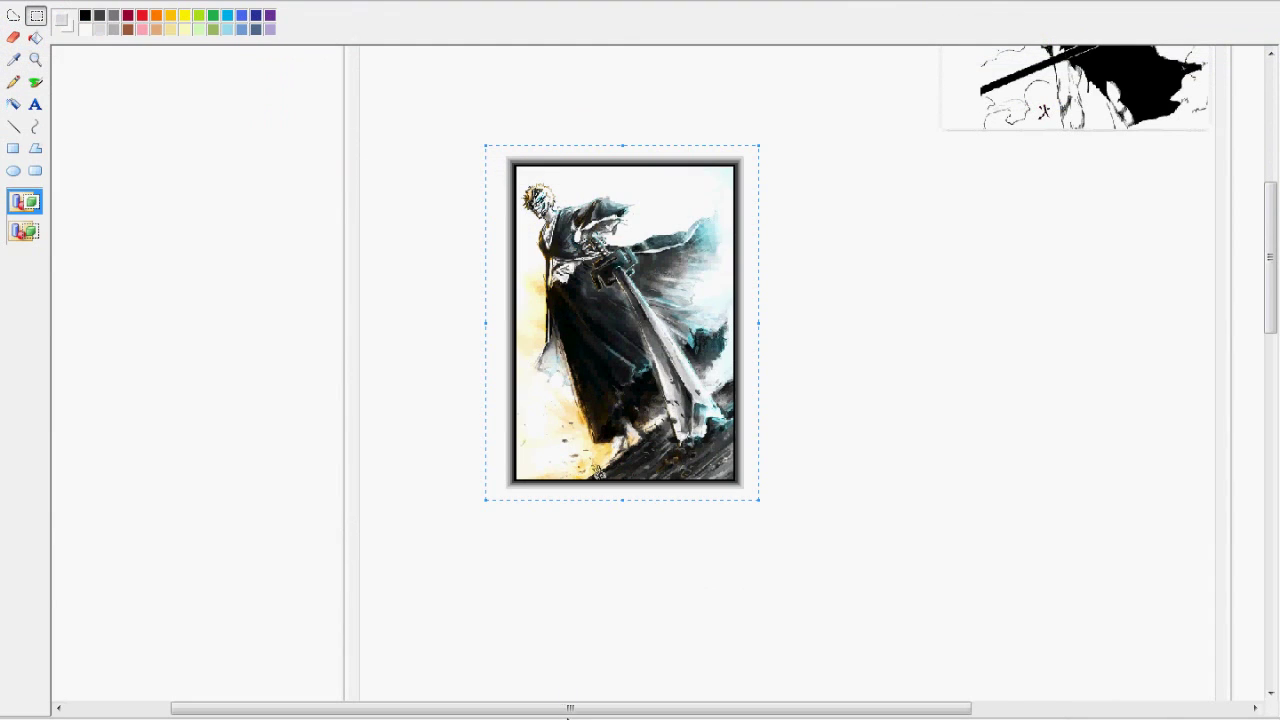
pyautogui.moveTo(569, 712)
pyautogui.mouseDown()
pyautogui.moveTo(600, 706)
pyautogui.moveTo(594, 691)
pyautogui.mouseUp()
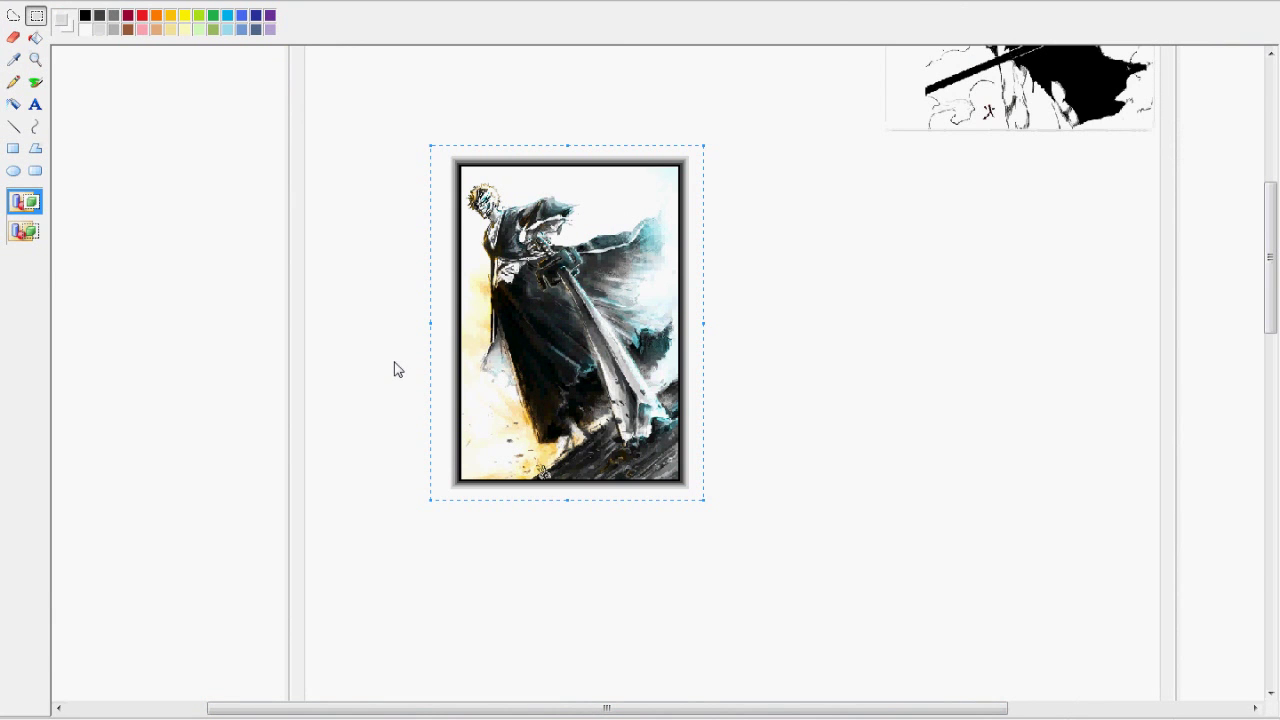
# Step: Resize the framed Ichigo picture to 80% again and drag it to the canvas top-left
pyautogui.moveTo(545, 440); pyautogui.dragTo(490, 290)
pyautogui.scroll(5, 517, 420)
pyautogui.rightClick(485, 243)
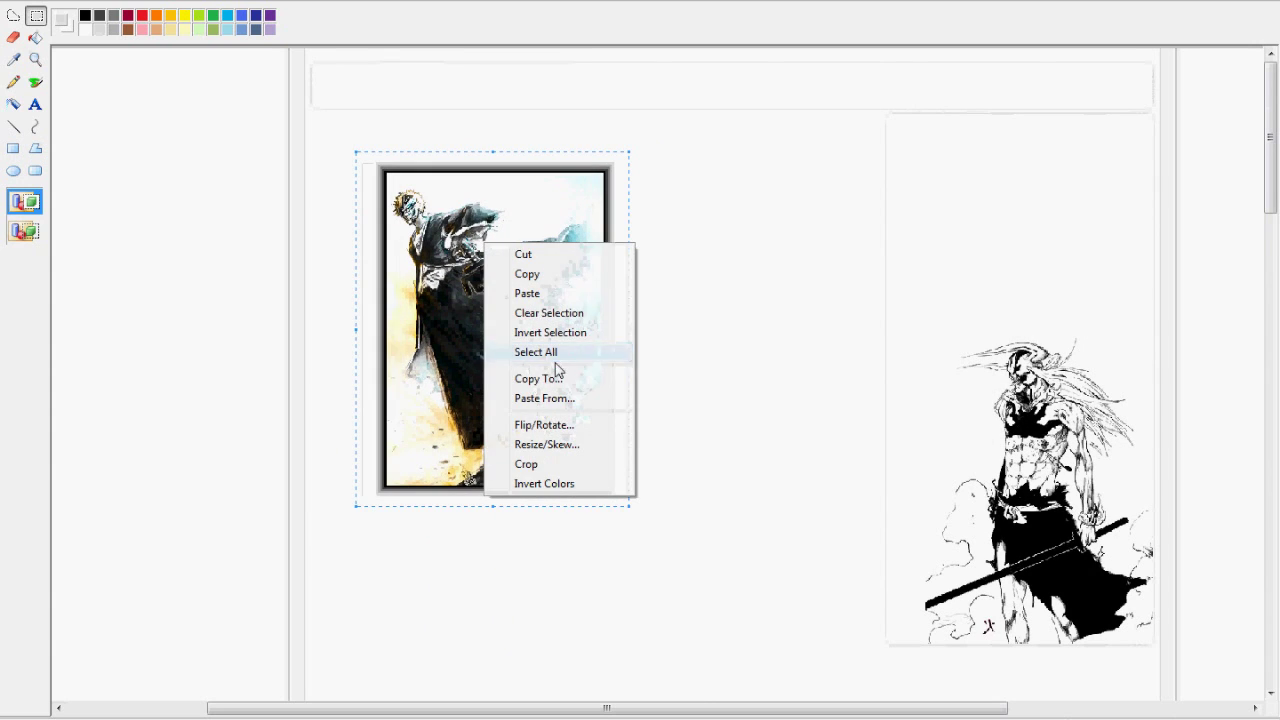
pyautogui.click(546, 444)
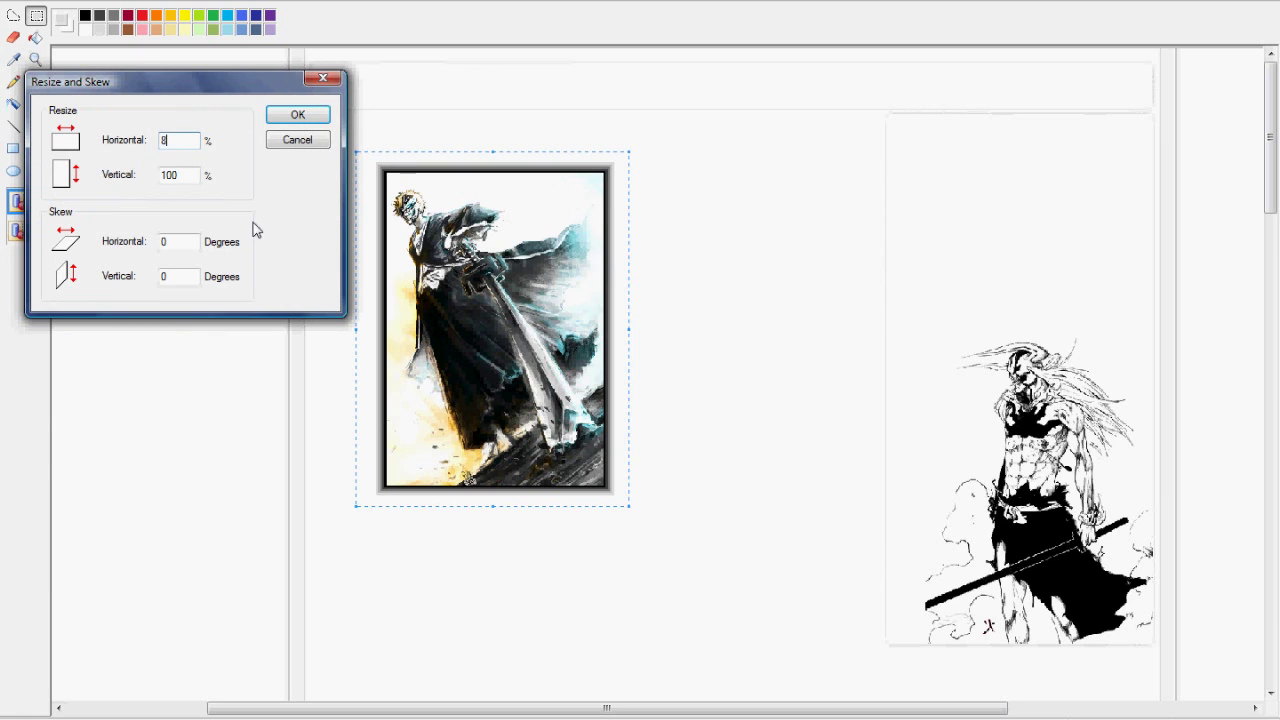
pyautogui.moveTo(170, 178); pyautogui.dragTo(77, 177)
pyautogui.click(288, 116)
pyautogui.moveTo(498, 258); pyautogui.dragTo(227, 183)
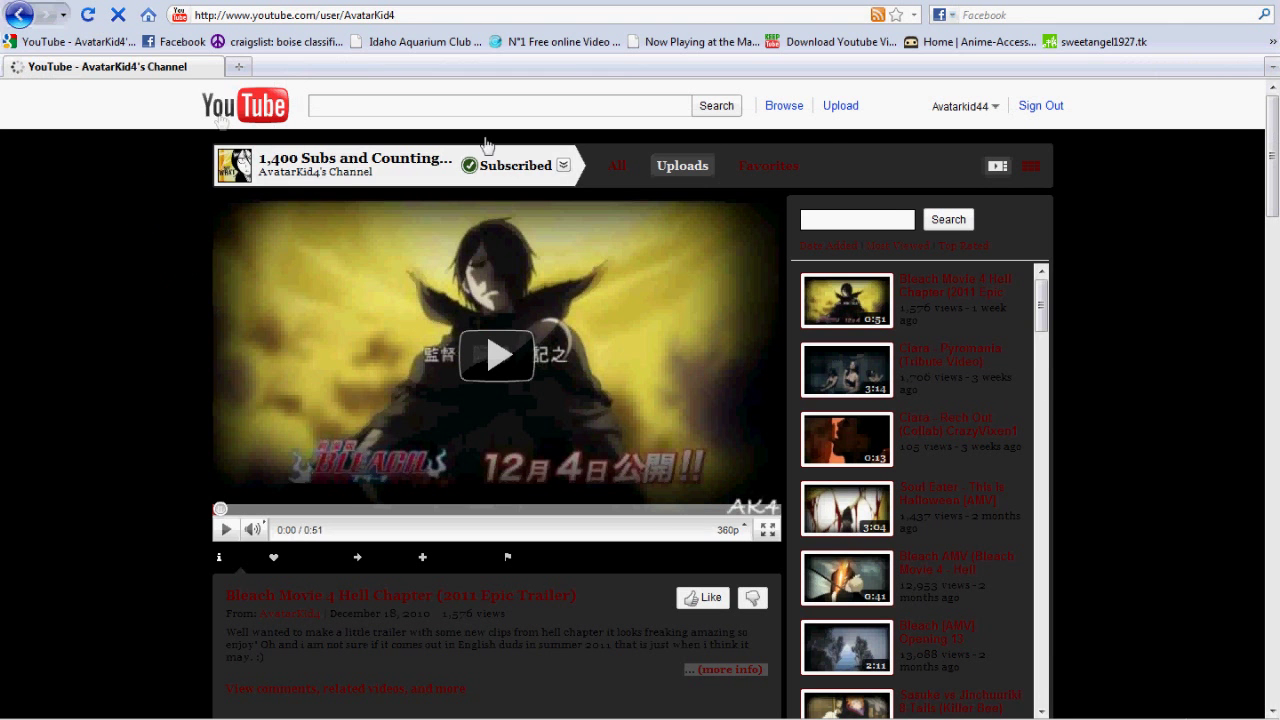
# Step: Go to My Channel from the account menu and scroll down the page
pyautogui.click(945, 106)
pyautogui.click(876, 131)
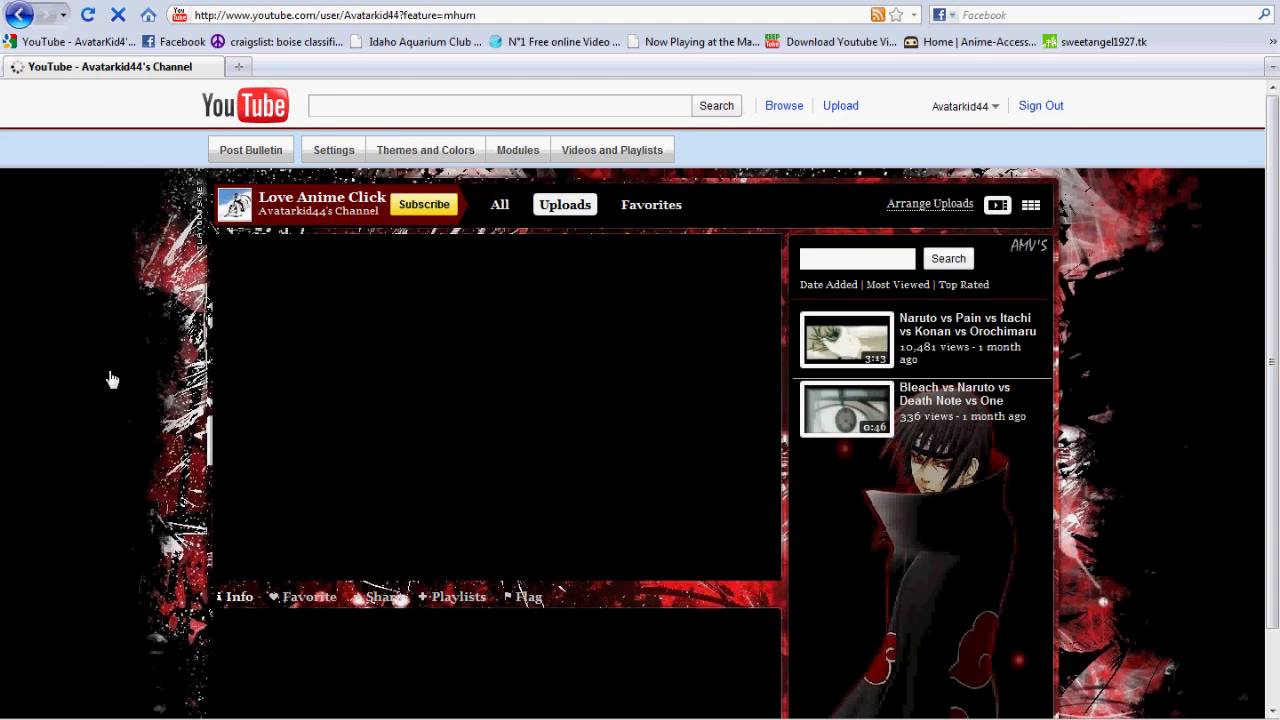
pyautogui.scroll(-2, 183, 286)
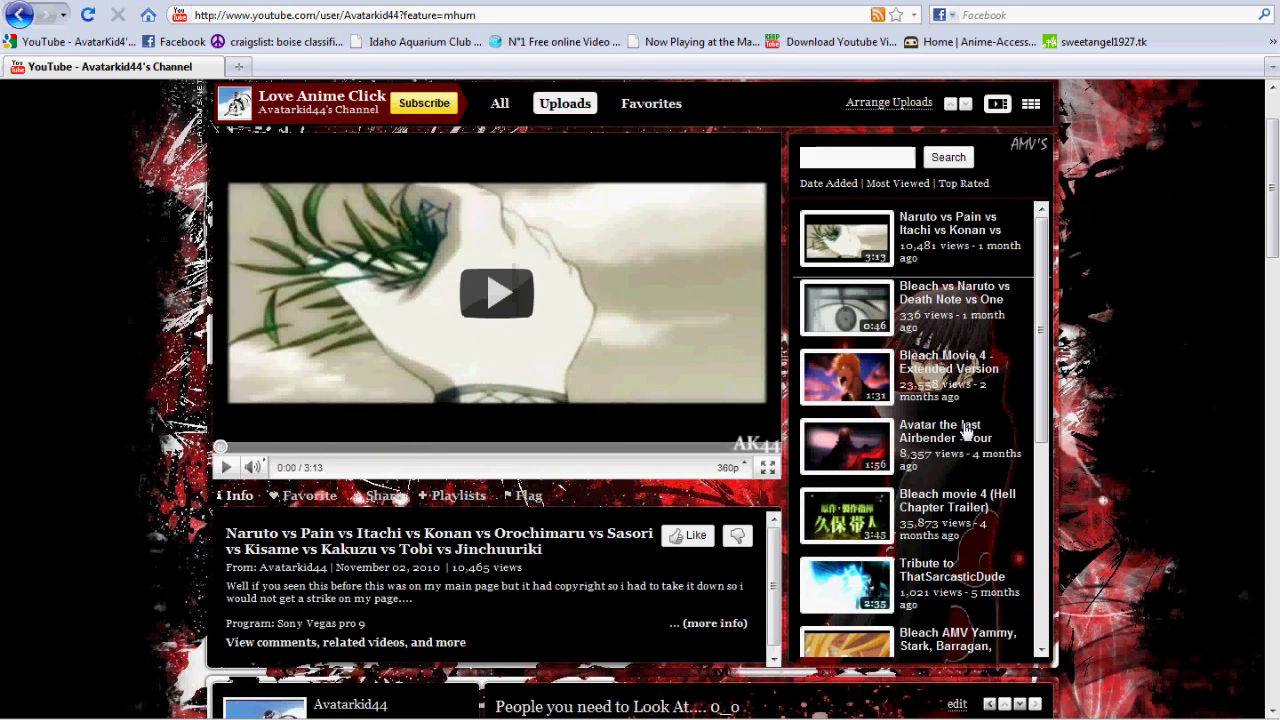
pyautogui.scroll(-2, 1078, 373)
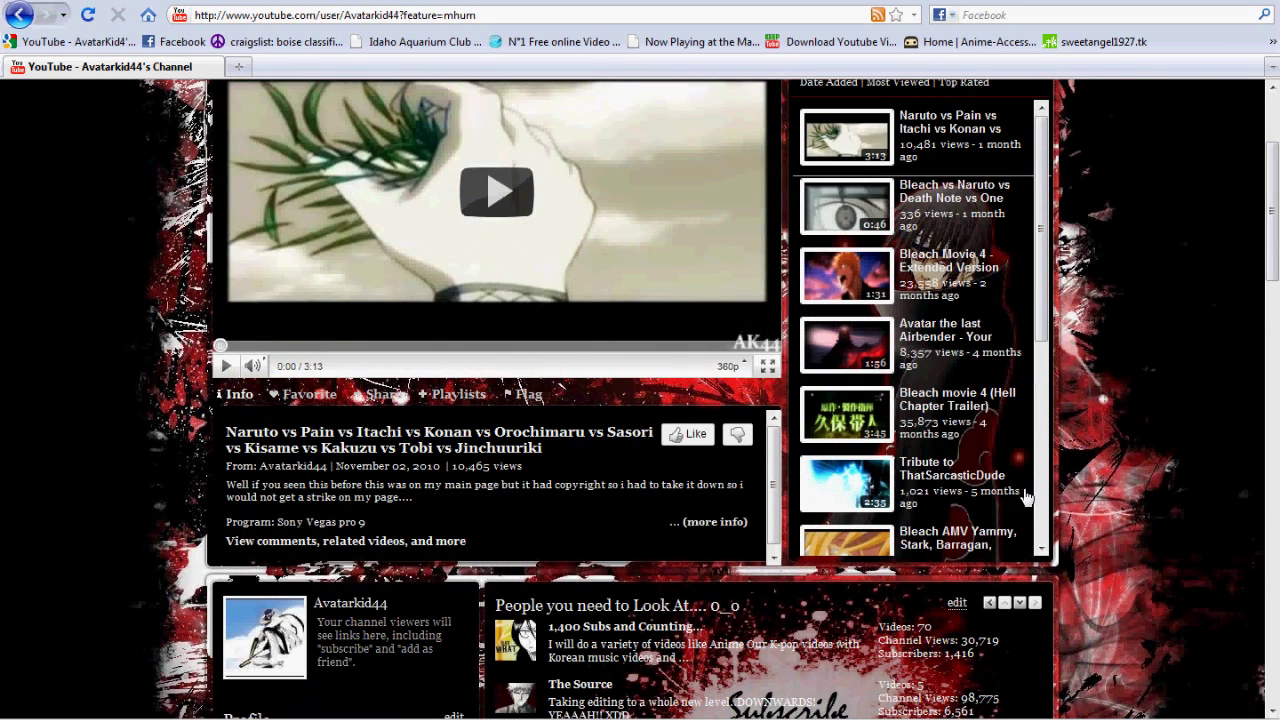
pyautogui.scroll(-1, 560, 488)
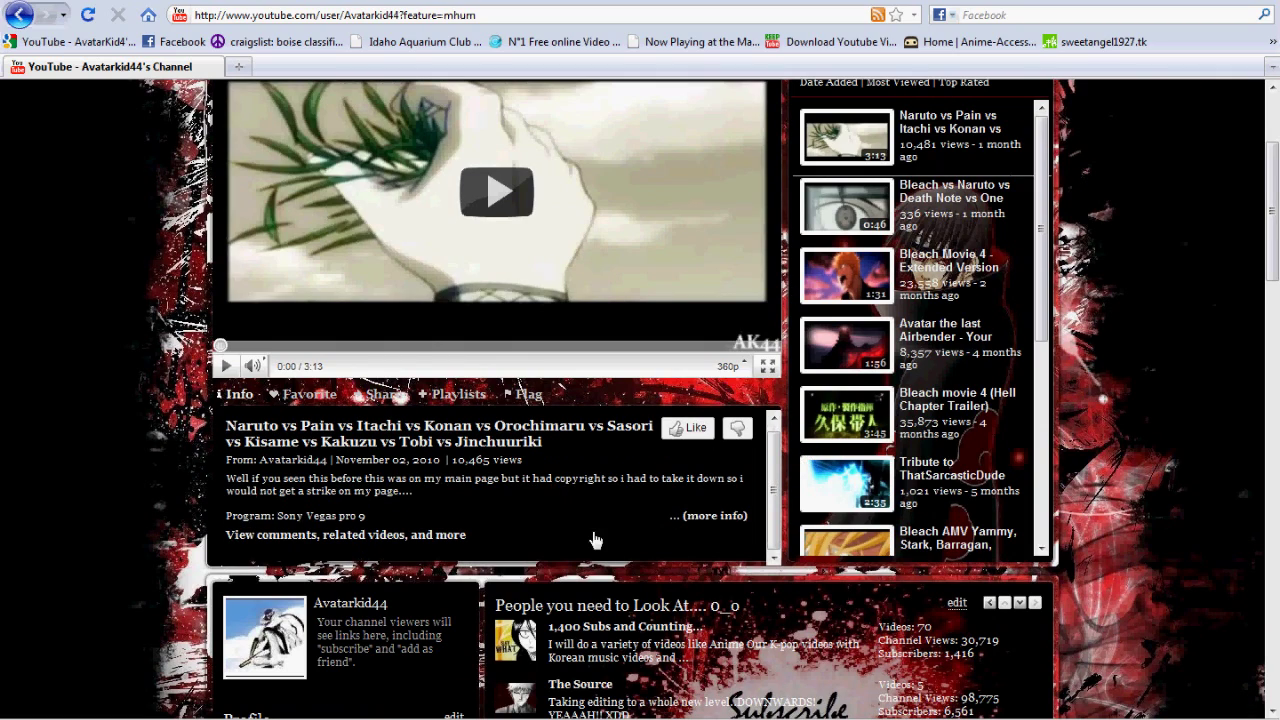
pyautogui.scroll(-5, 760, 614)
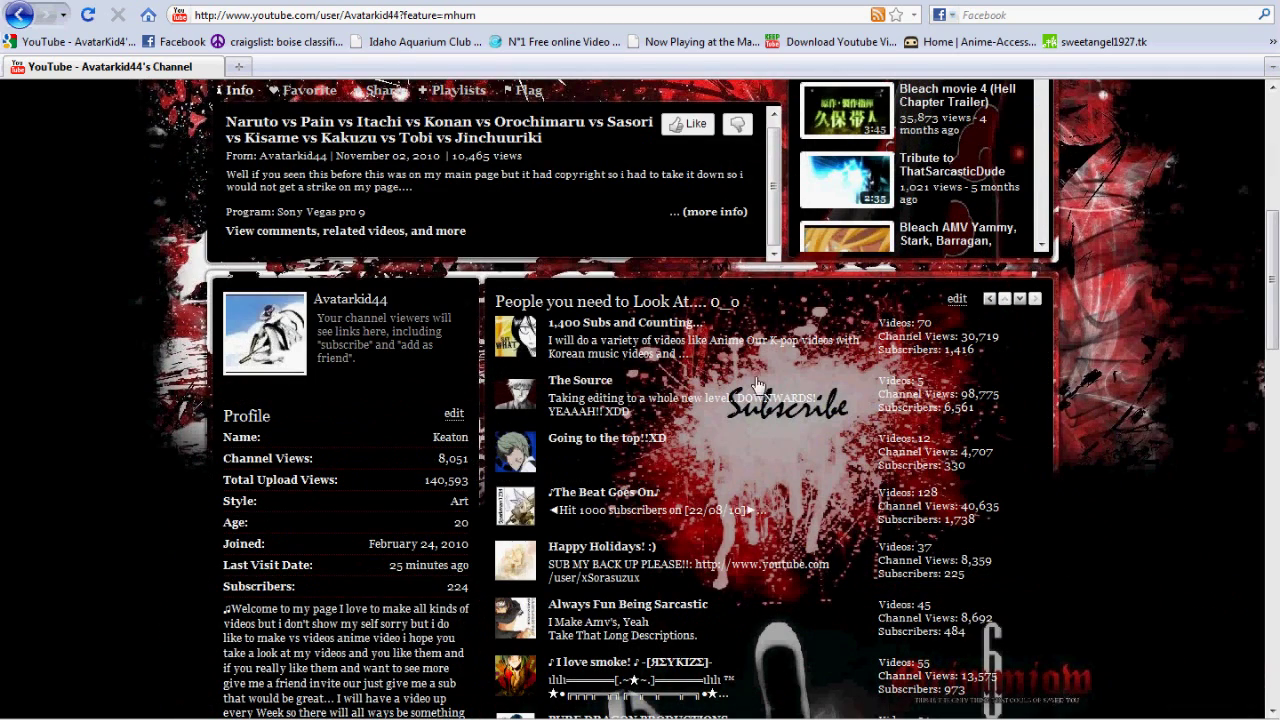
pyautogui.scroll(-2, 748, 489)
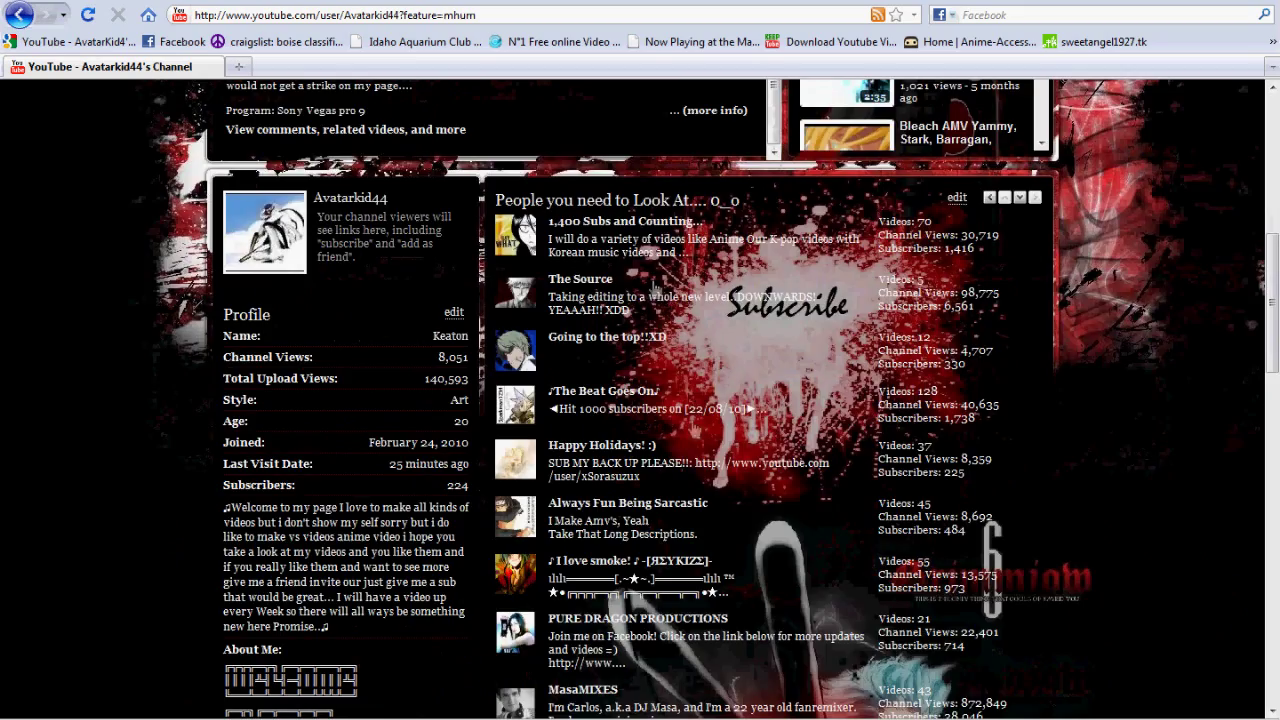
pyautogui.scroll(-8, 734, 429)
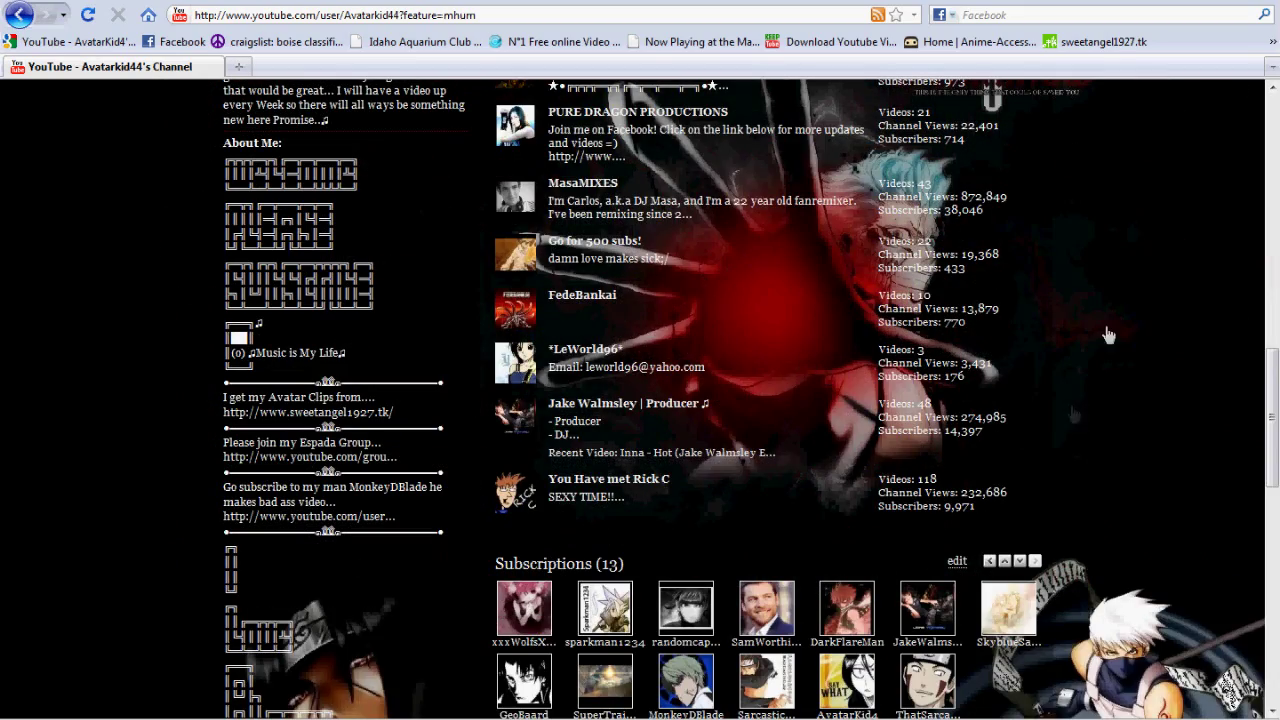
pyautogui.scroll(-5, 1108, 335)
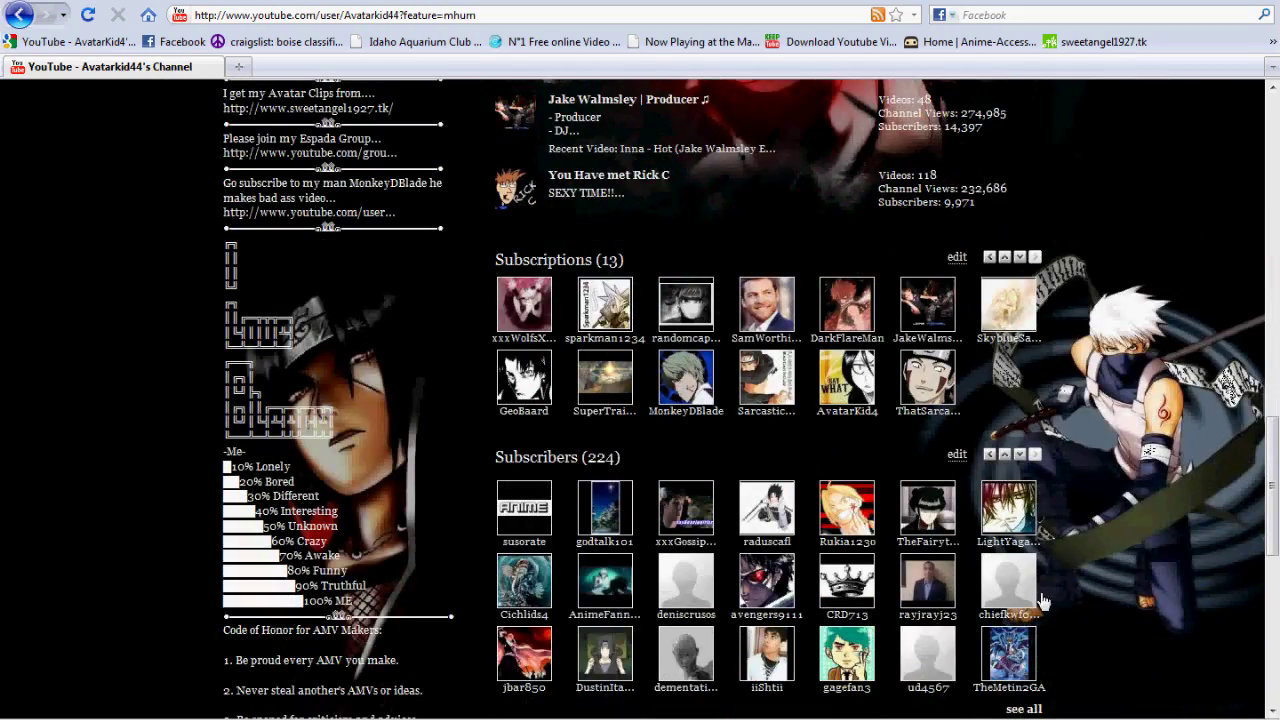
pyautogui.scroll(-12, 1040, 600)
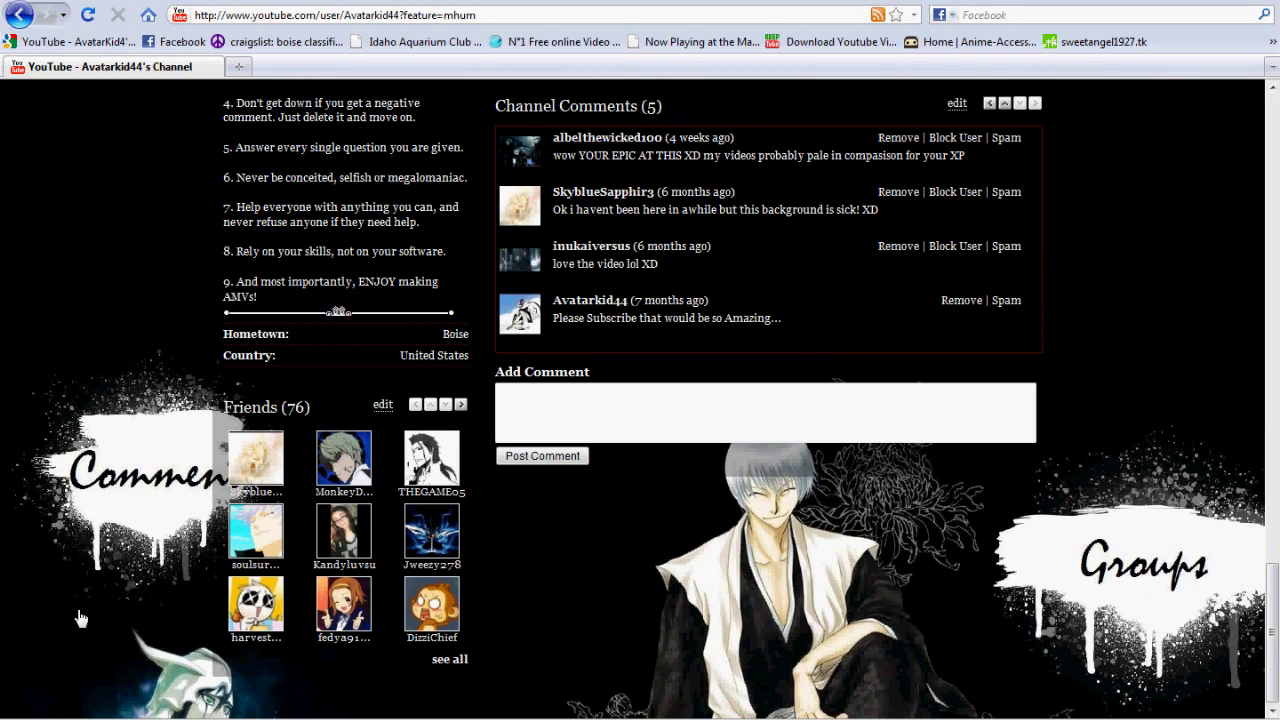
# Step: Scroll back to the top and open the channel's Themes and Colors settings
pyautogui.scroll(20, 330, 521)
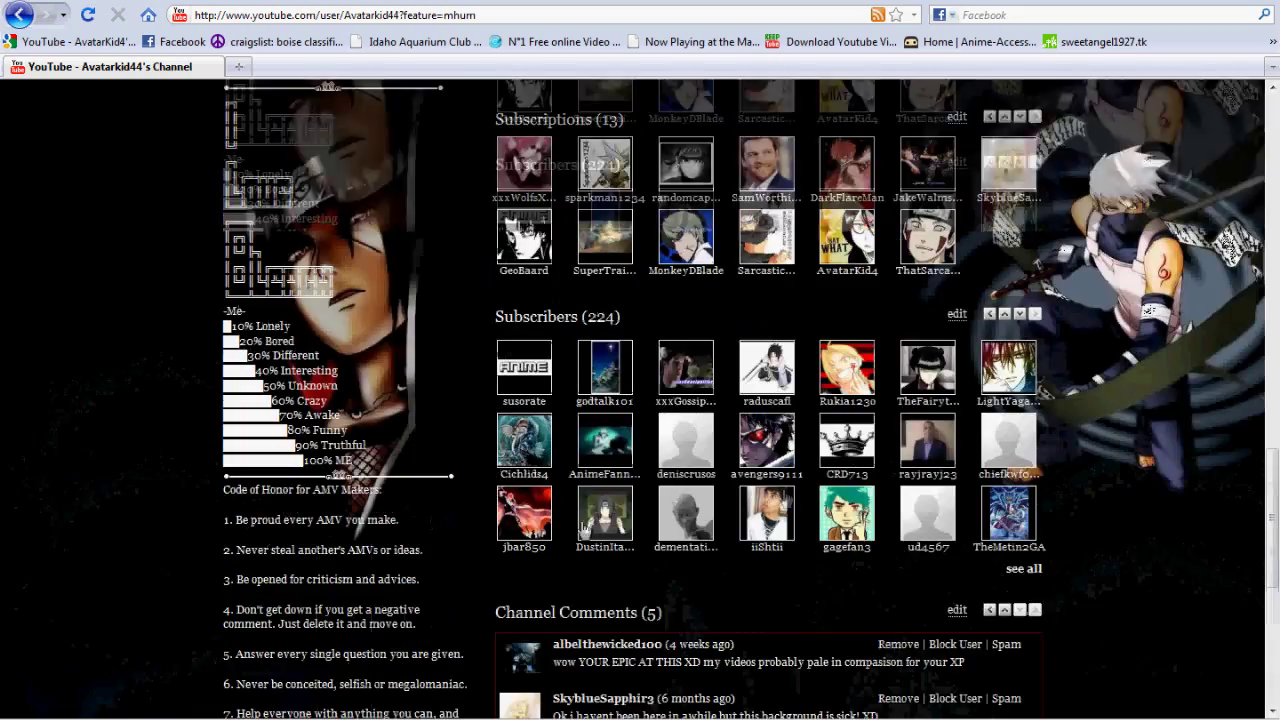
pyautogui.scroll(3, 330, 521)
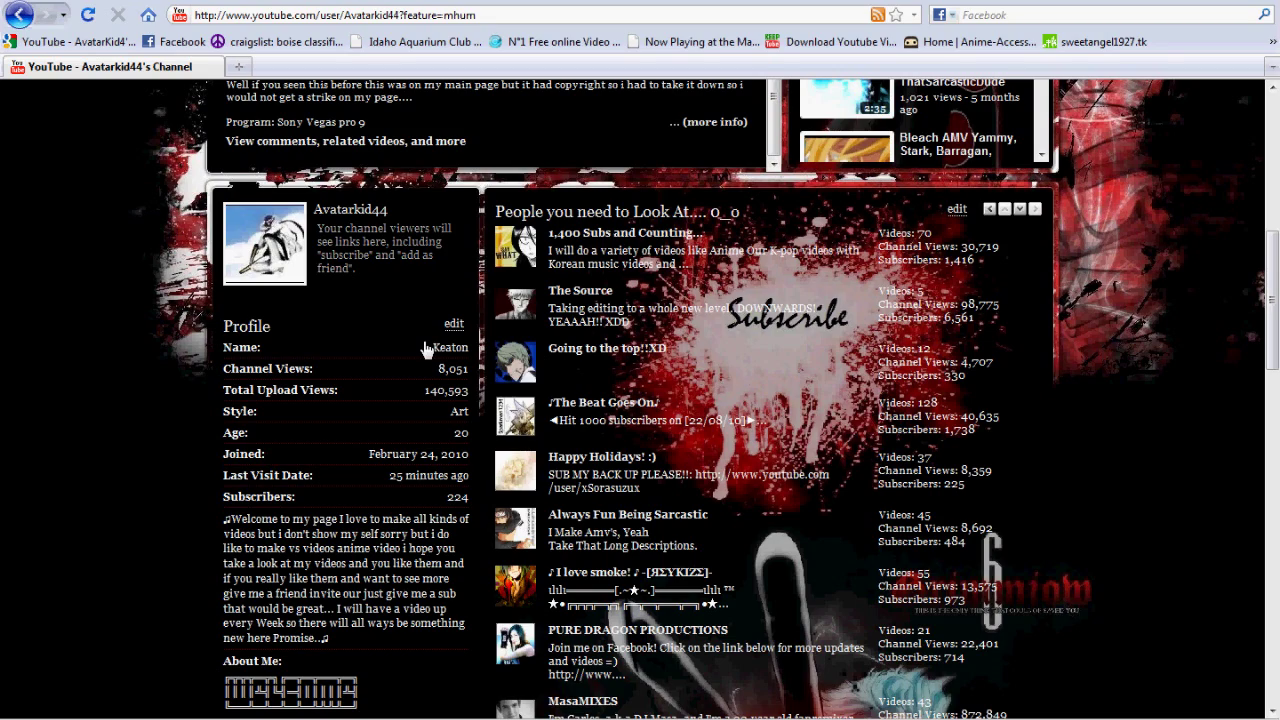
pyautogui.scroll(9, 425, 347)
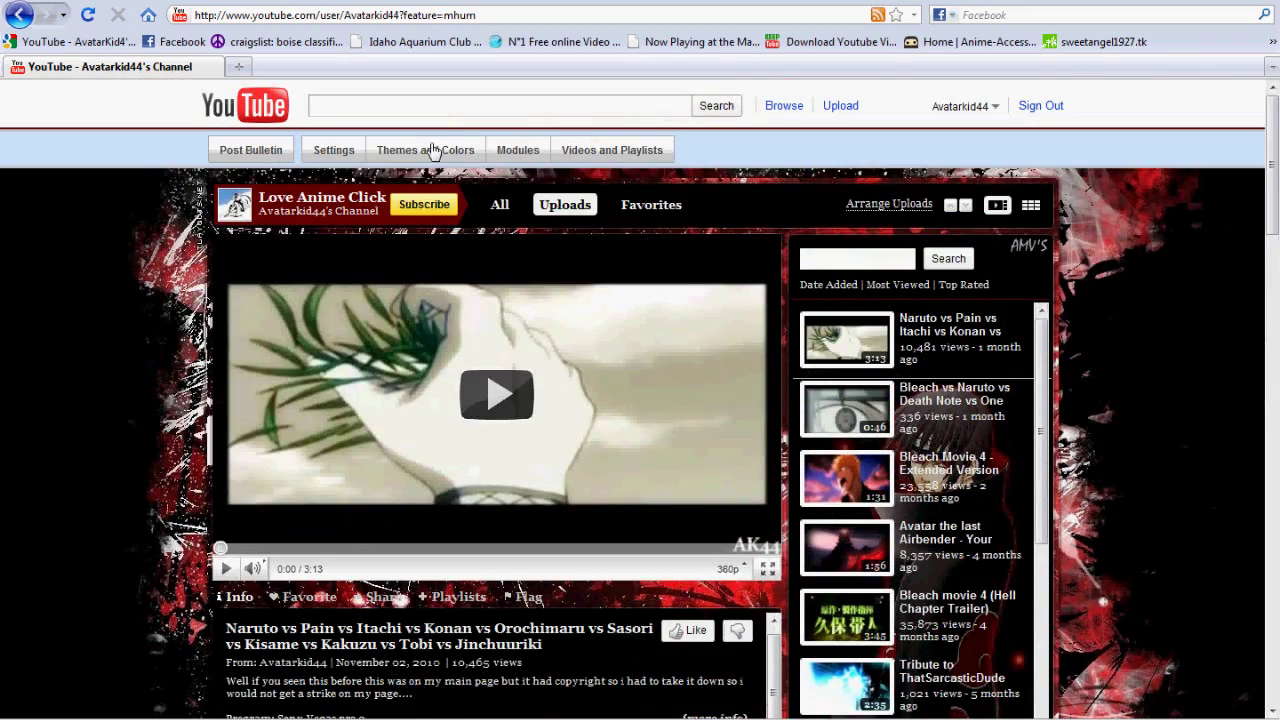
pyautogui.click(433, 150)
# Step: Show advanced theme options, delete the current background and browse to StyleCampaign-retro
pyautogui.click(437, 367)
pyautogui.scroll(-3, 442, 441)
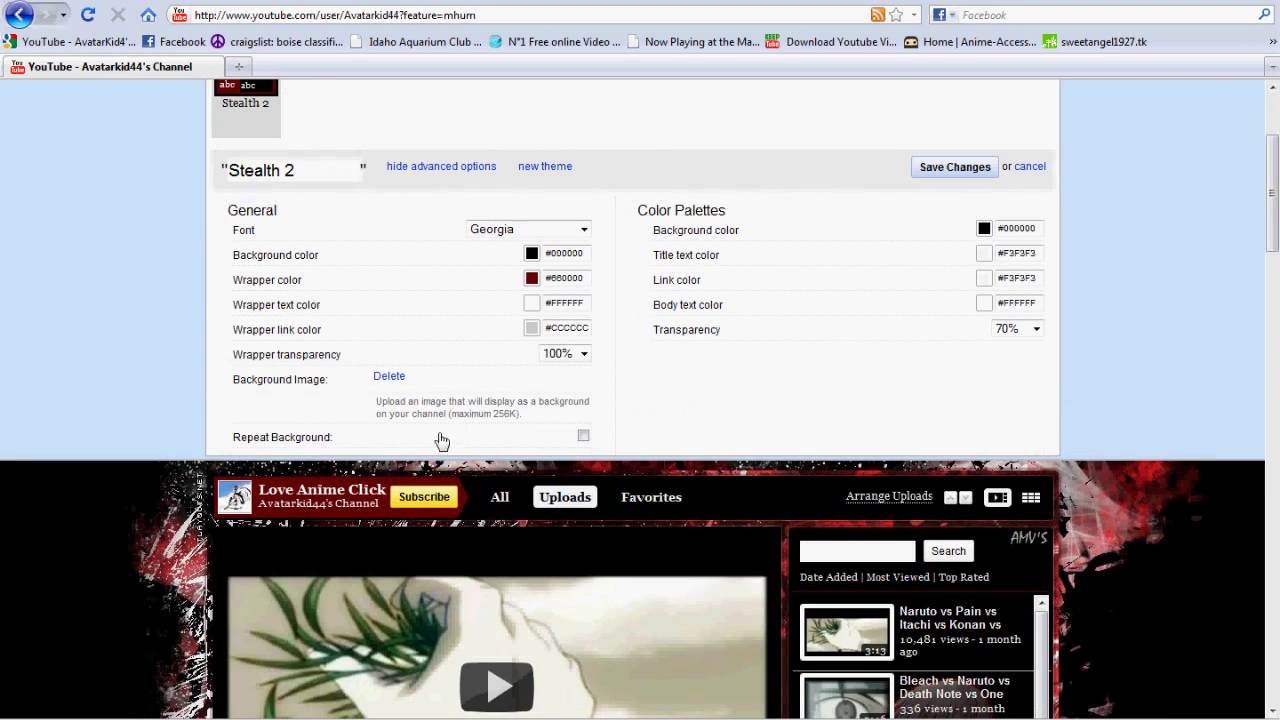
pyautogui.click(395, 378)
pyautogui.click(491, 379)
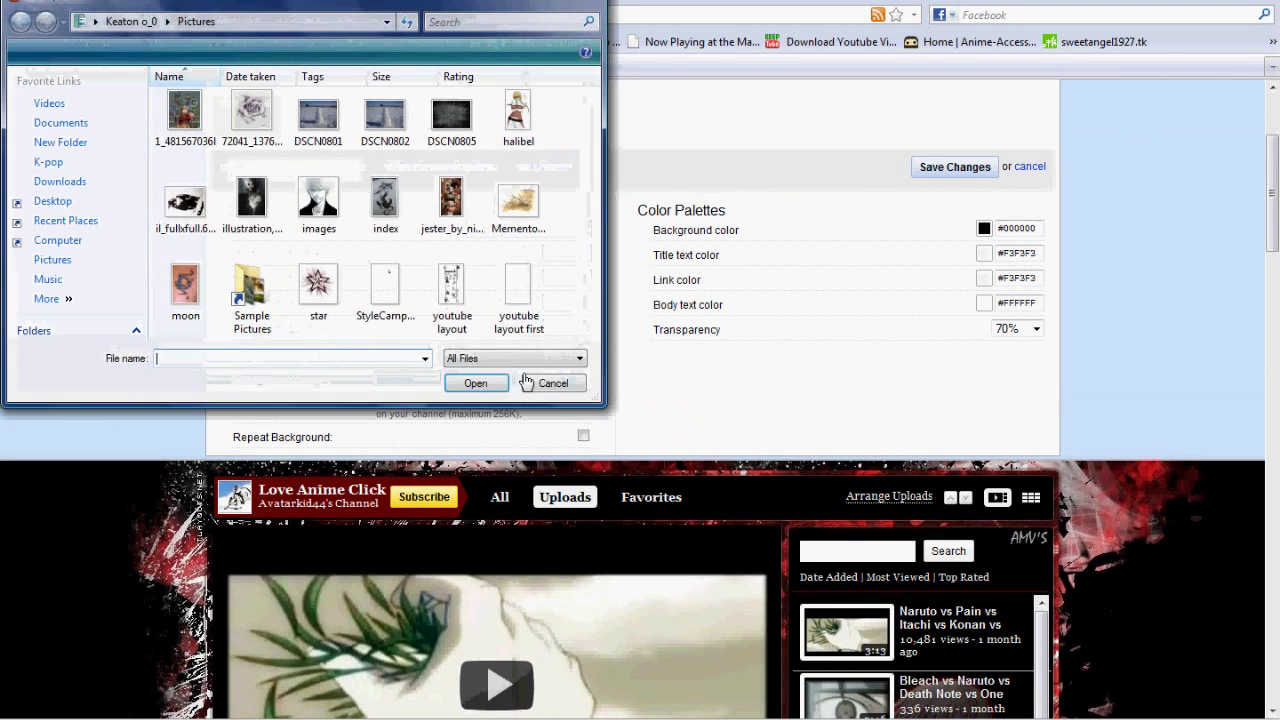
pyautogui.click(396, 297)
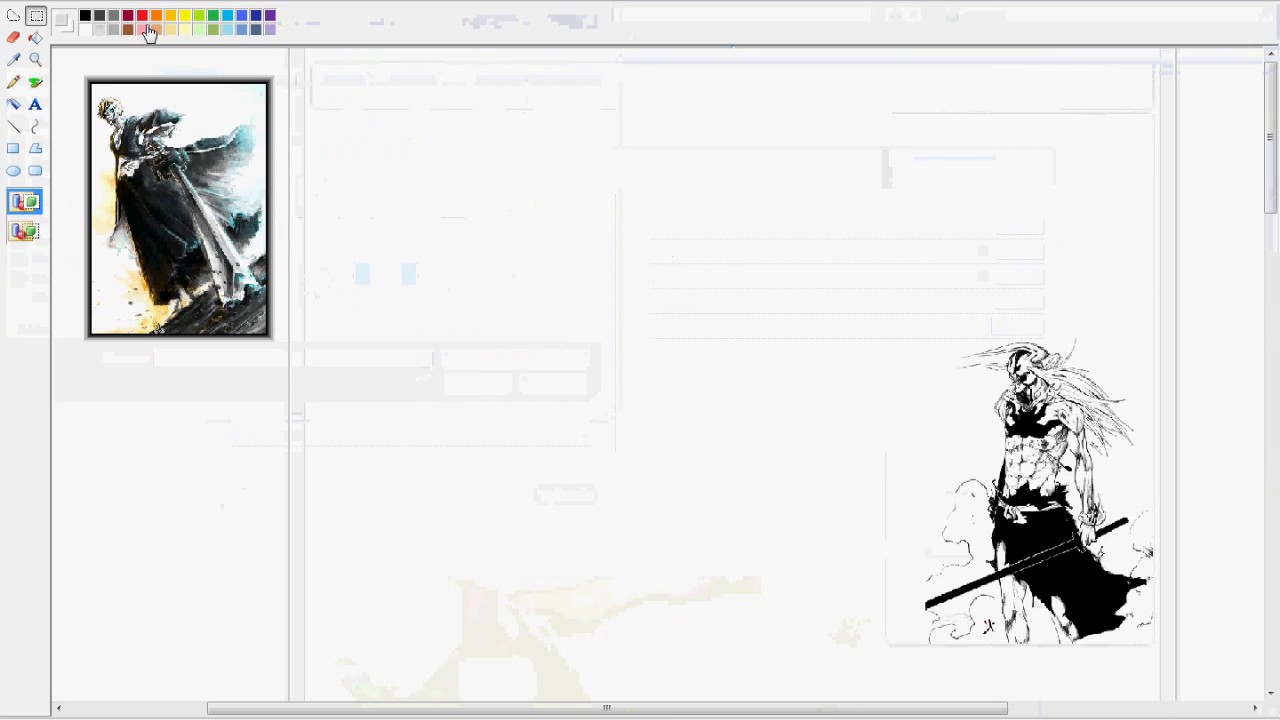
# Step: Save the Paint artwork as StyleCampaign-retro.jpg, replacing the old file, and upload it
pyautogui.click(30, 4)
pyautogui.click(57, 69)
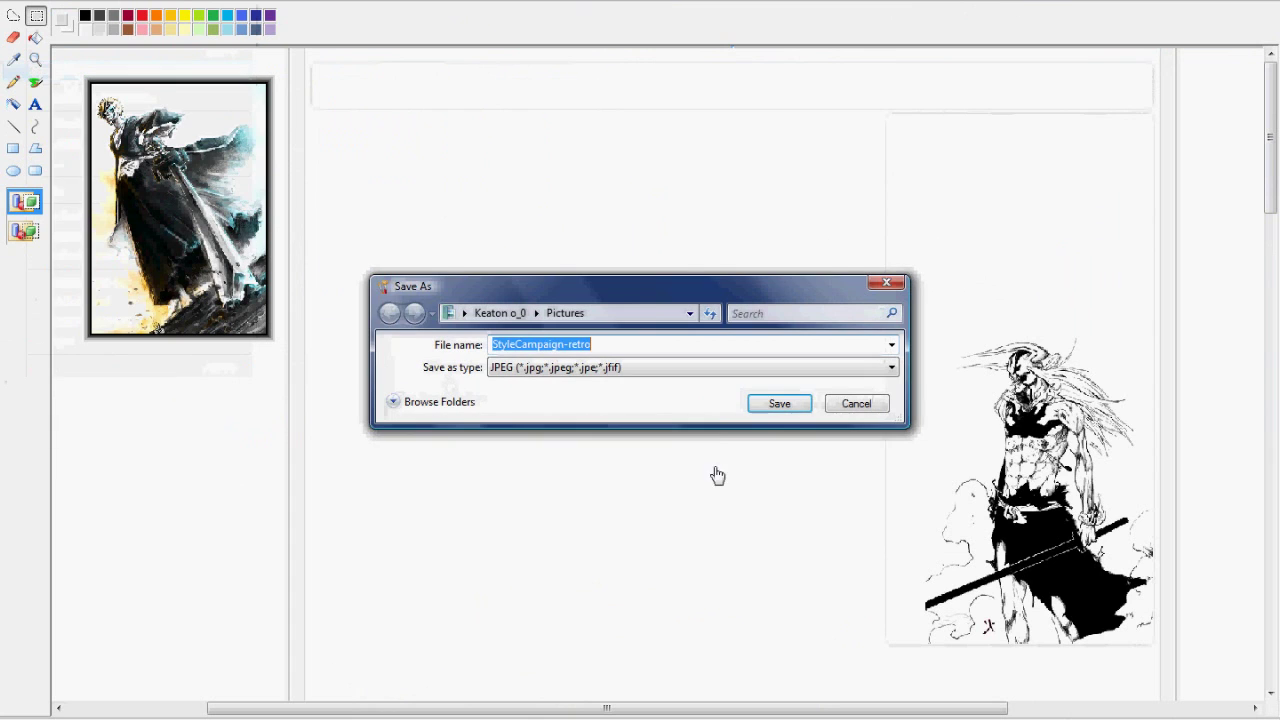
pyautogui.click(779, 405)
pyautogui.click(690, 364)
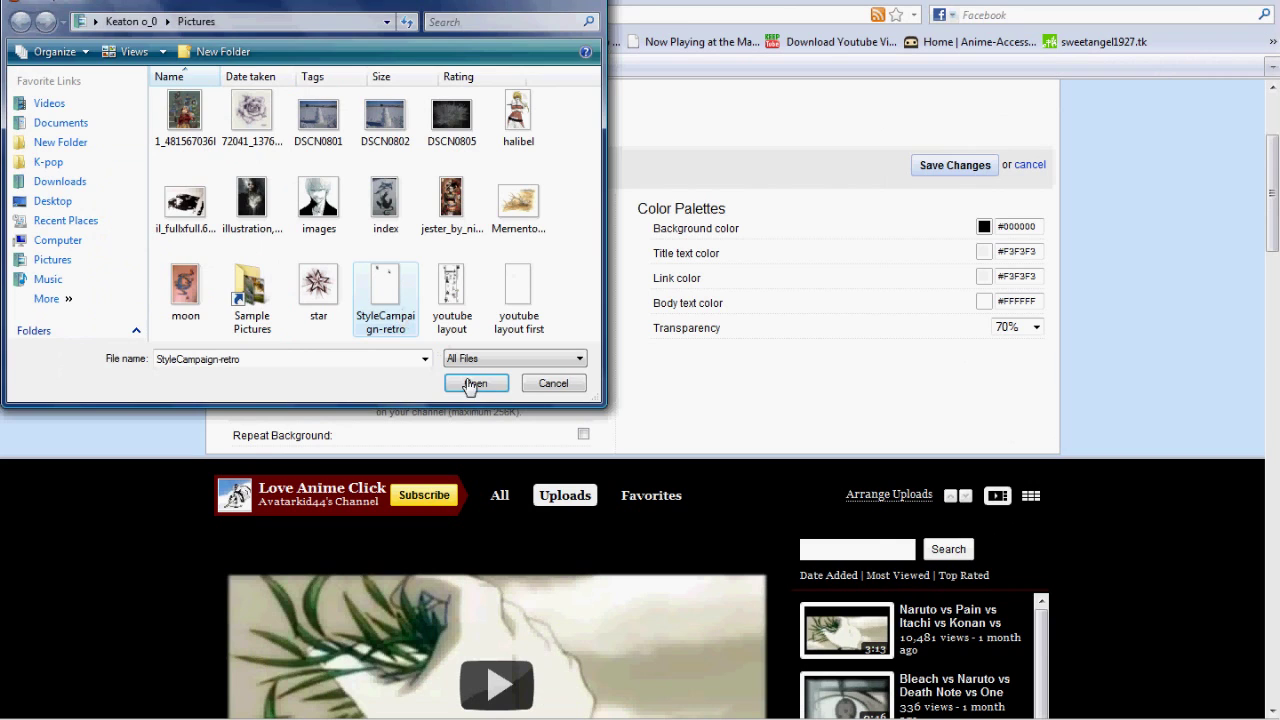
pyautogui.click(474, 386)
pyautogui.scroll(-3, 803, 366)
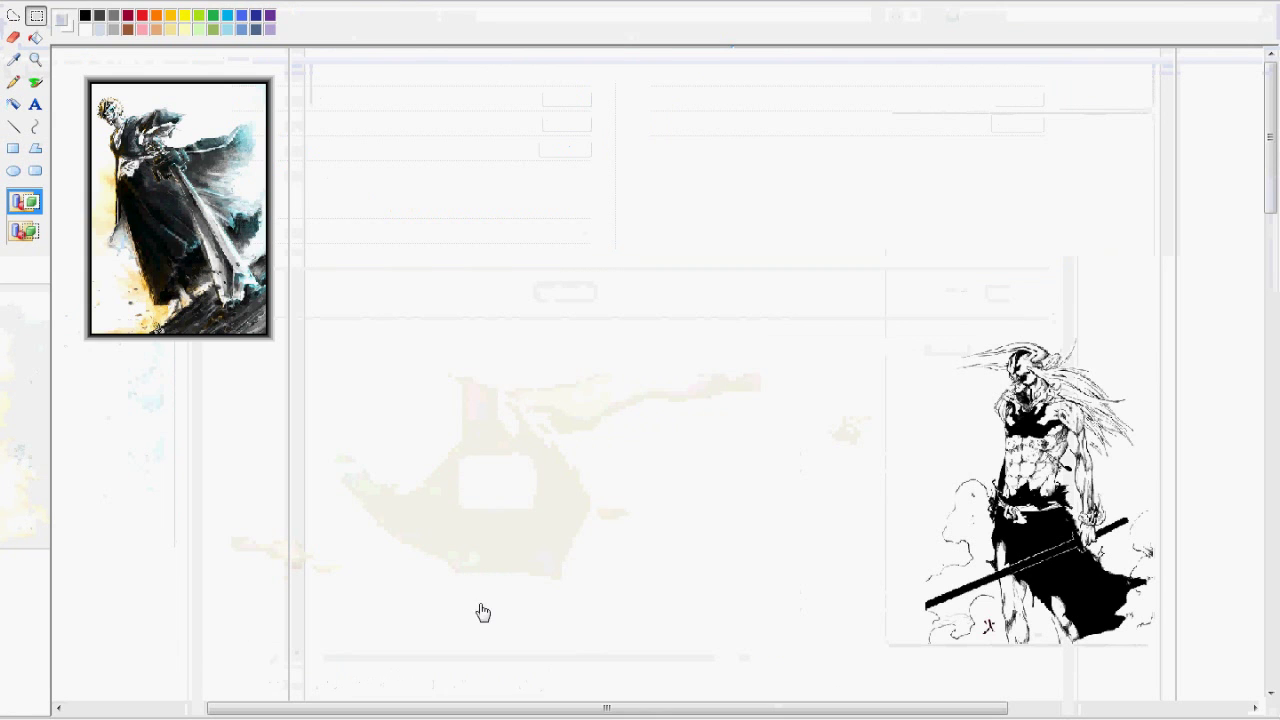
pyautogui.rightClick(523, 401)
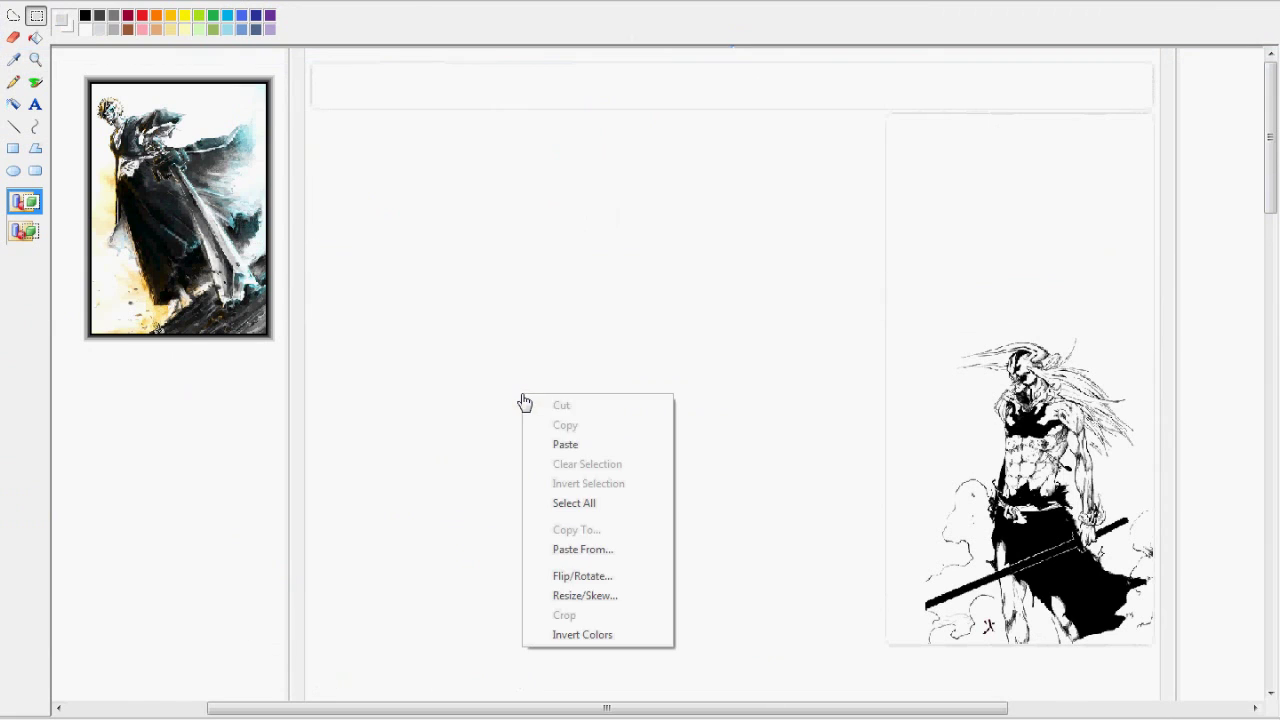
# Step: Paste the copied artwork, shrink it to 30% and position it near the canvas centre
pyautogui.click(553, 449)
pyautogui.rightClick(360, 275)
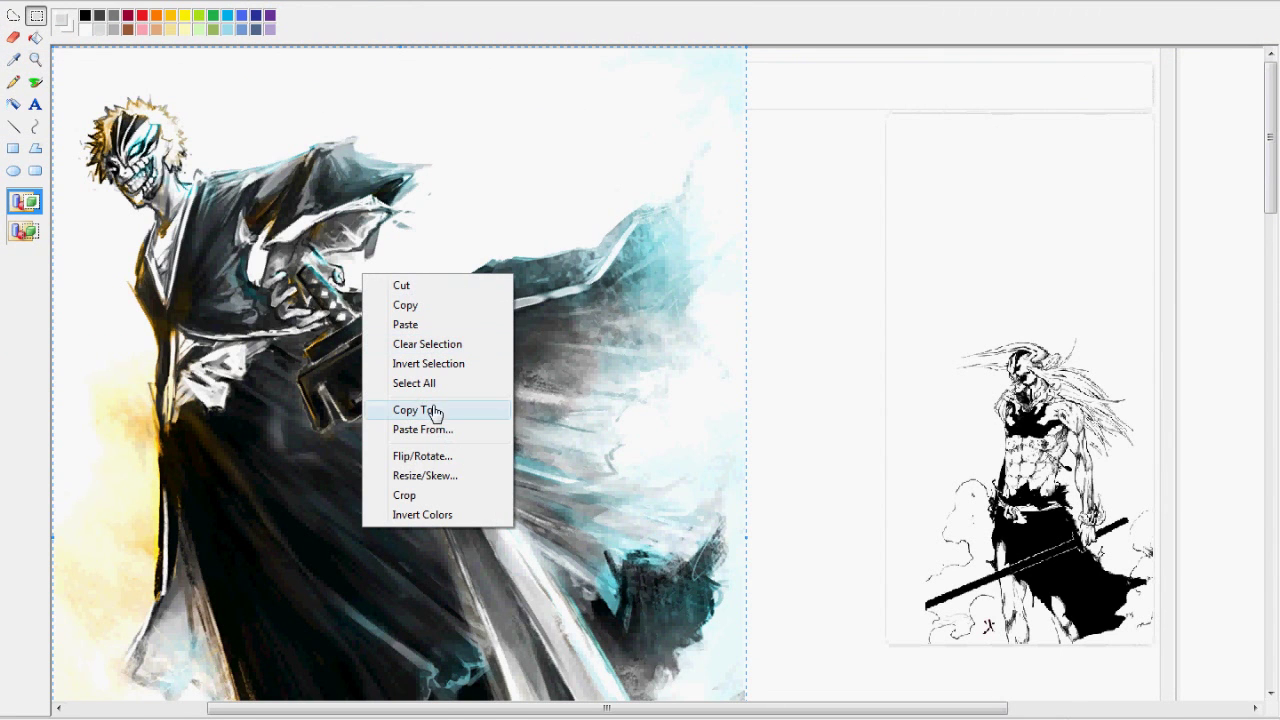
pyautogui.click(425, 476)
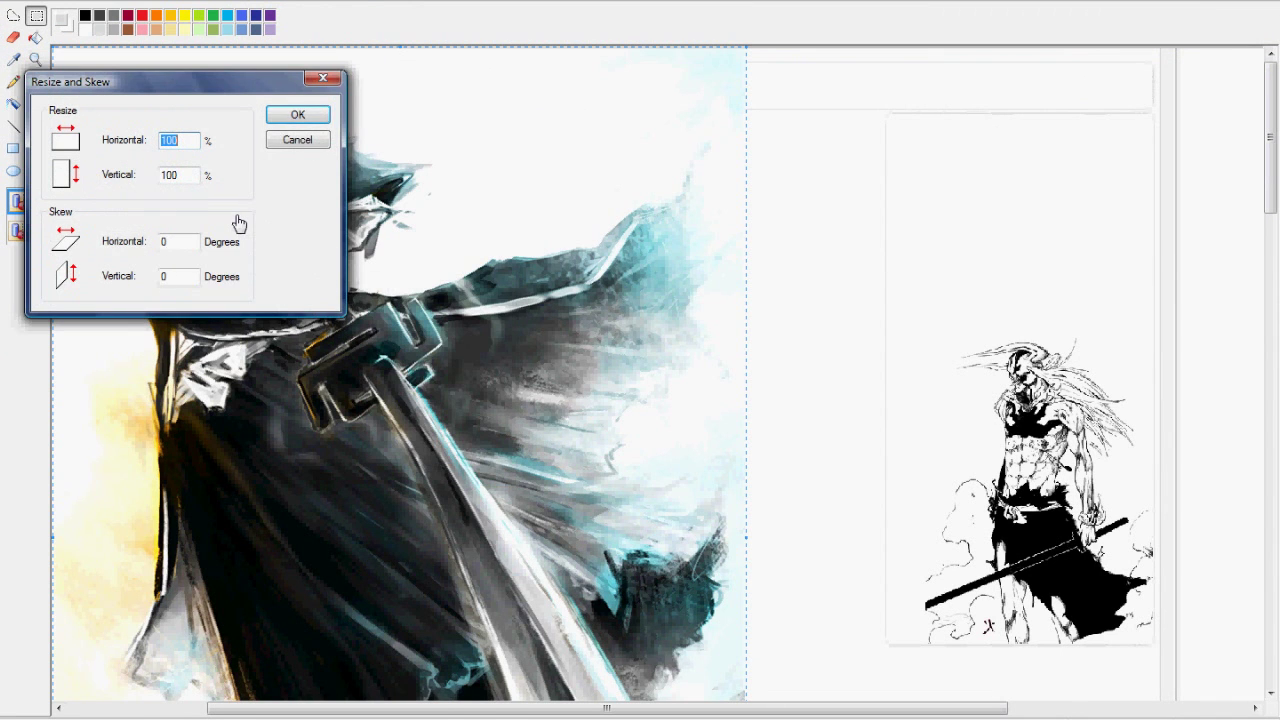
pyautogui.press('Tab')
pyautogui.click(297, 114)
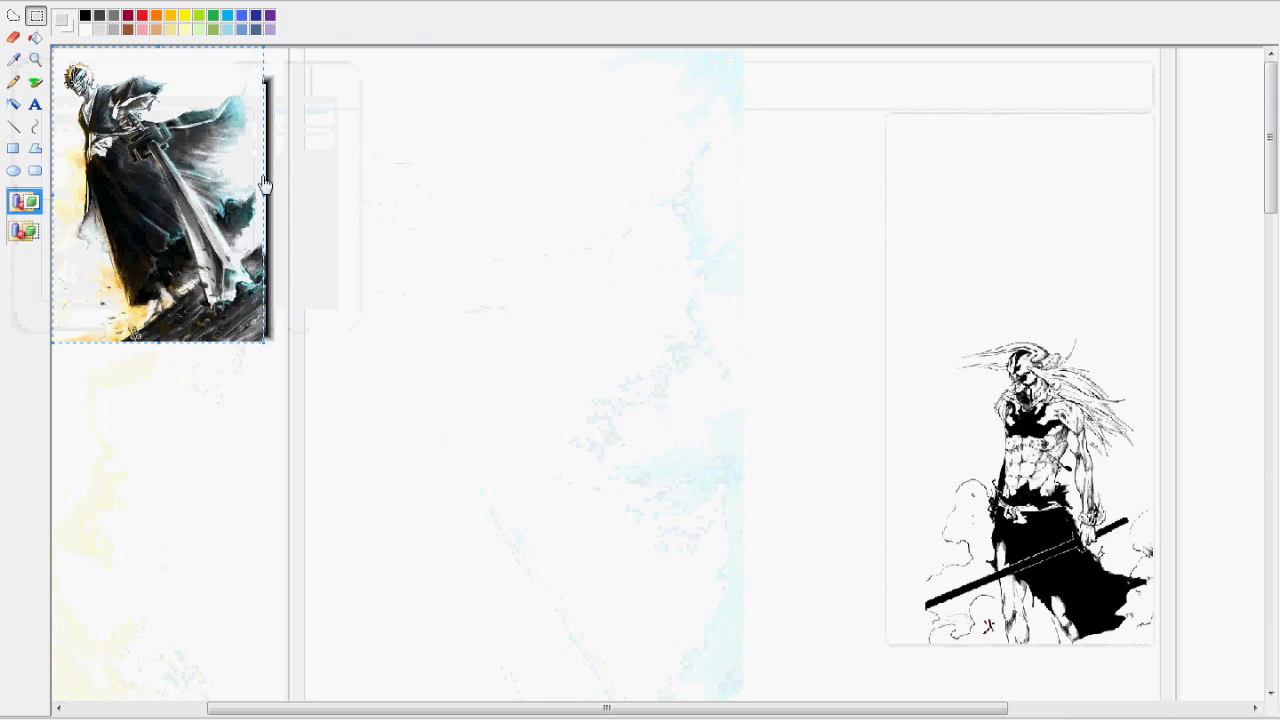
pyautogui.moveTo(228, 182); pyautogui.dragTo(512, 286)
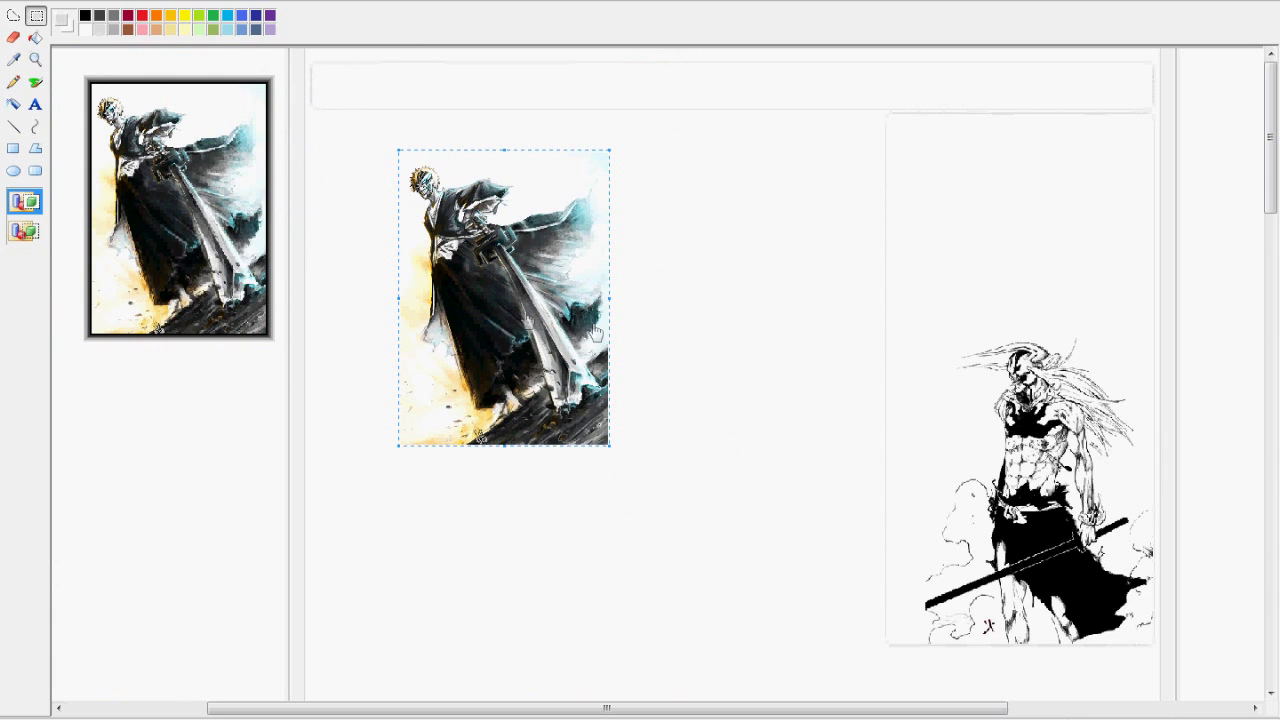
pyautogui.moveTo(528, 323); pyautogui.dragTo(585, 453)
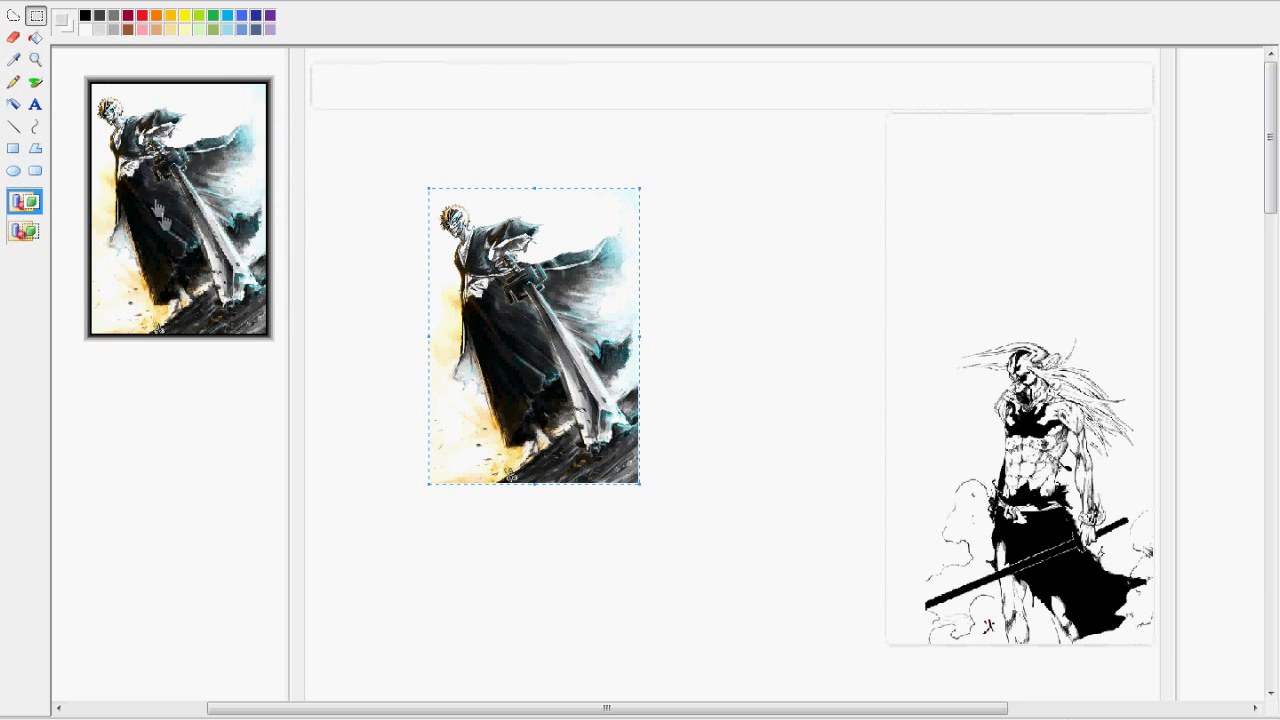
# Step: Cut the pasted character image off the canvas
pyautogui.moveTo(530, 375); pyautogui.dragTo(497, 330)
pyautogui.rightClick(497, 330)
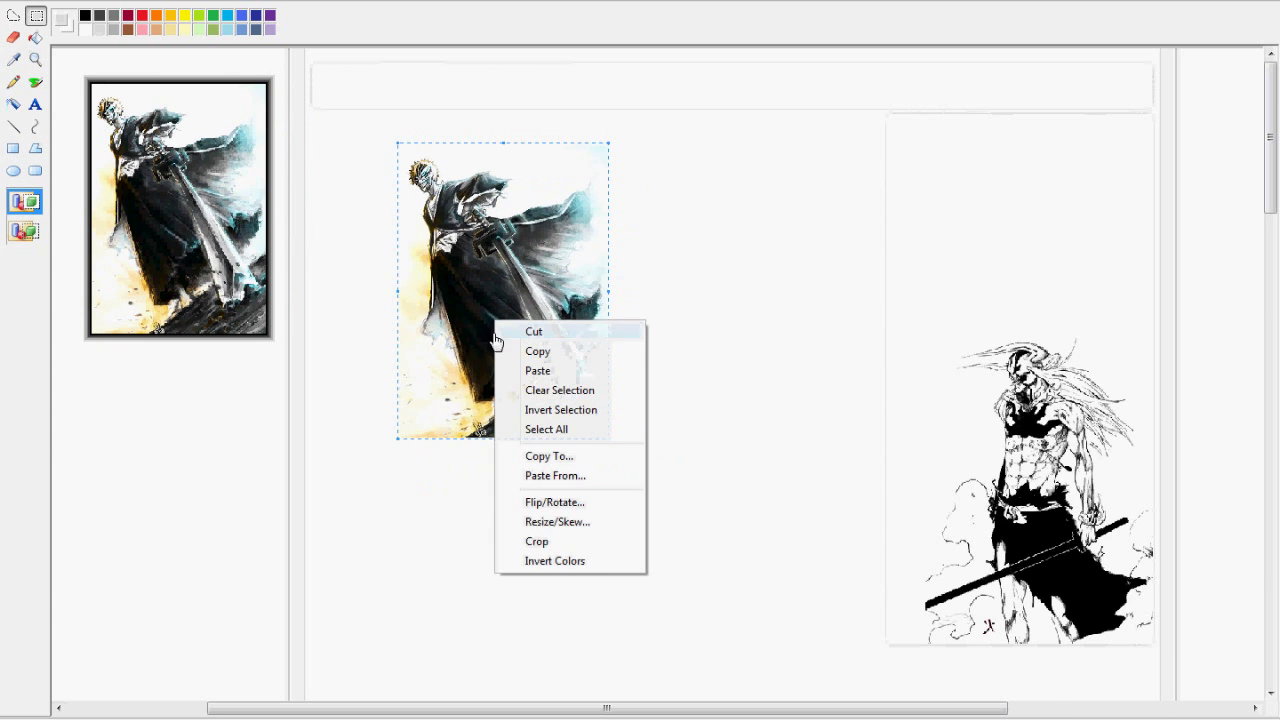
pyautogui.click(527, 334)
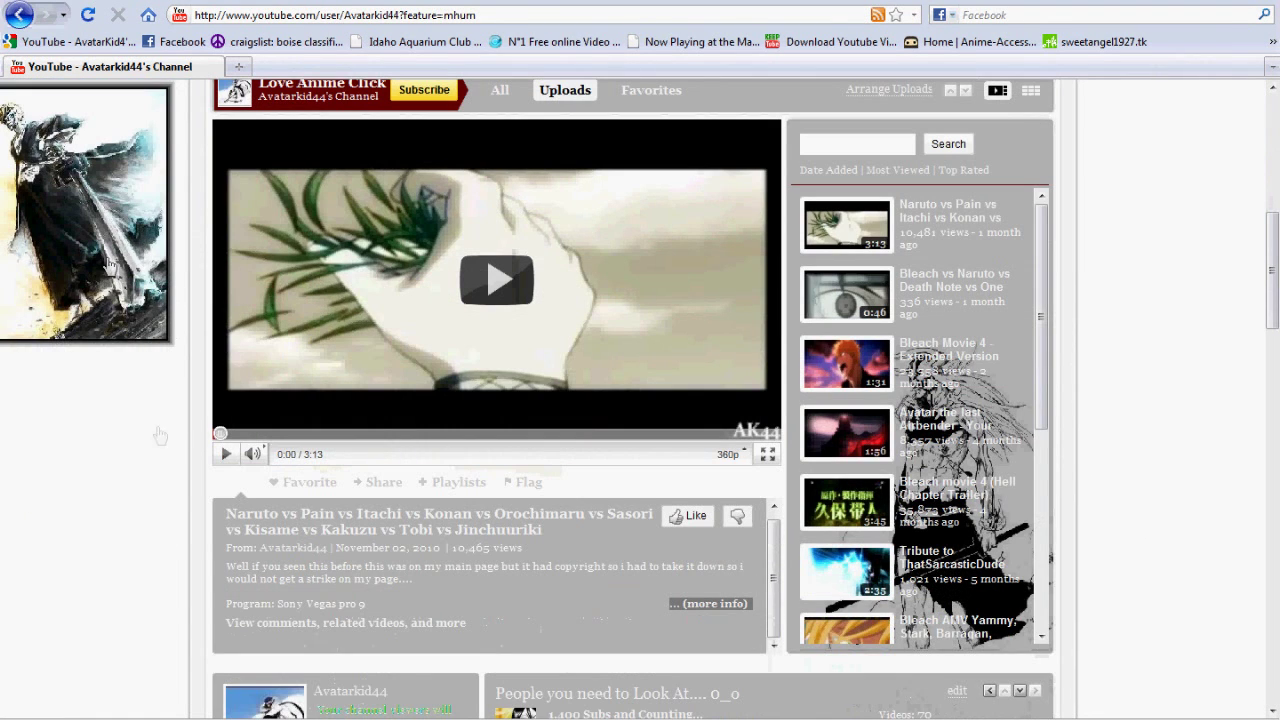
# Step: Scroll through the channel page and cancel the Themes and Colors panel without changes
pyautogui.scroll(2, 44, 256)
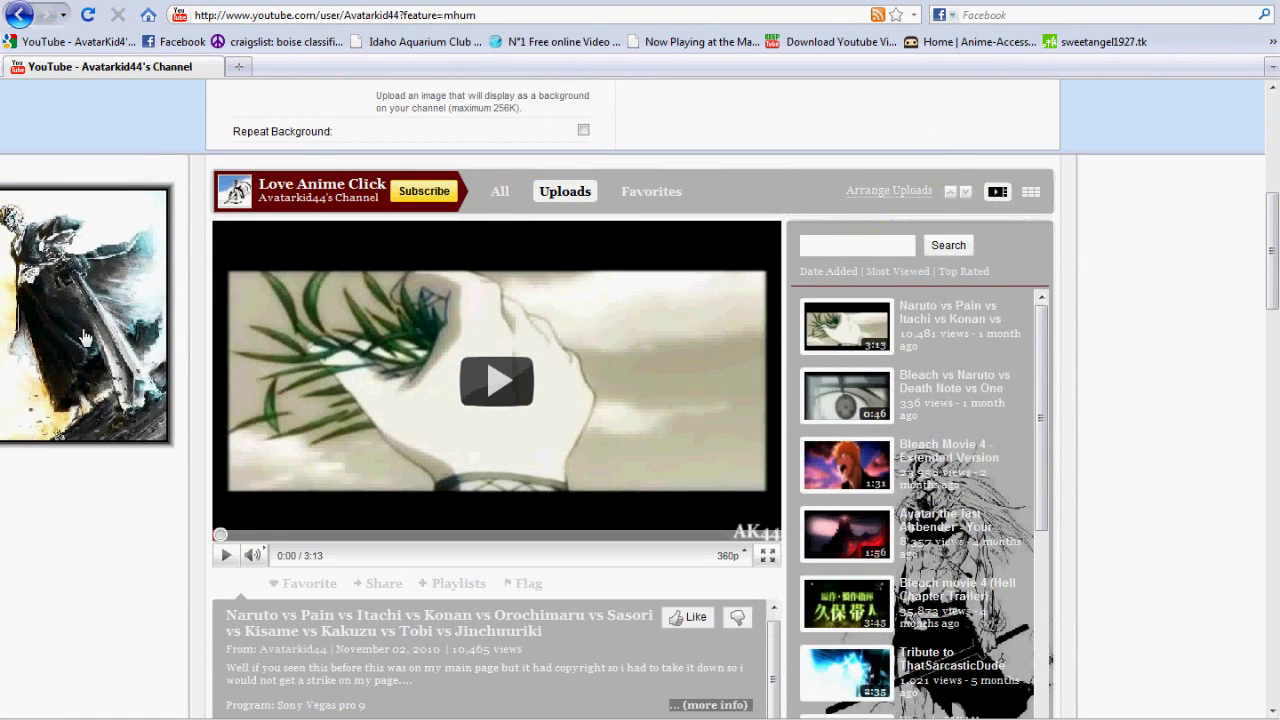
pyautogui.scroll(2, 85, 338)
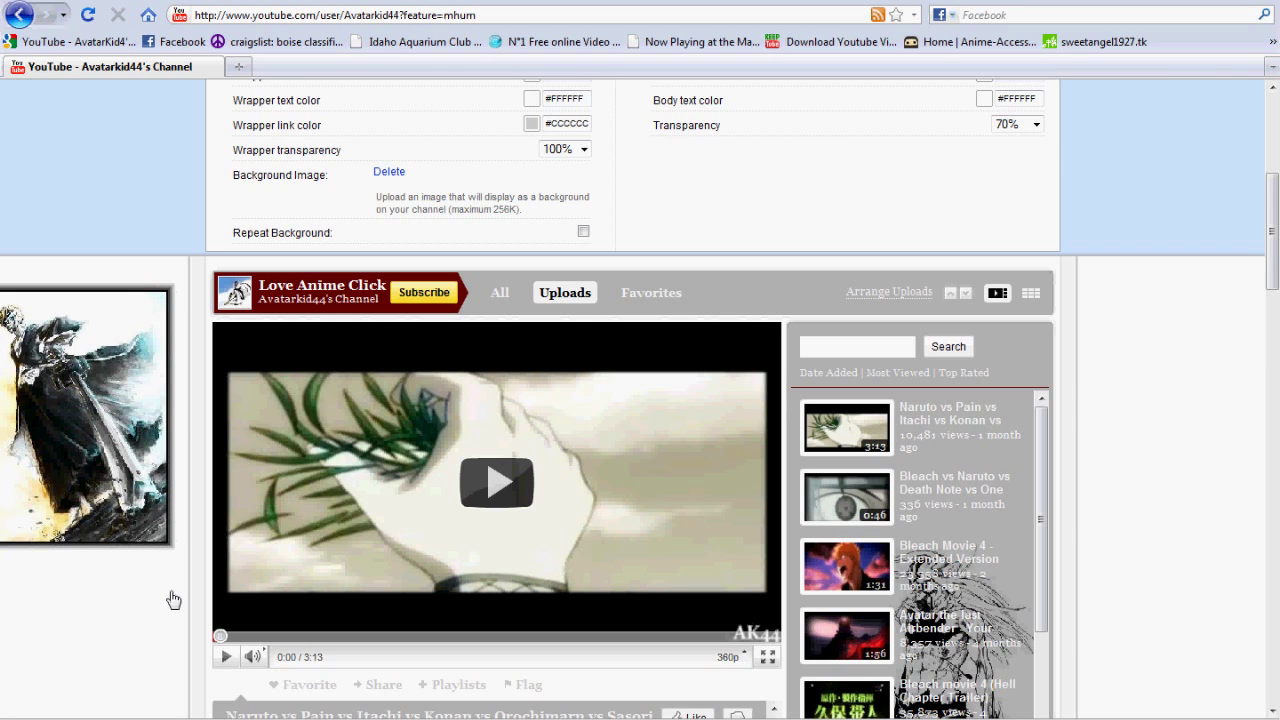
pyautogui.scroll(-10, 90, 535)
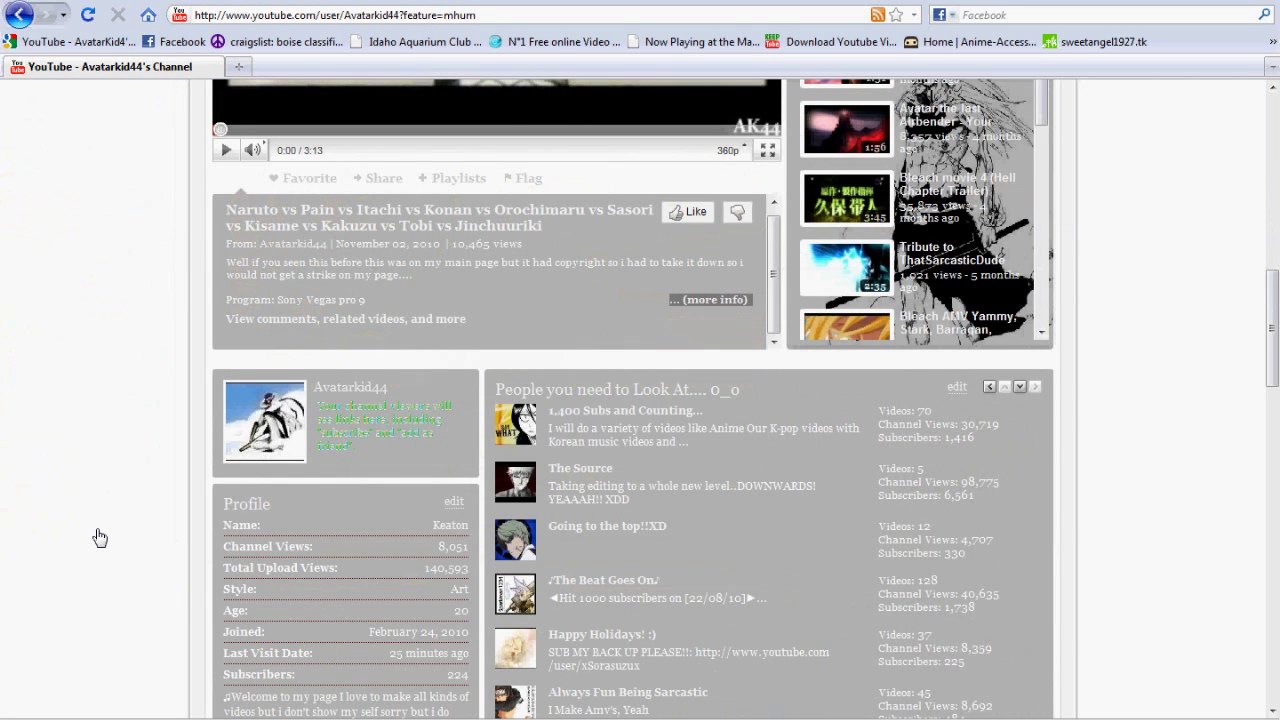
pyautogui.scroll(11, 100, 538)
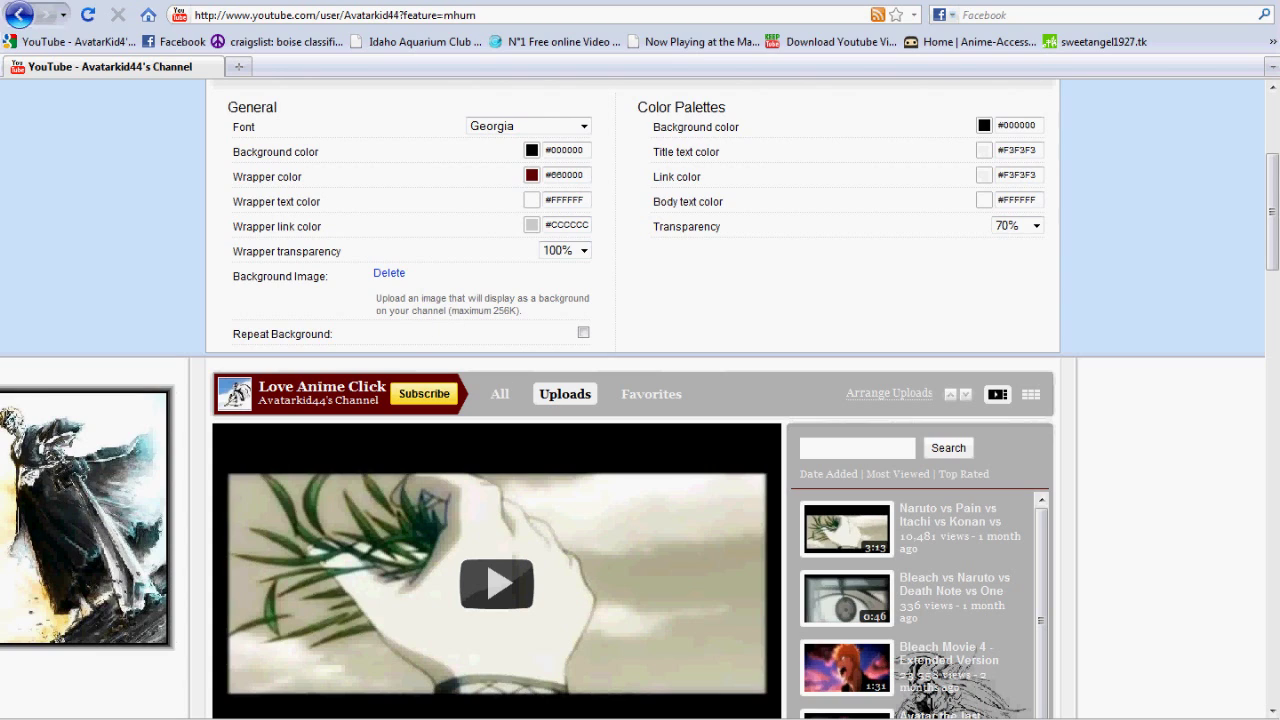
pyautogui.scroll(-20, 1090, 354)
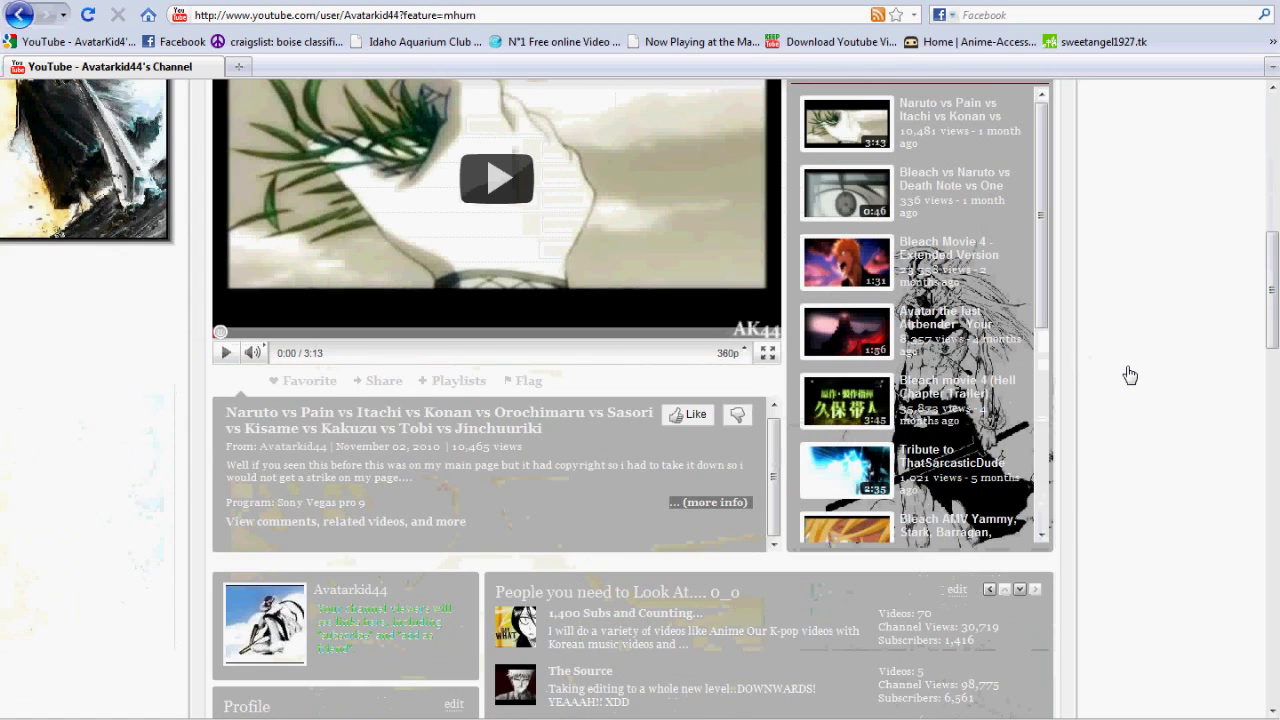
pyautogui.scroll(-3, 867, 456)
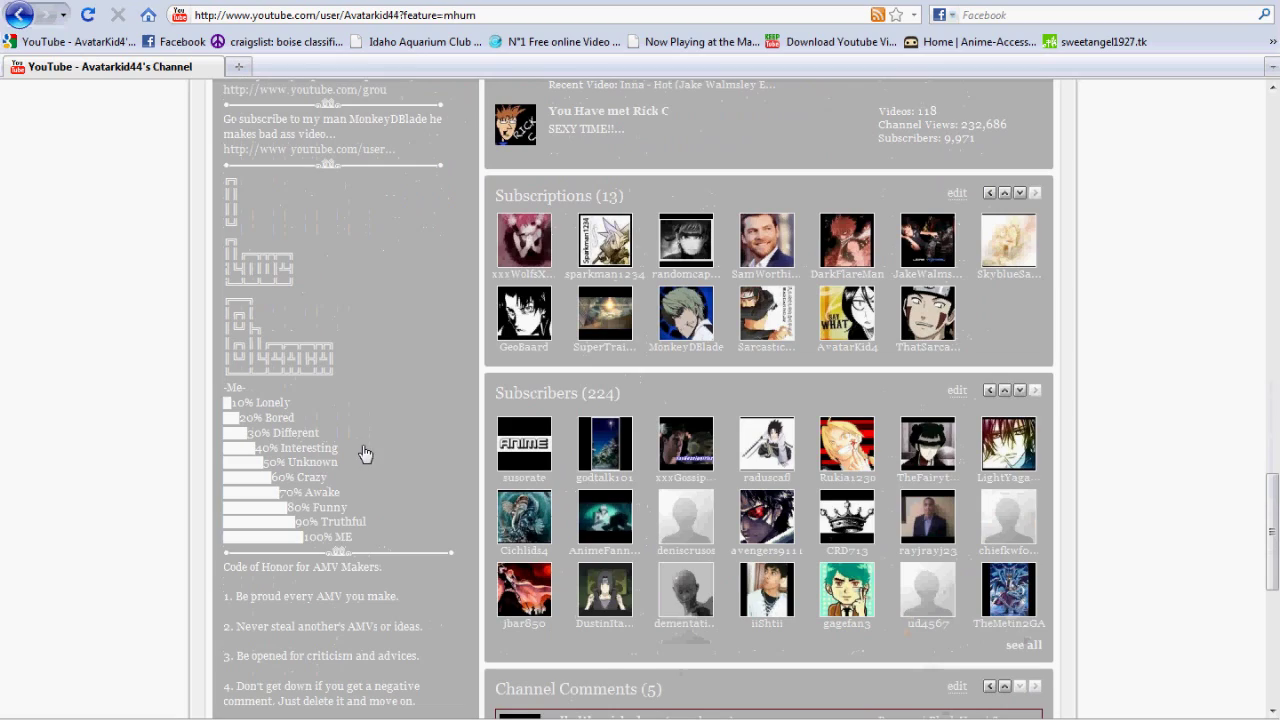
pyautogui.scroll(-6, 383, 469)
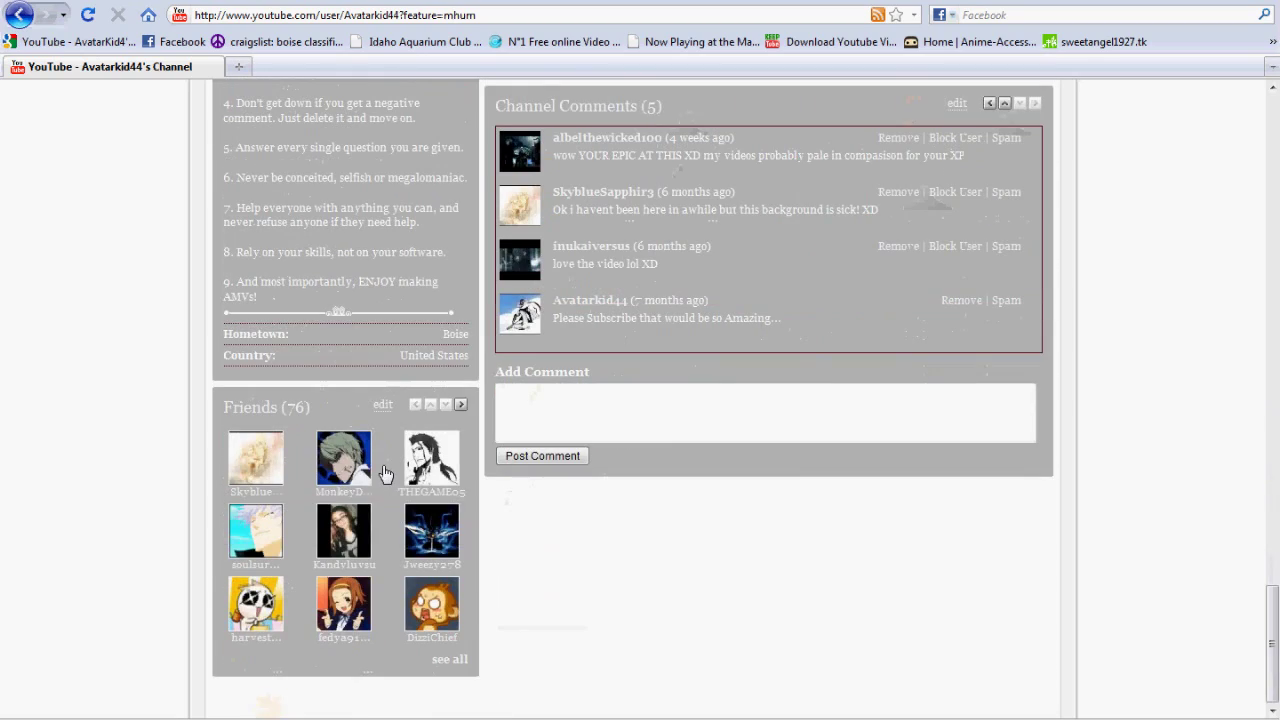
pyautogui.scroll(20, 515, 598)
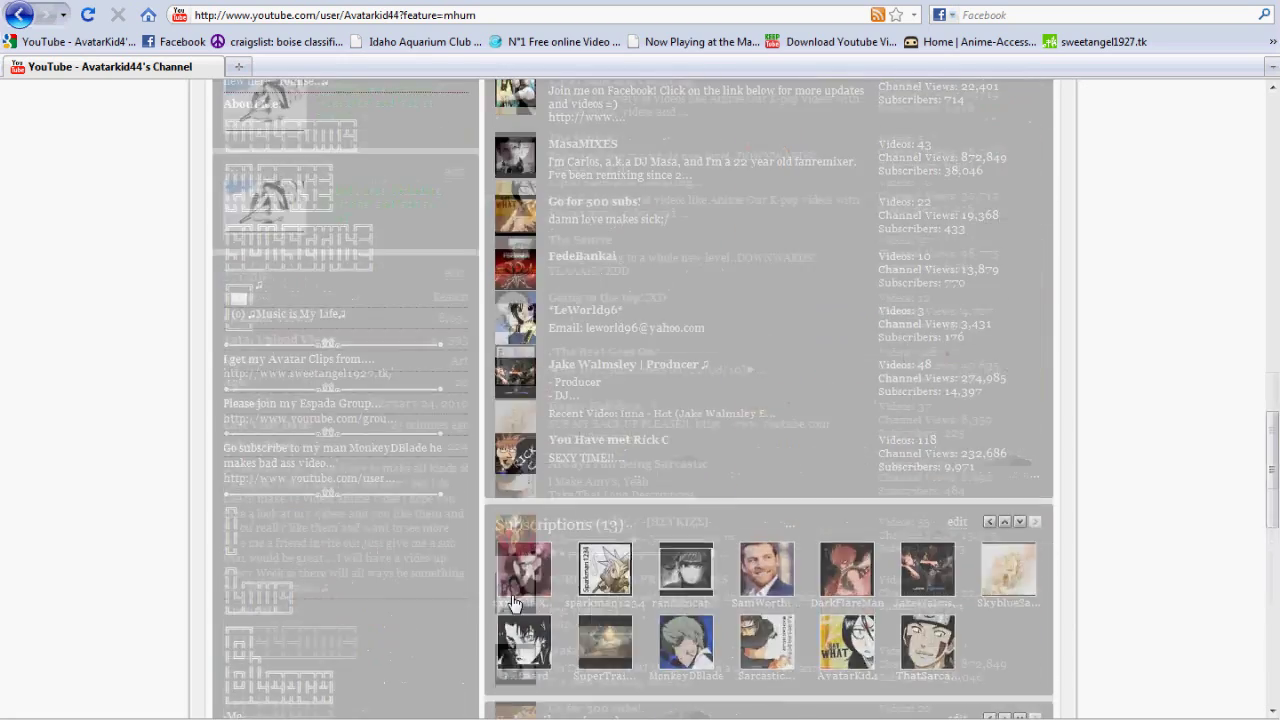
pyautogui.scroll(2, 511, 595)
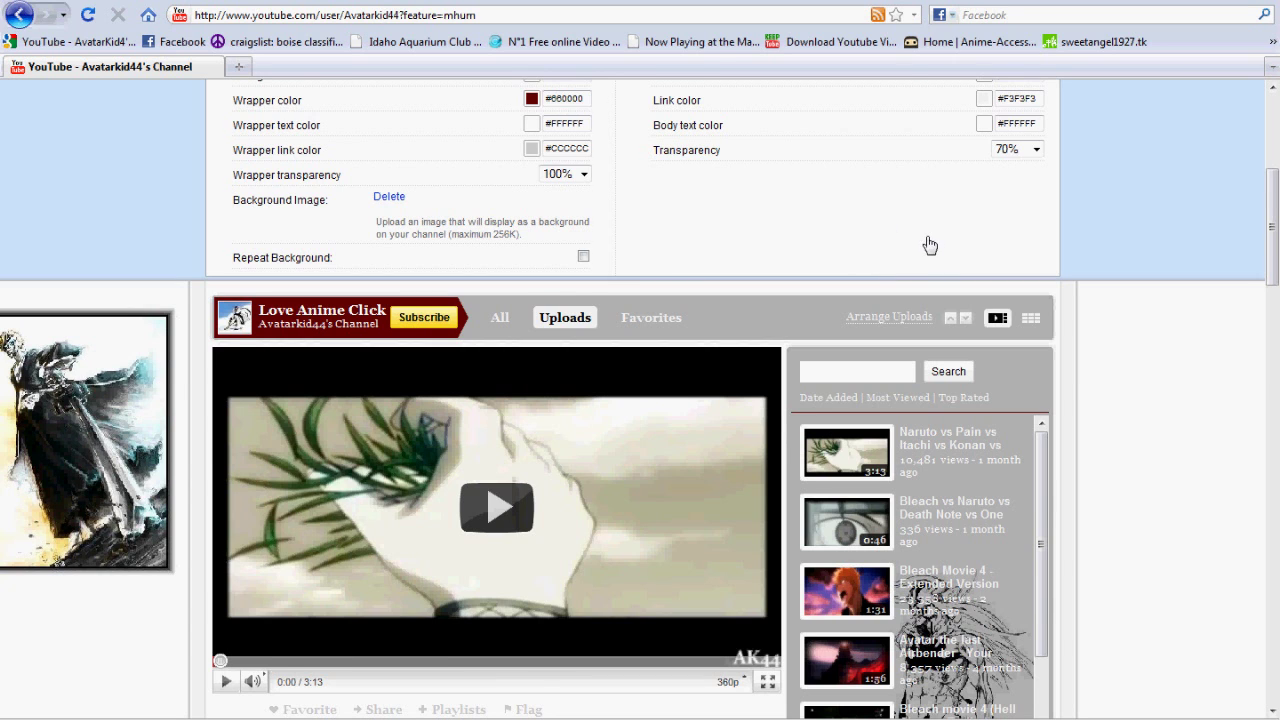
pyautogui.scroll(1, 930, 245)
pyautogui.click(1026, 90)
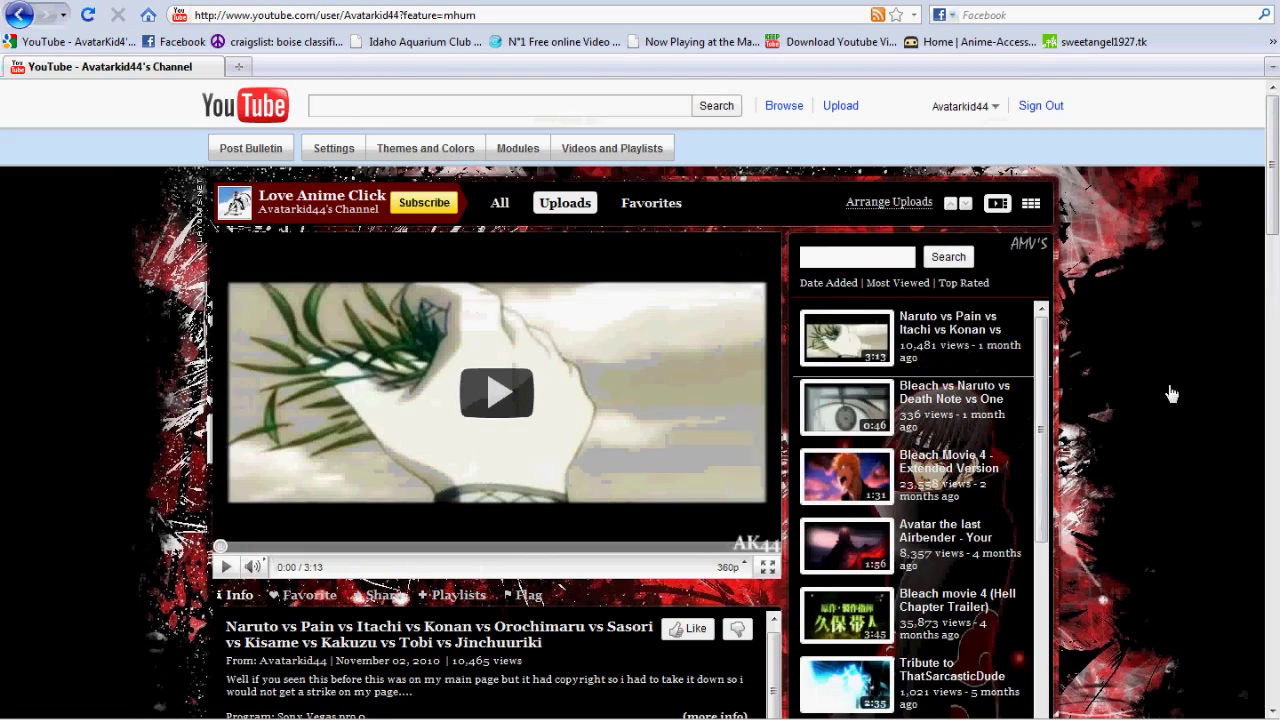
# Step: Scroll down and open a featured channel's page
pyautogui.scroll(-5, 1020, 380)
pyautogui.scroll(-5, 987, 500)
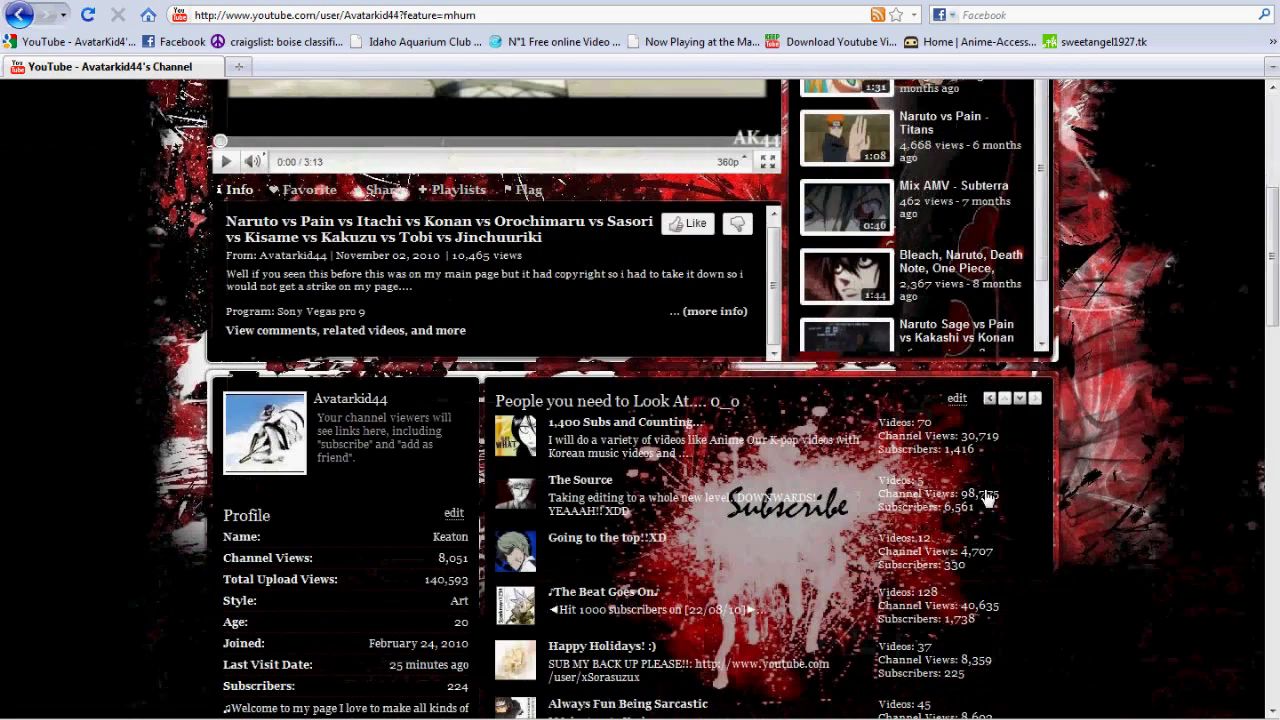
pyautogui.click(632, 425)
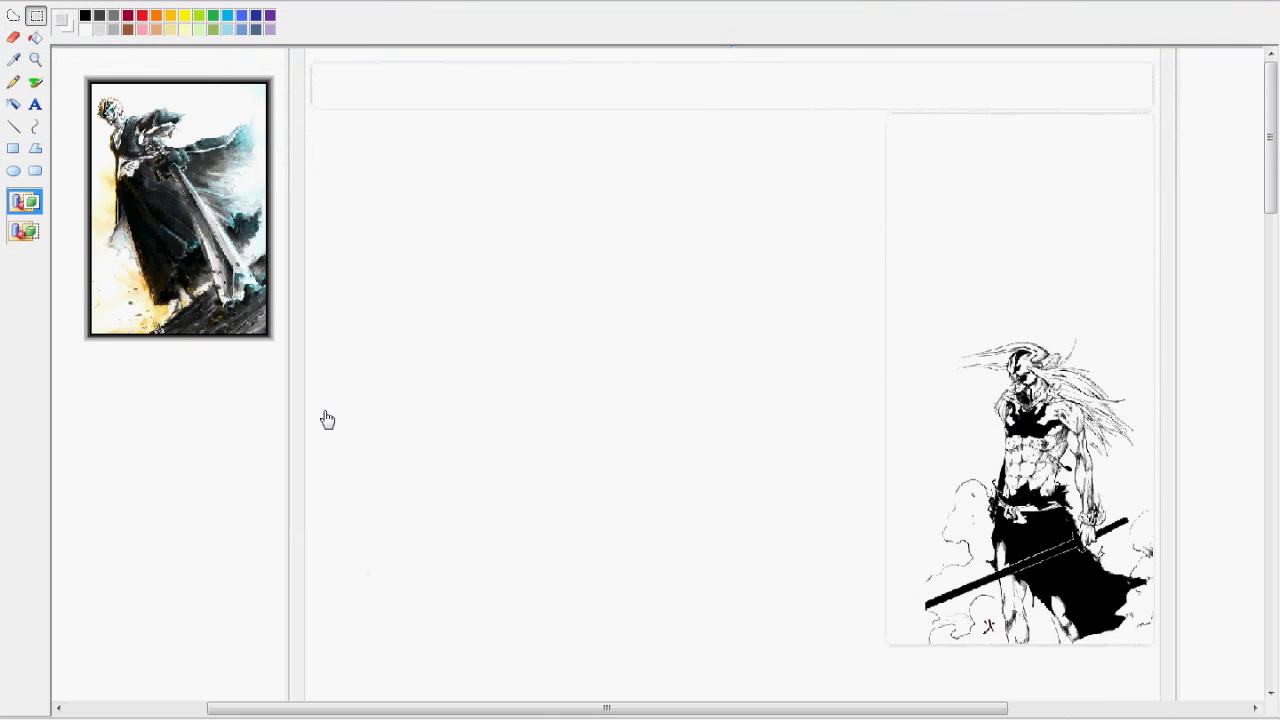
# Step: Open 'youtube layout first', choosing Don't Save for StyleCampaign-retro.jpg
pyautogui.click(8, 2)
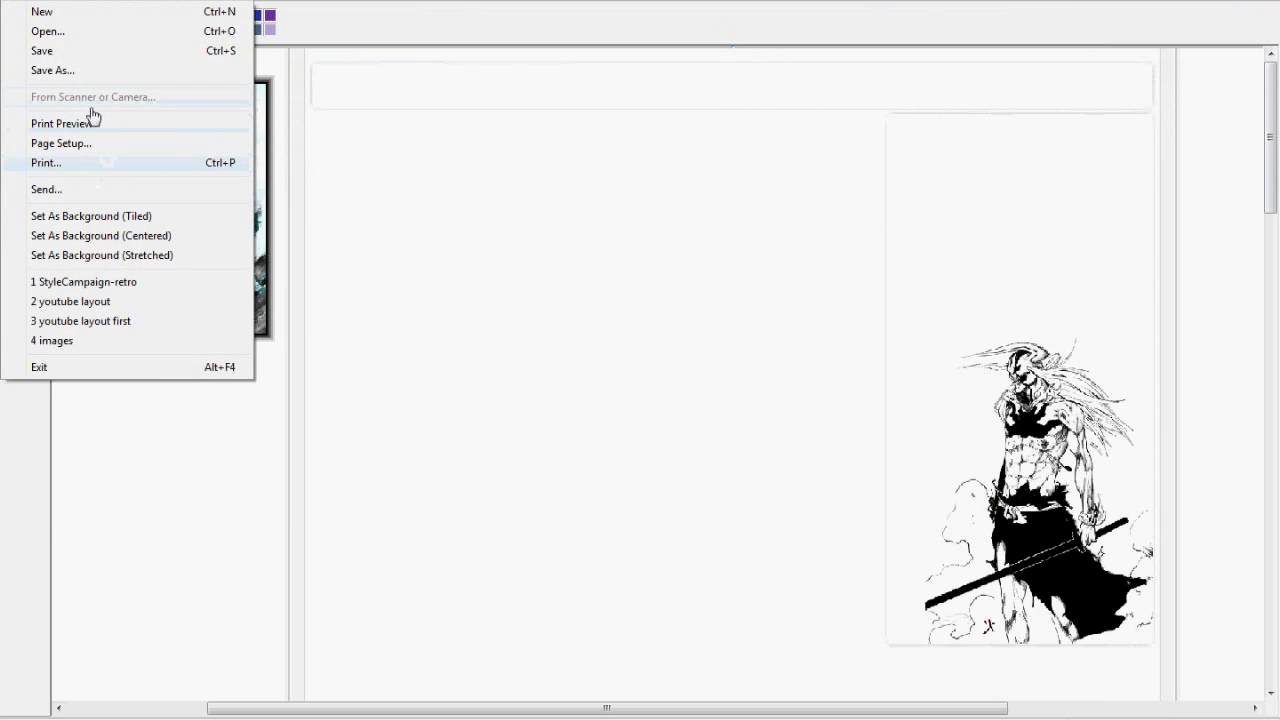
pyautogui.click(87, 39)
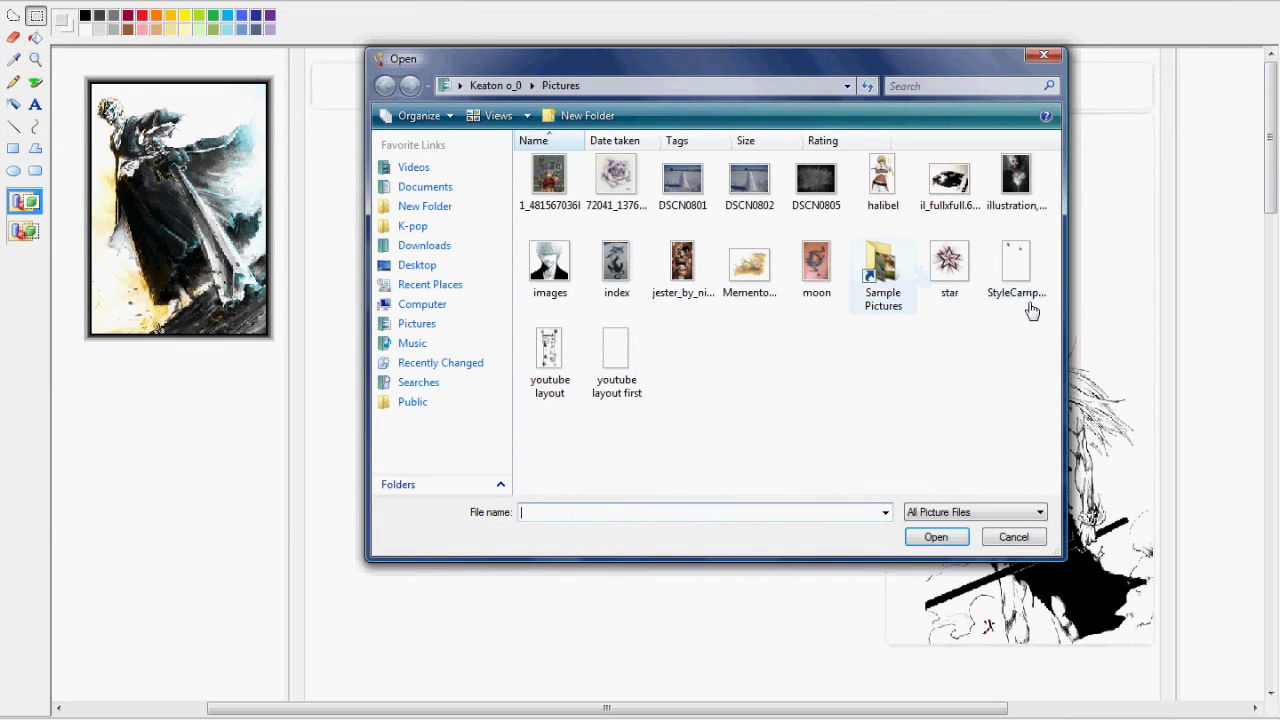
pyautogui.doubleClick(620, 377)
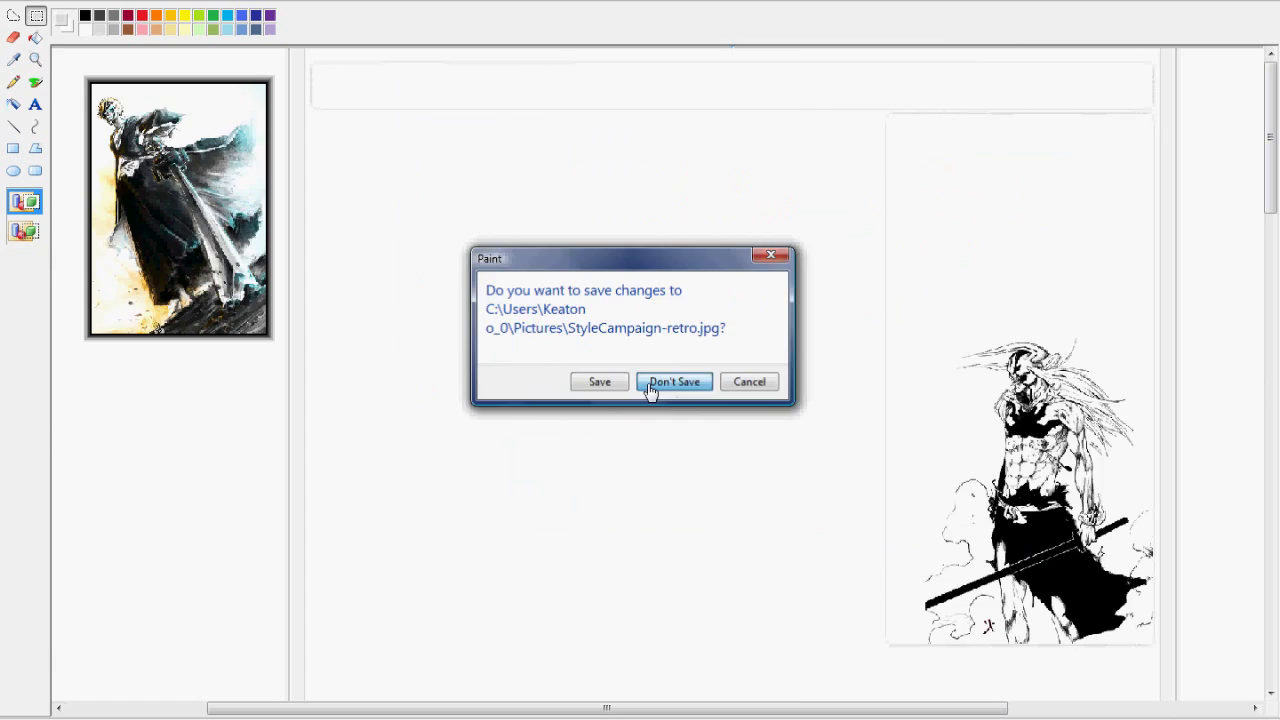
pyautogui.click(662, 382)
# Step: Scroll through the boxed layout template in Paint
pyautogui.moveTo(566, 708); pyautogui.dragTo(775, 708)
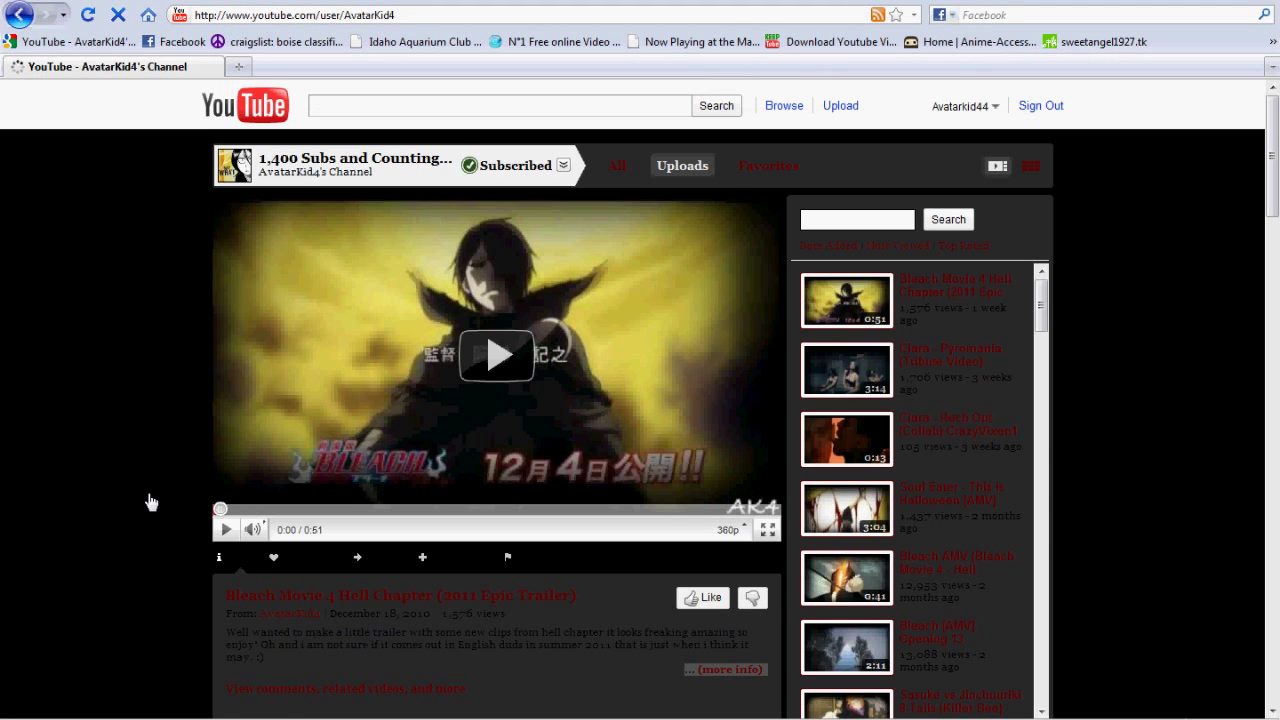
pyautogui.scroll(-2, 149, 503)
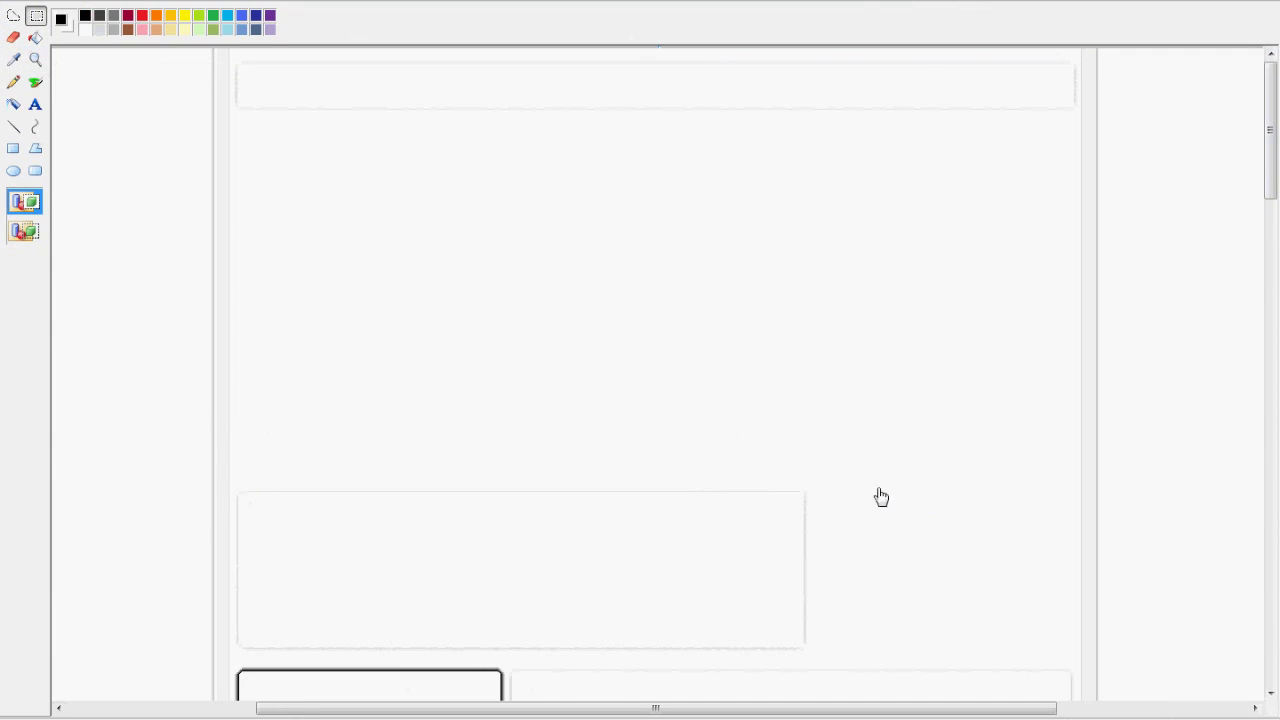
pyautogui.scroll(-5, 894, 465)
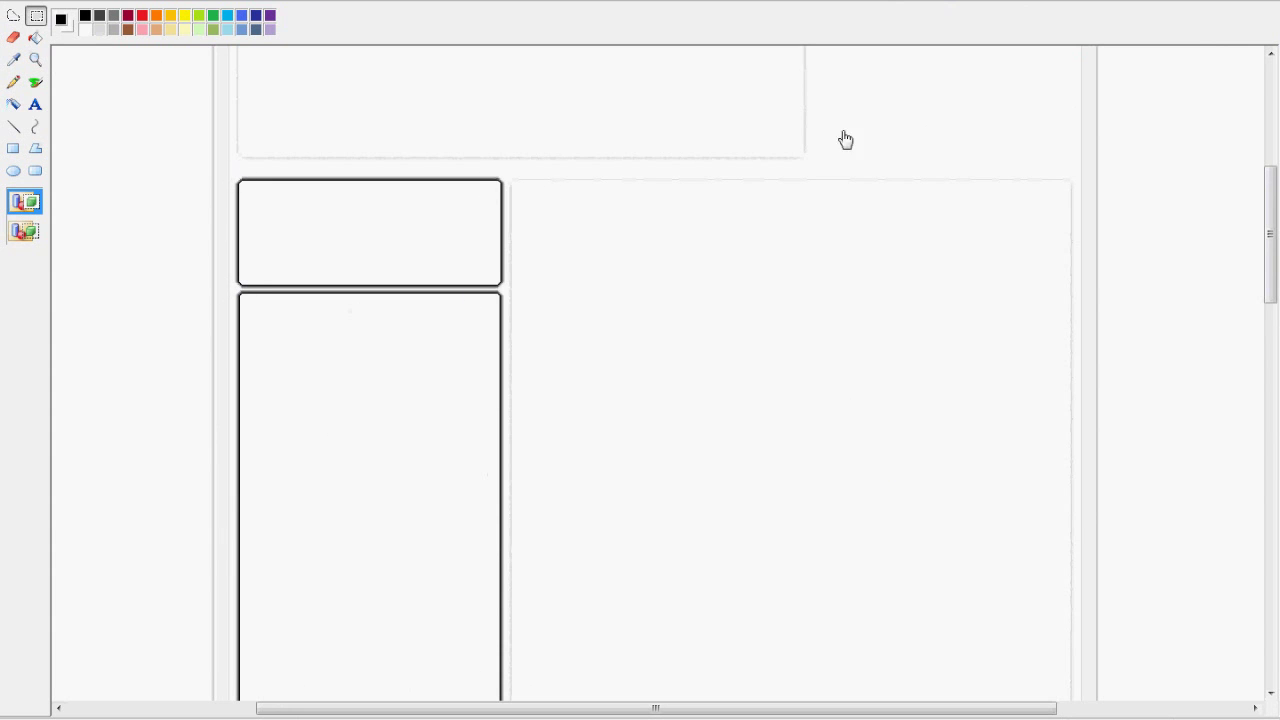
pyautogui.scroll(-5, 790, 292)
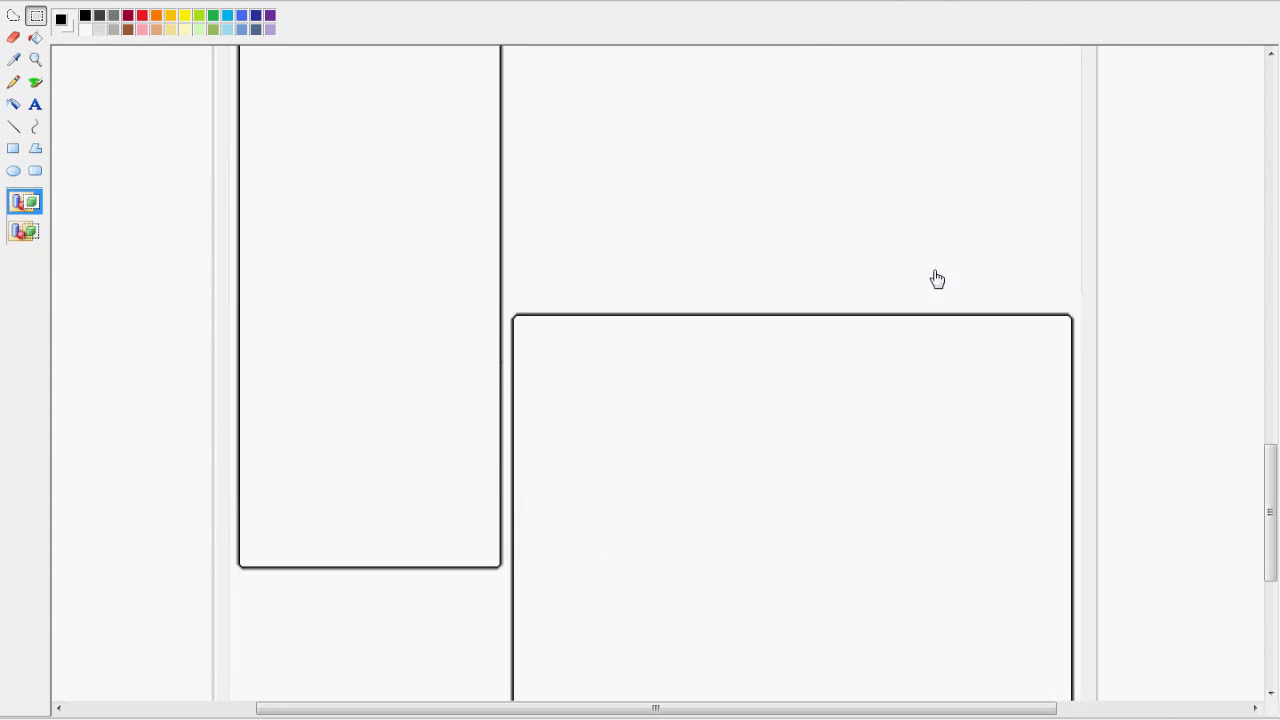
pyautogui.scroll(-5, 800, 491)
pyautogui.scroll(4, 660, 614)
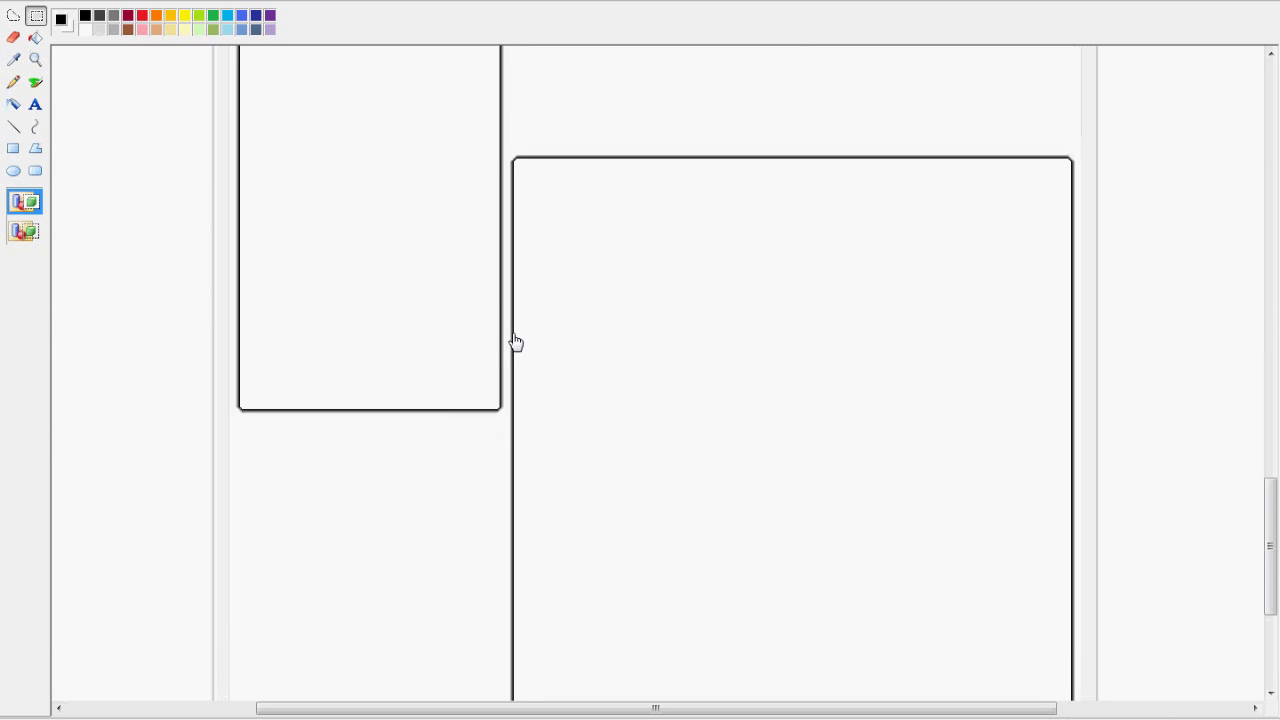
pyautogui.scroll(10, 517, 343)
pyautogui.scroll(3, 534, 302)
pyautogui.scroll(-5, 523, 351)
# Step: Glance at the channel page in Firefox and return to Paint
pyautogui.hotkey('alt', 'Tab')
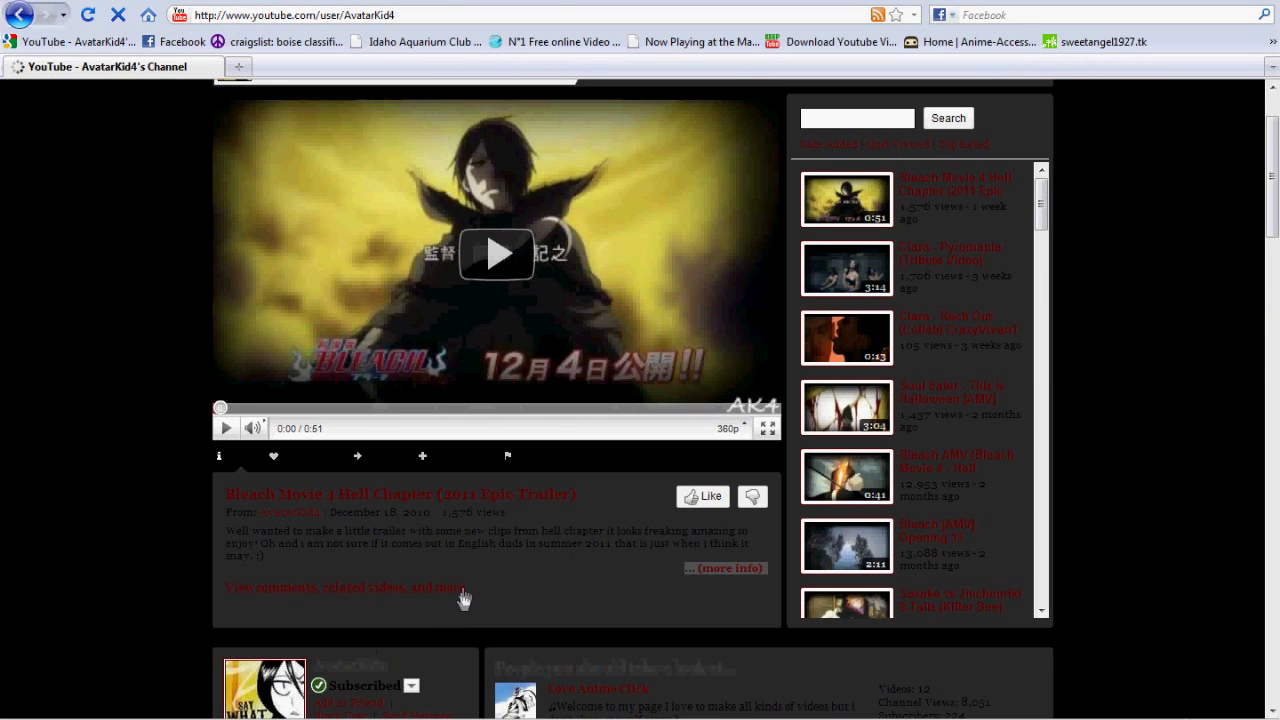
pyautogui.scroll(-10, 580, 578)
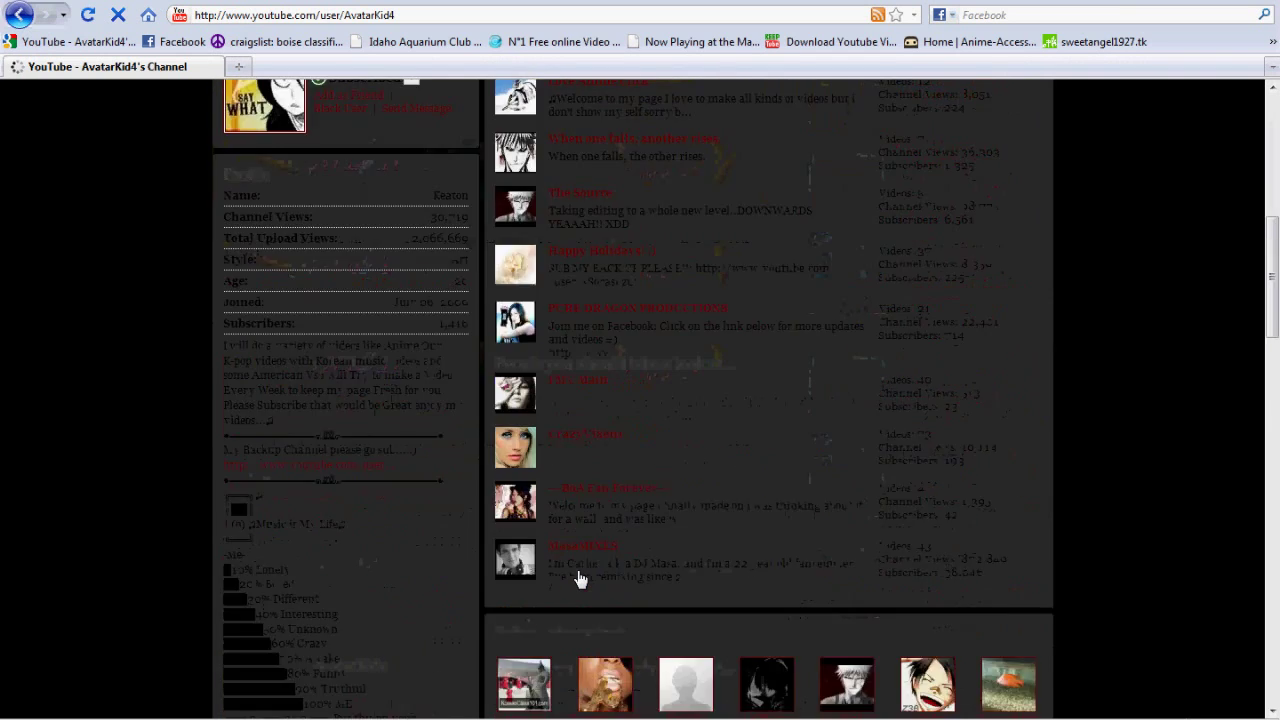
pyautogui.scroll(12, 580, 578)
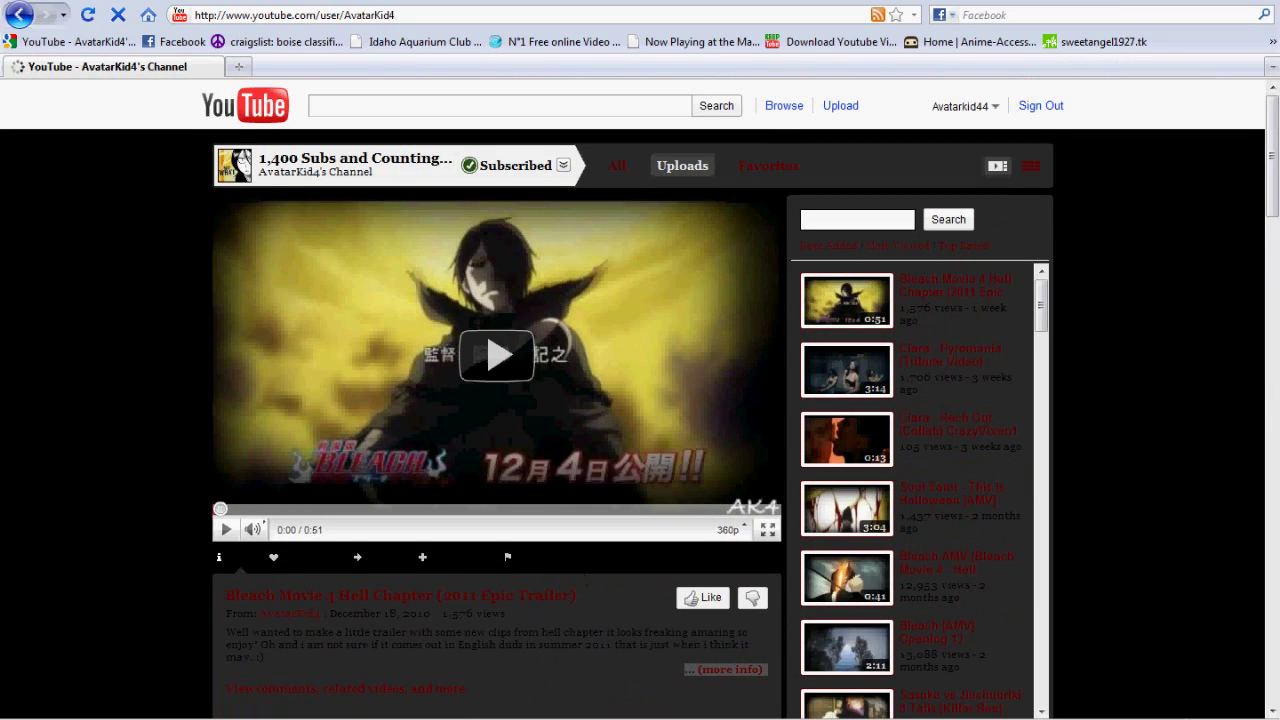
pyautogui.hotkey('alt', 'Tab')
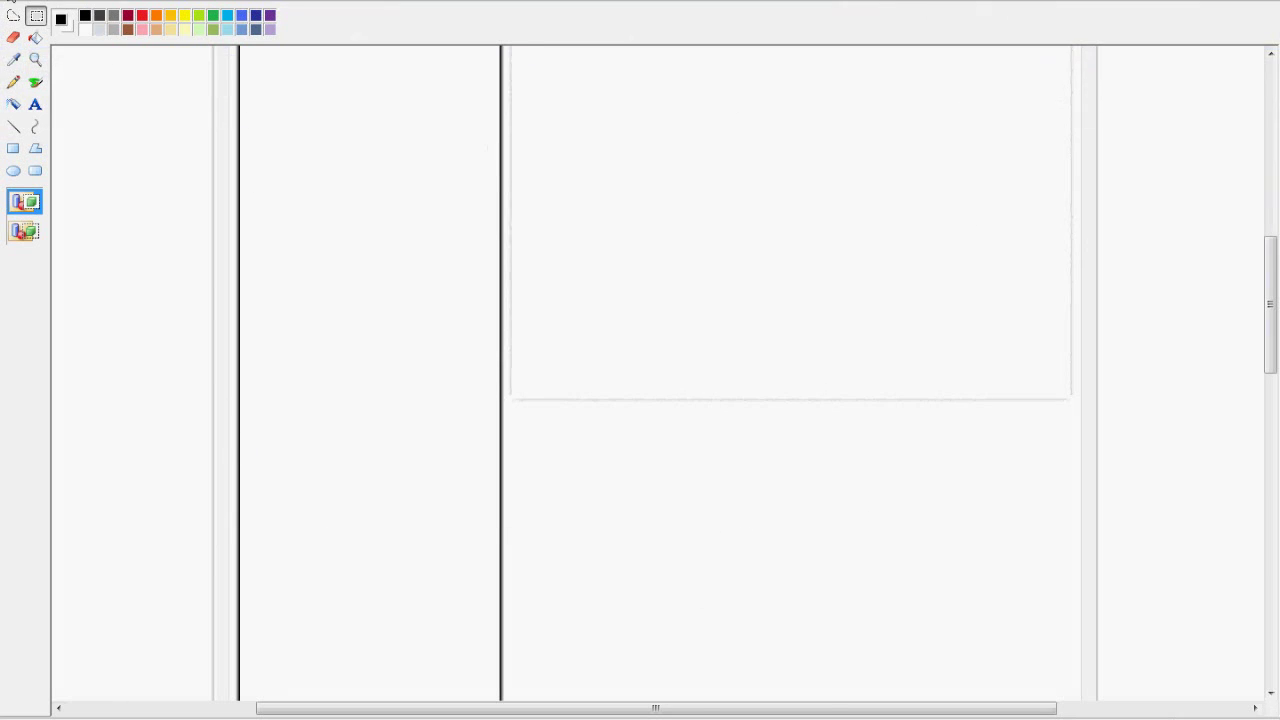
pyautogui.click(15, 4)
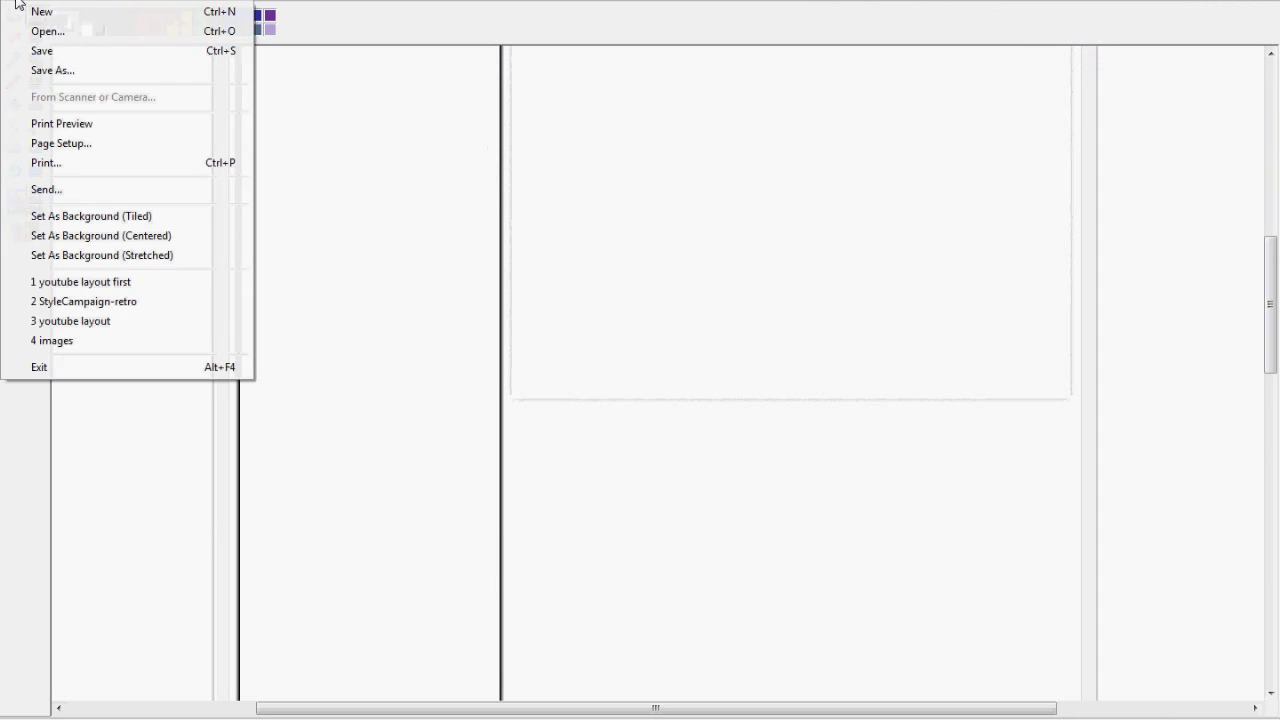
pyautogui.click(51, 38)
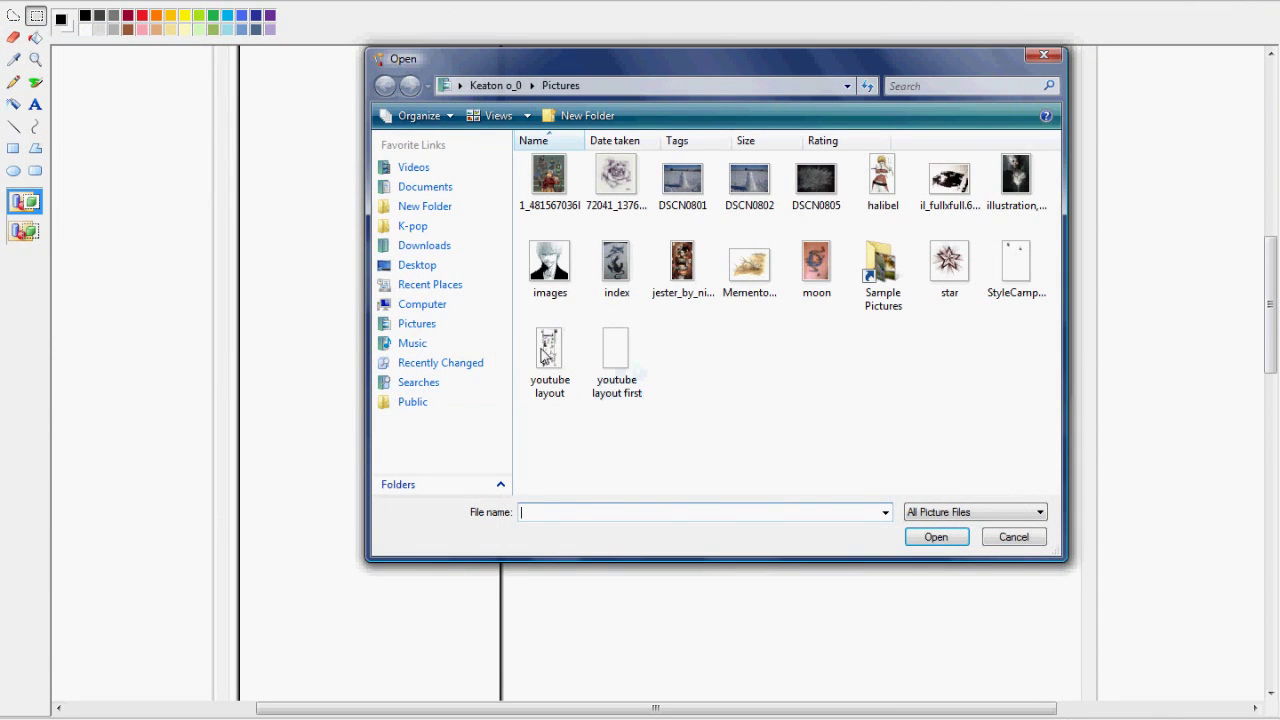
pyautogui.doubleClick(542, 352)
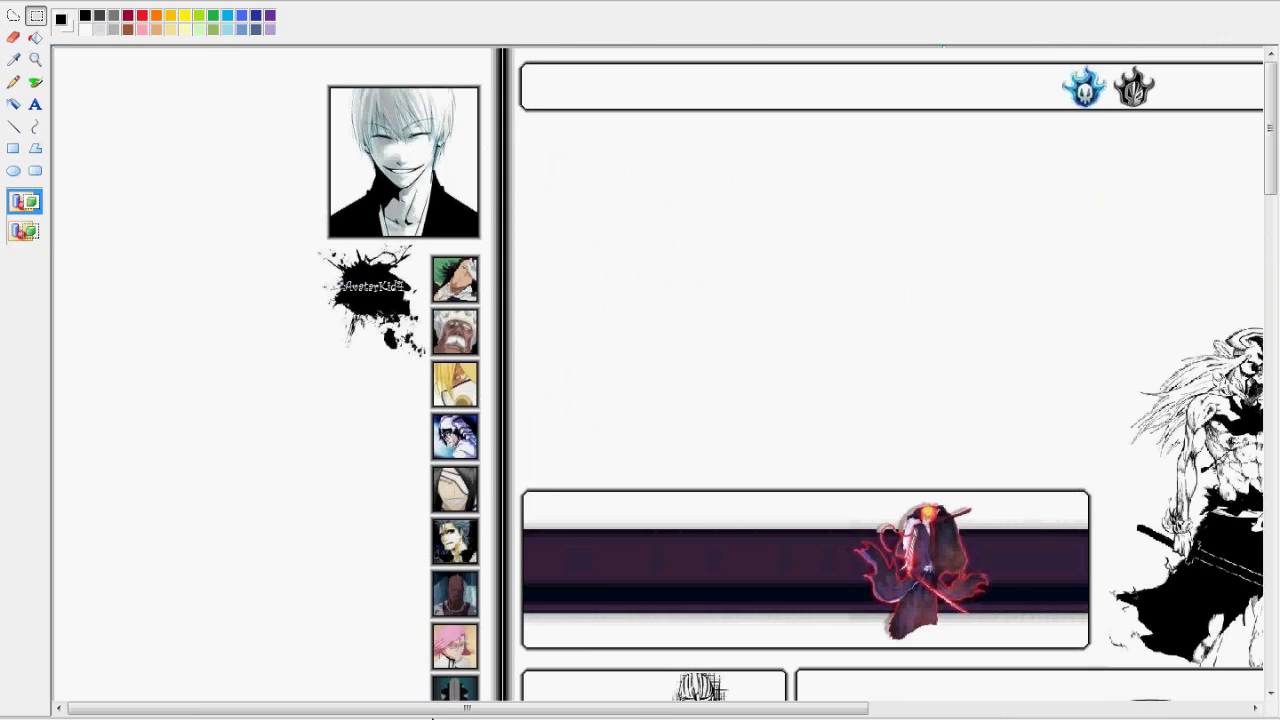
pyautogui.moveTo(431, 709); pyautogui.dragTo(634, 709)
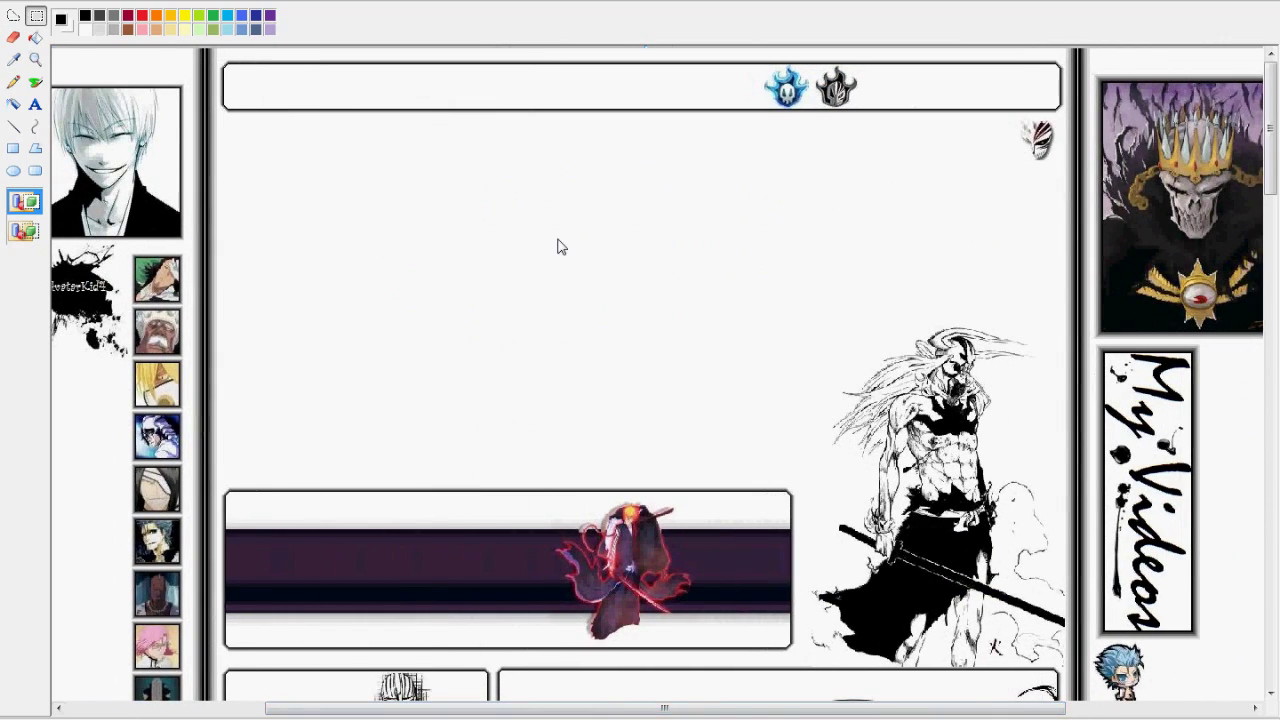
pyautogui.scroll(-10, 557, 247)
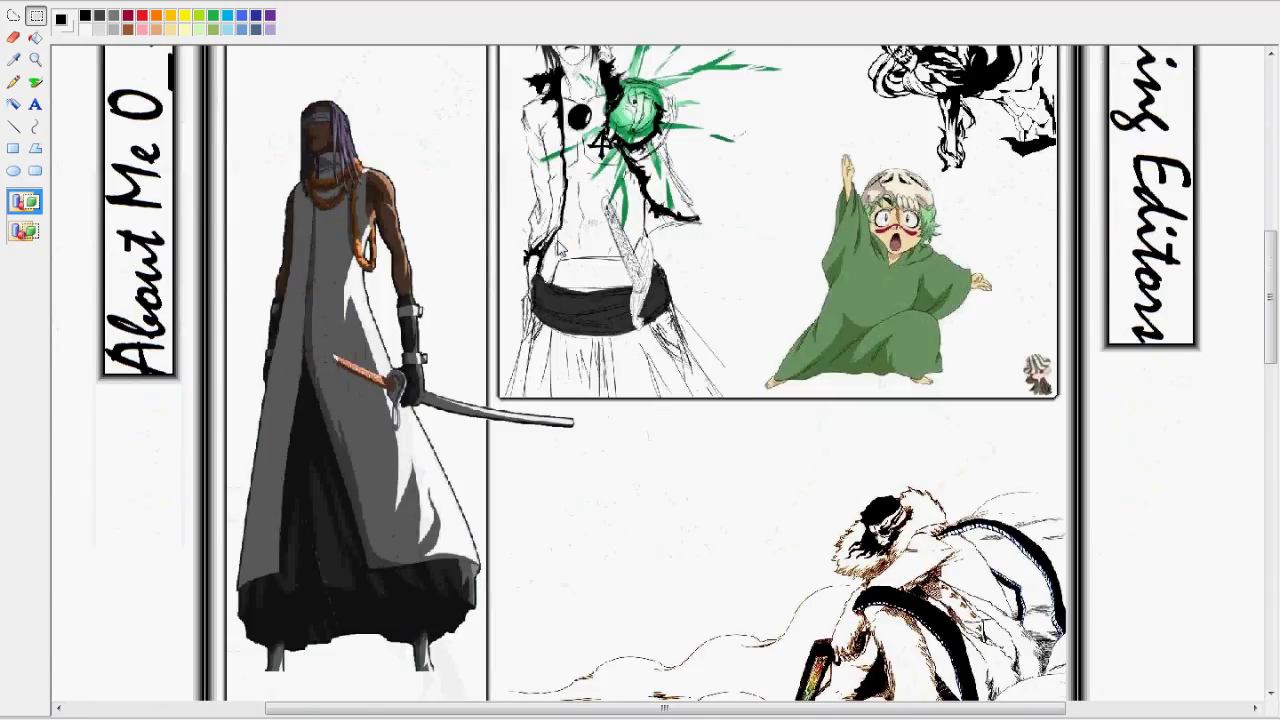
pyautogui.scroll(4, 557, 247)
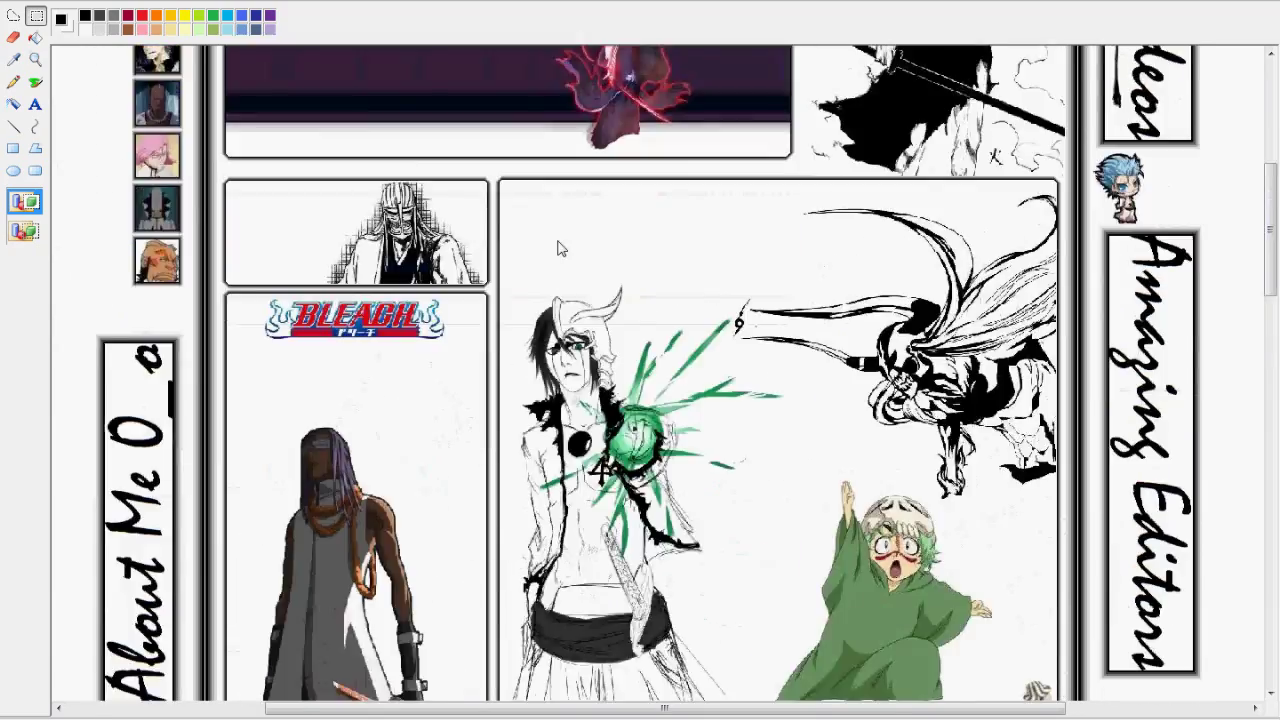
pyautogui.scroll(-20, 560, 249)
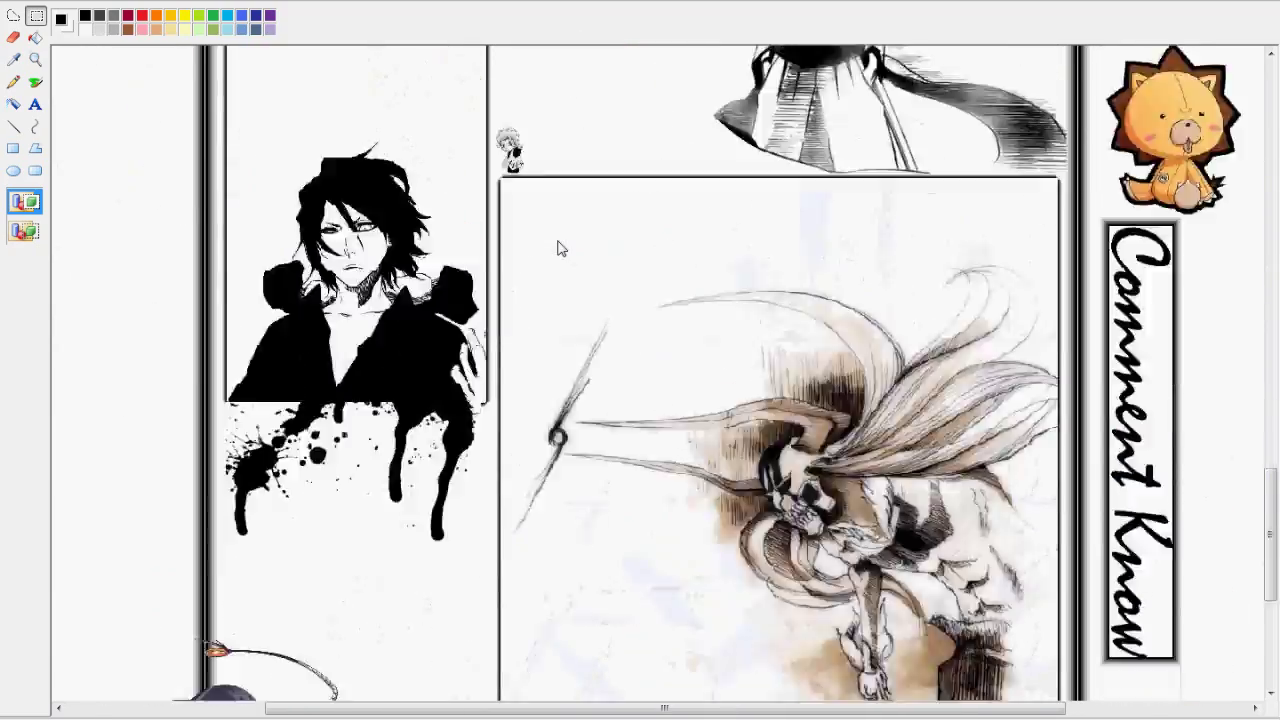
pyautogui.scroll(-8, 560, 249)
pyautogui.scroll(2, 560, 249)
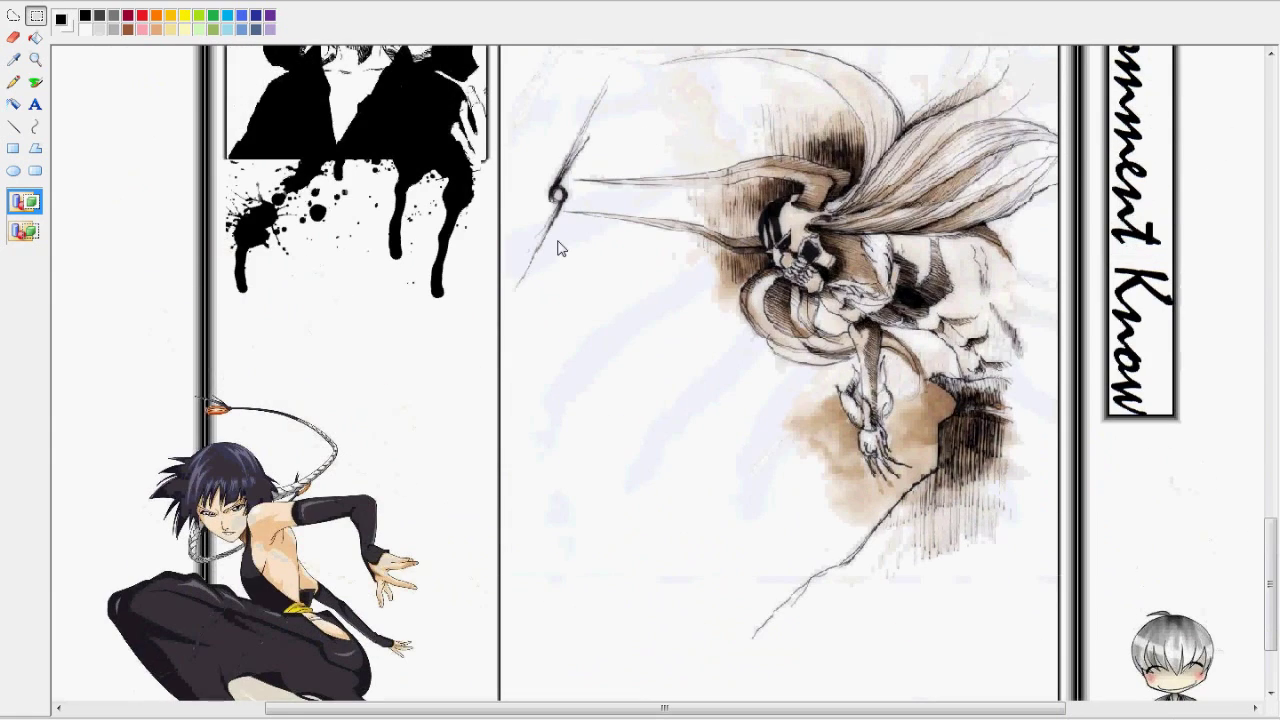
pyautogui.scroll(5, 580, 320)
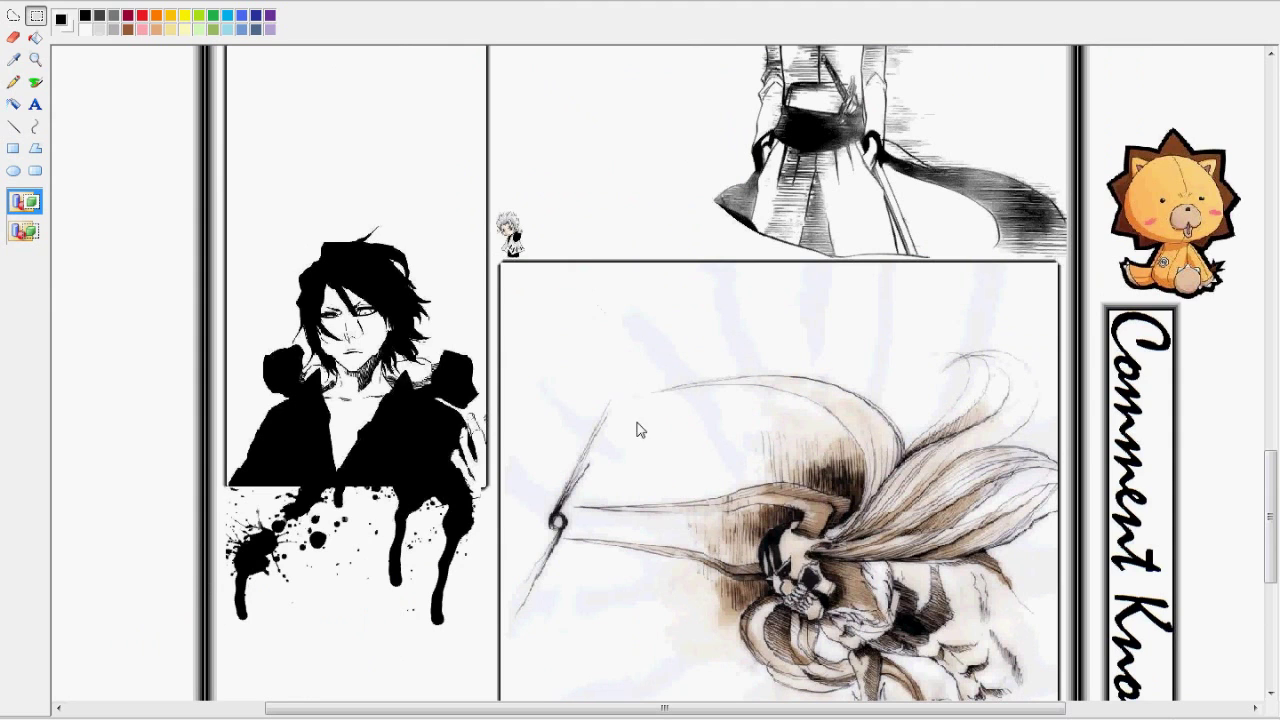
pyautogui.scroll(-3, 1160, 410)
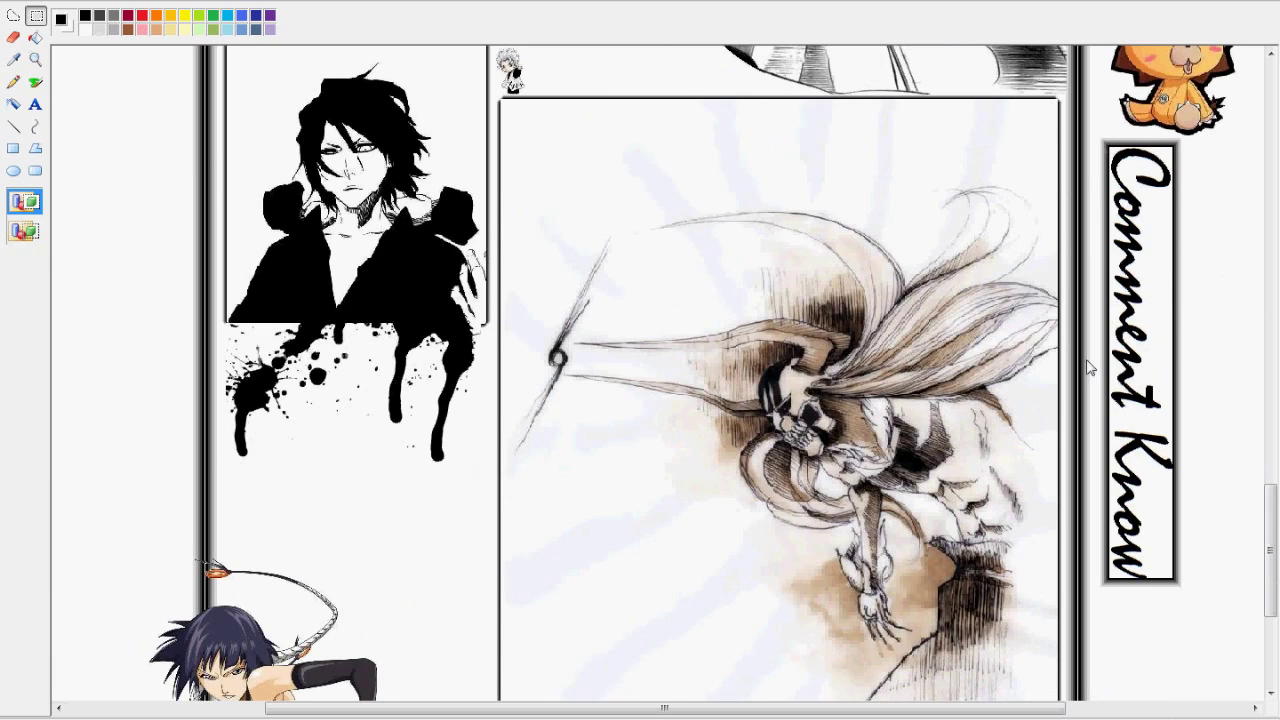
pyautogui.click(35, 104)
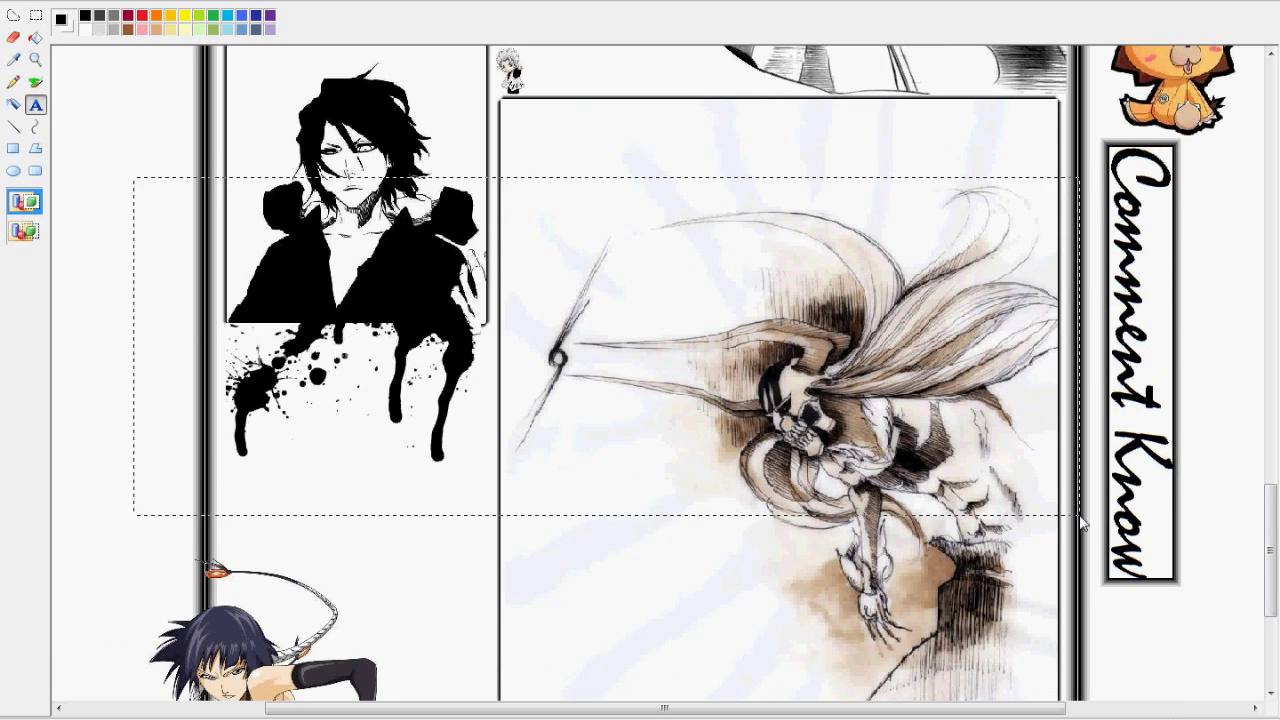
pyautogui.moveTo(936, 490); pyautogui.dragTo(936, 490)
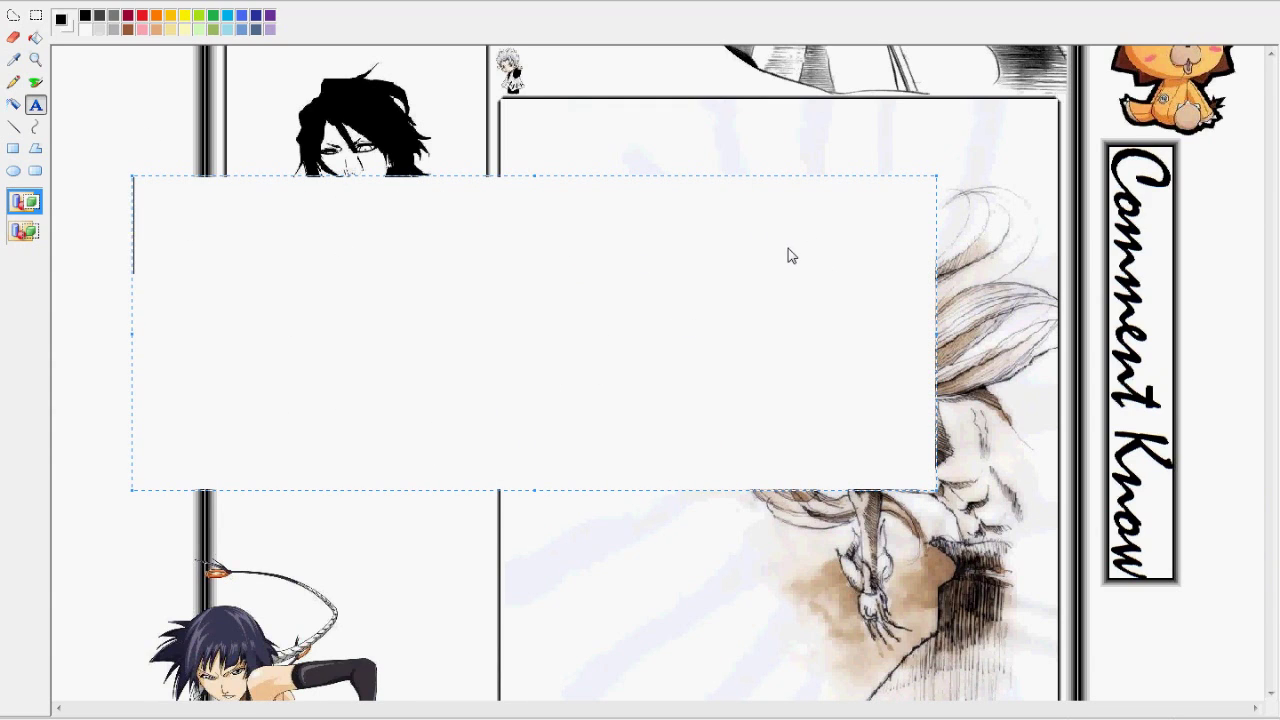
pyautogui.click(672, 134)
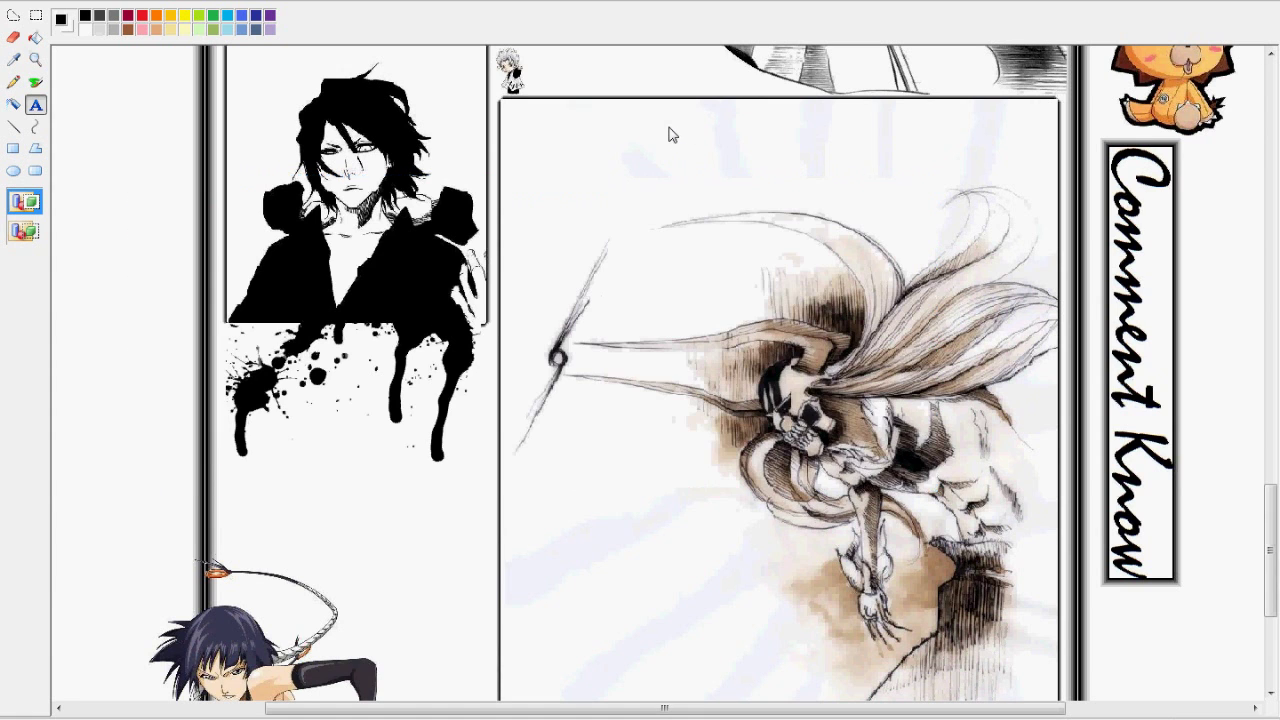
pyautogui.scroll(3, 480, 490)
pyautogui.scroll(6, 476, 495)
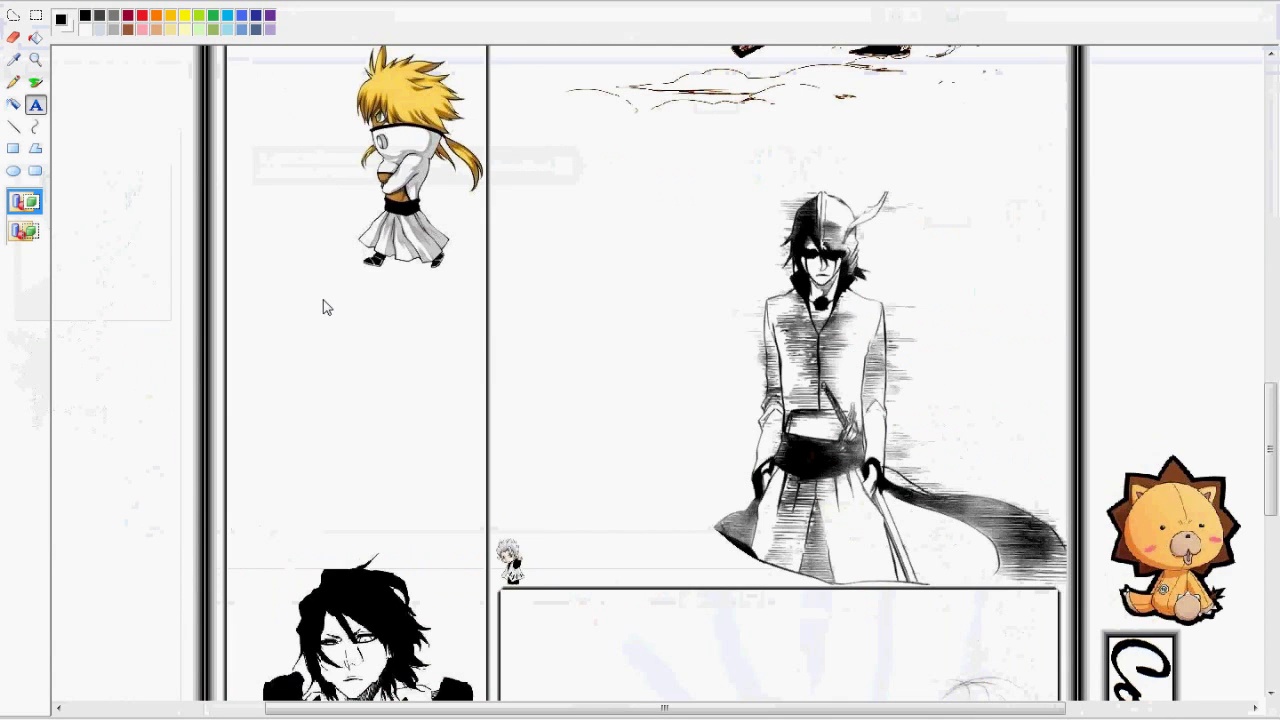
pyautogui.click(344, 300)
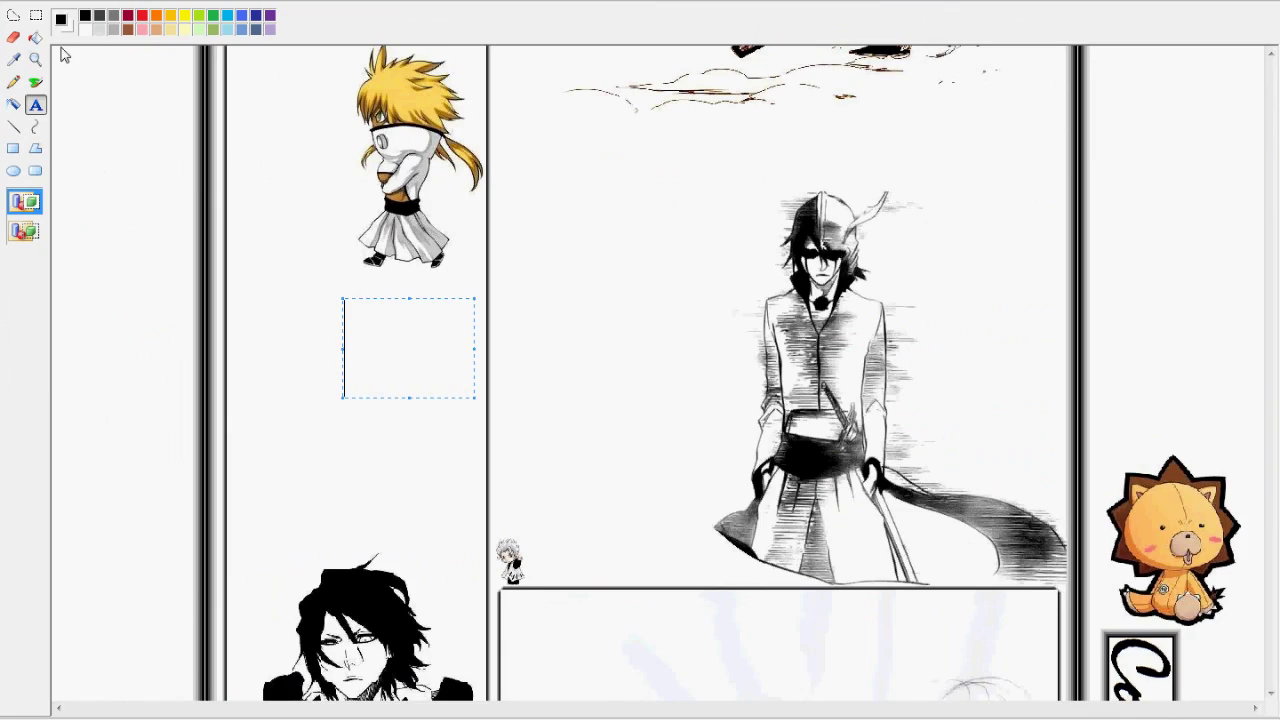
pyautogui.click(37, 16)
pyautogui.scroll(3, 333, 323)
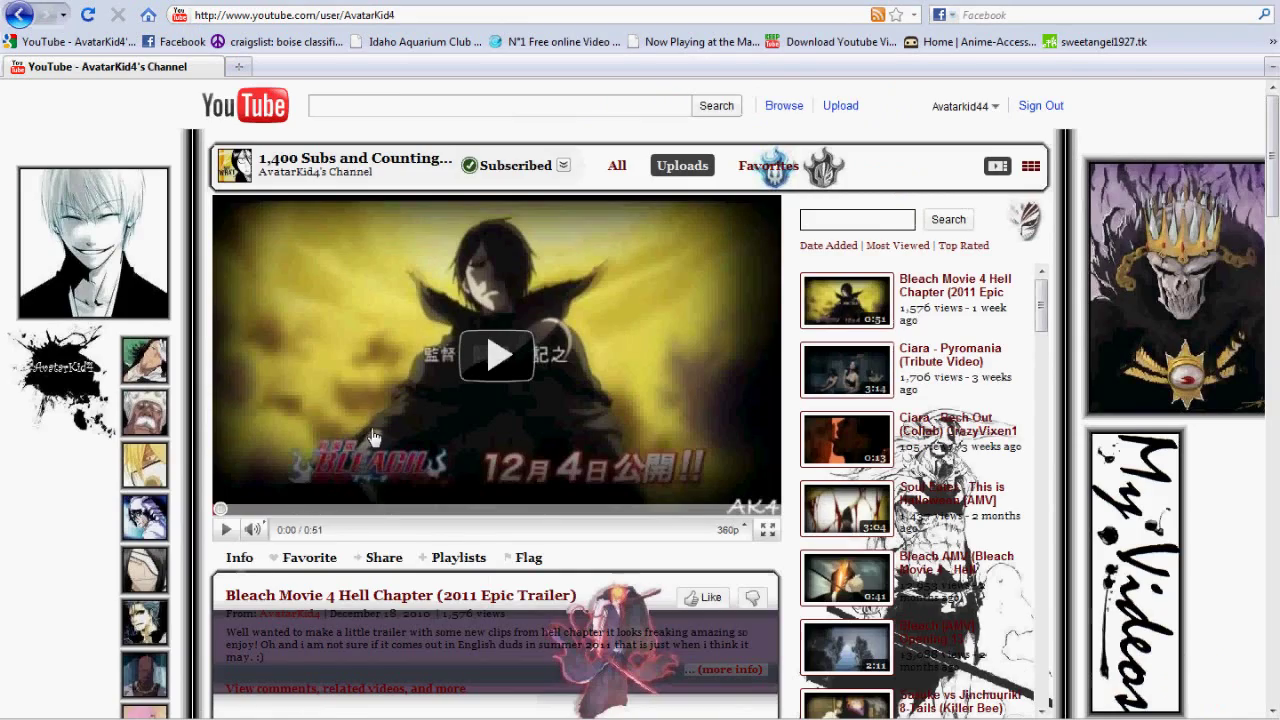
pyautogui.scroll(-15, 386, 168)
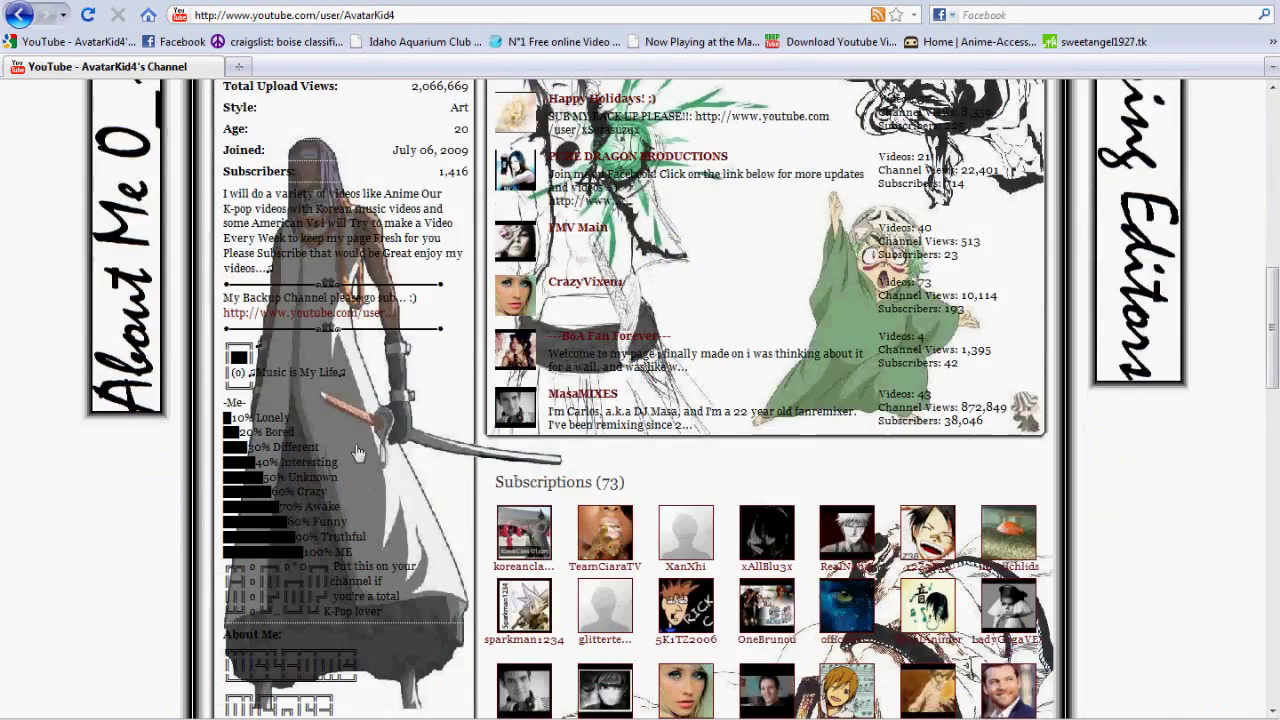
# Step: Scroll the channel page down to Subscribers and Friends, then back up to the top
pyautogui.scroll(-2, 386, 168)
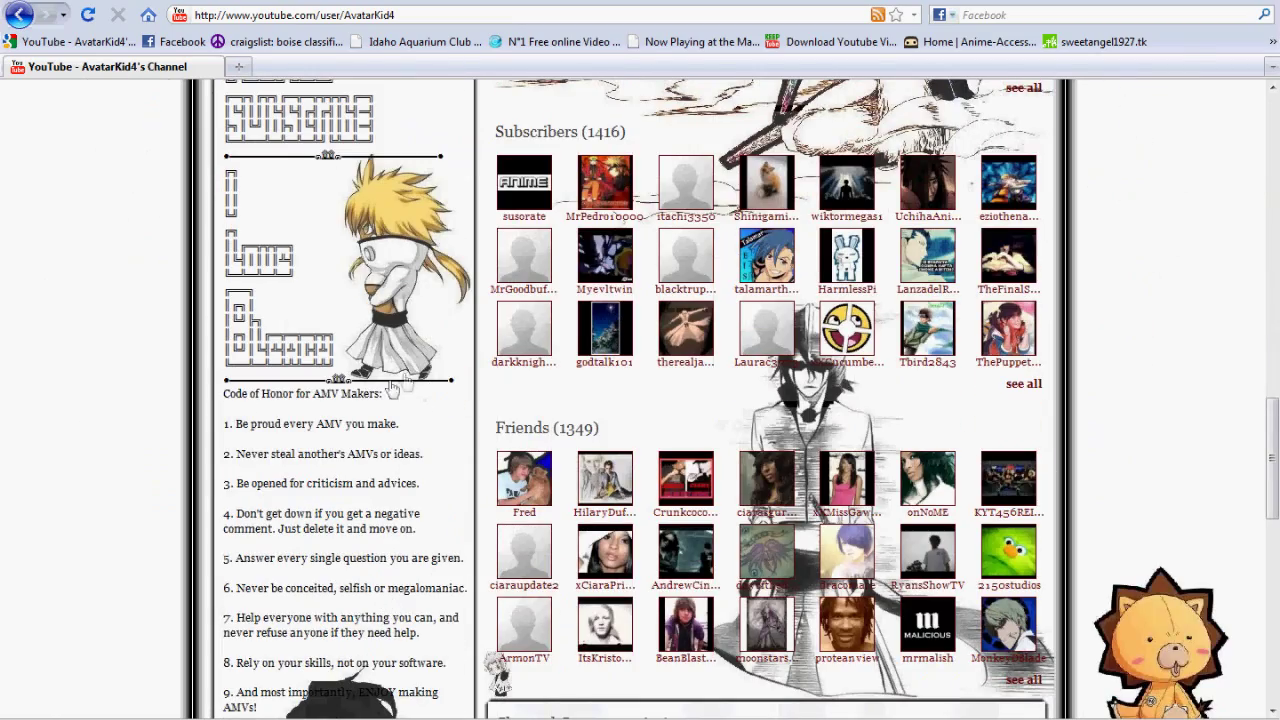
pyautogui.scroll(10, 378, 393)
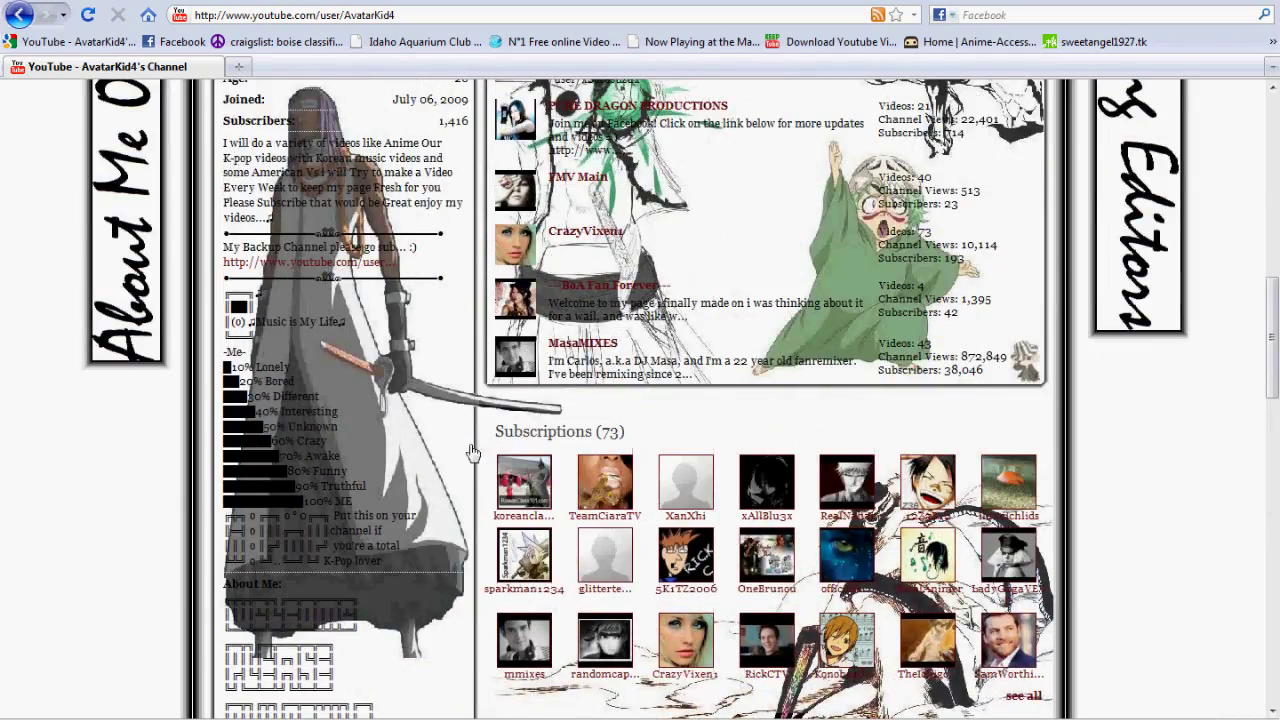
pyautogui.scroll(6, 427, 450)
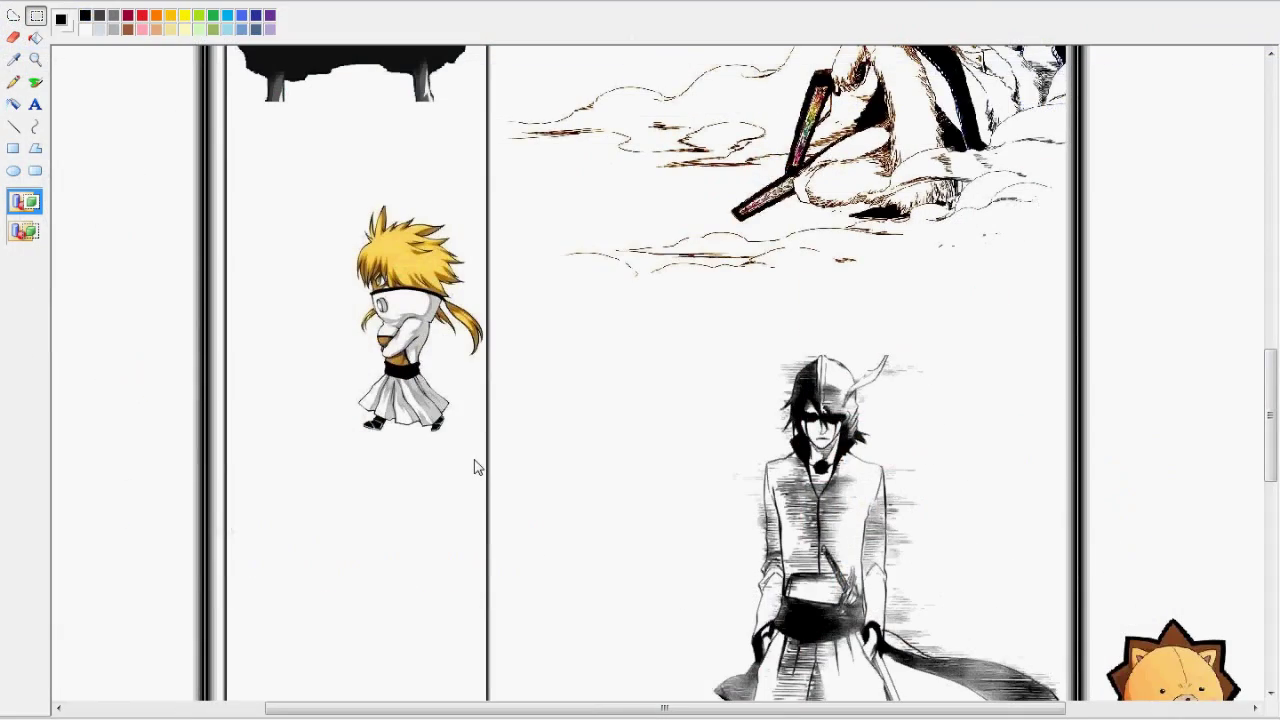
pyautogui.scroll(10, 474, 463)
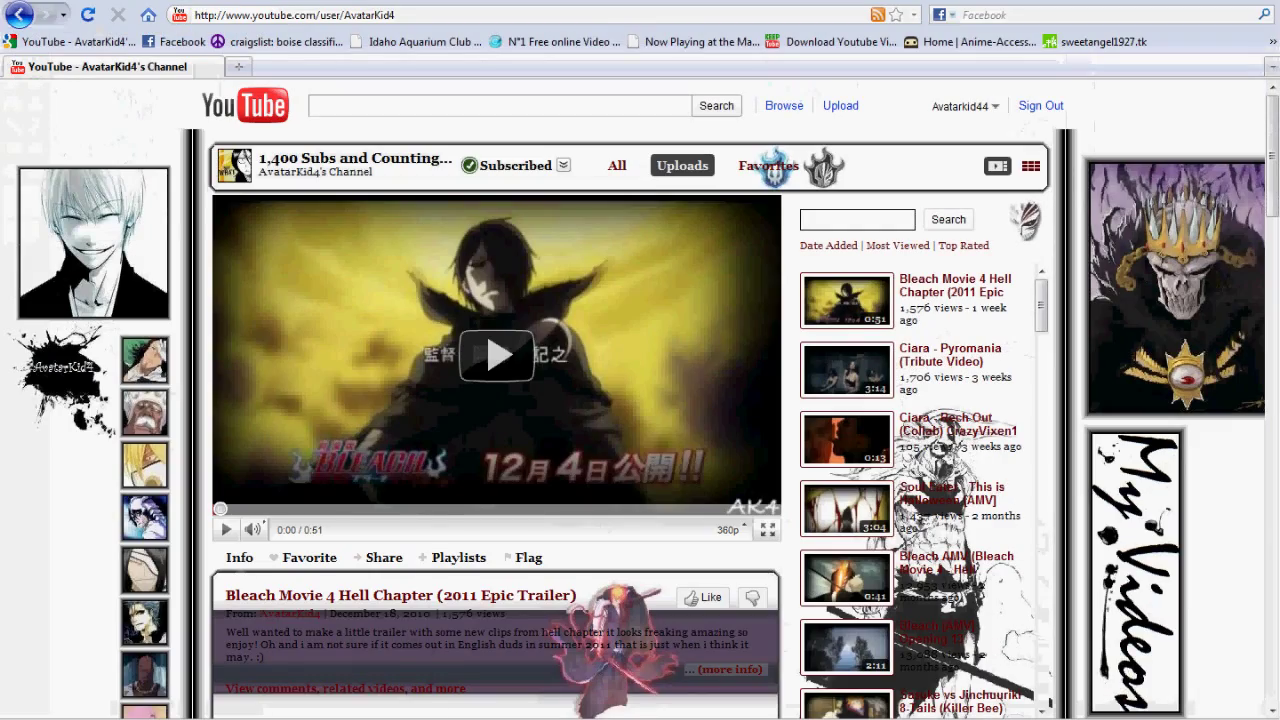
pyautogui.scroll(-2, 395, 514)
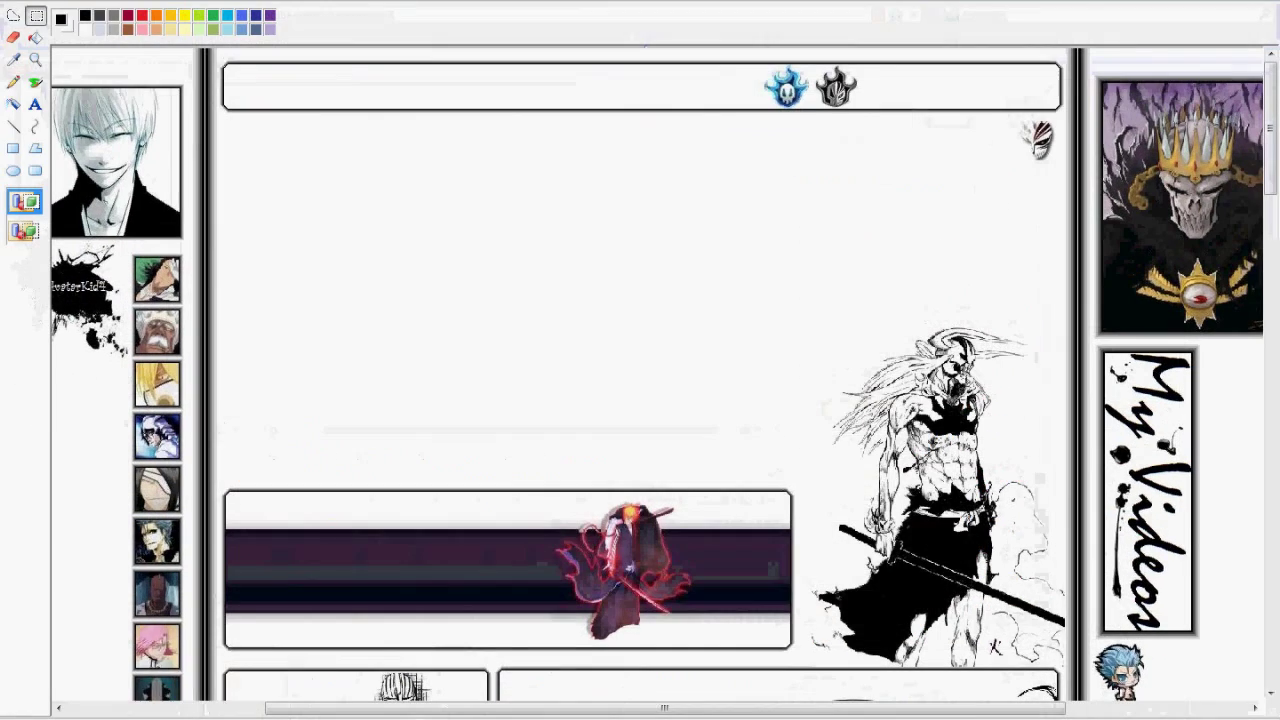
# Step: Glance at the live channel in Firefox, then scroll through the Bleach design in Paint to compare
pyautogui.click(215, 680)
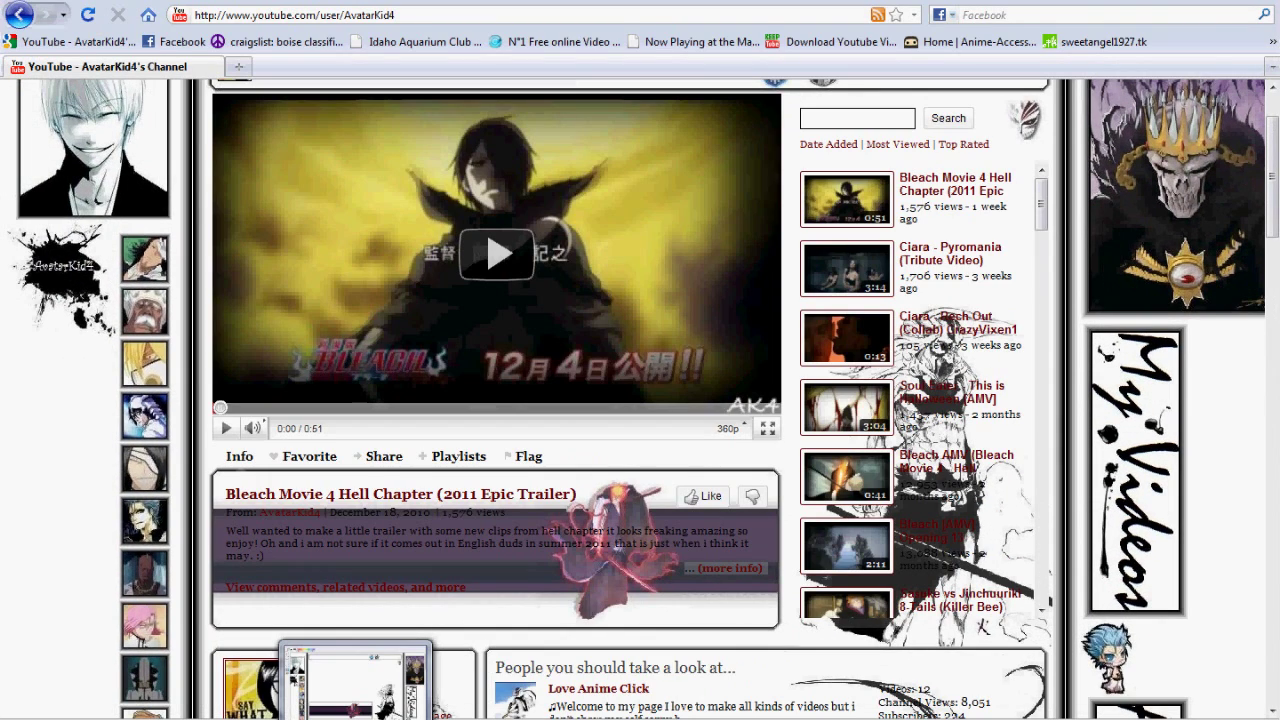
pyautogui.click(355, 680)
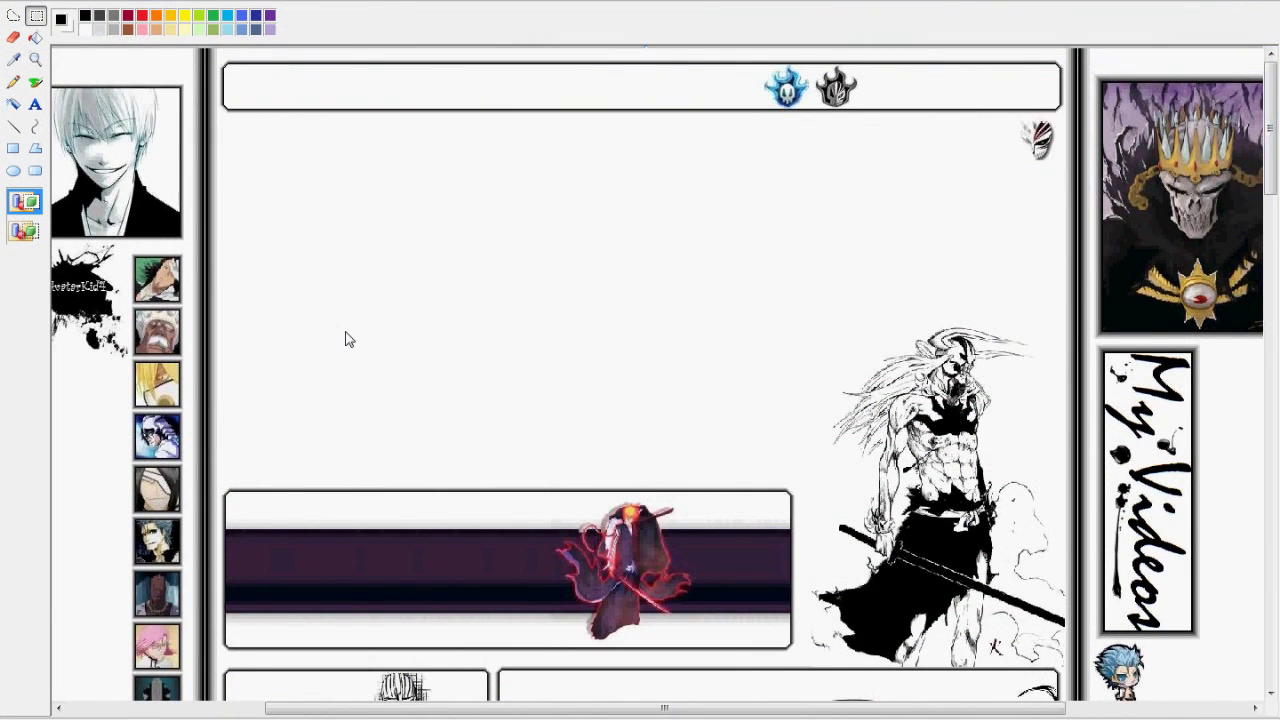
pyautogui.scroll(-10, 348, 339)
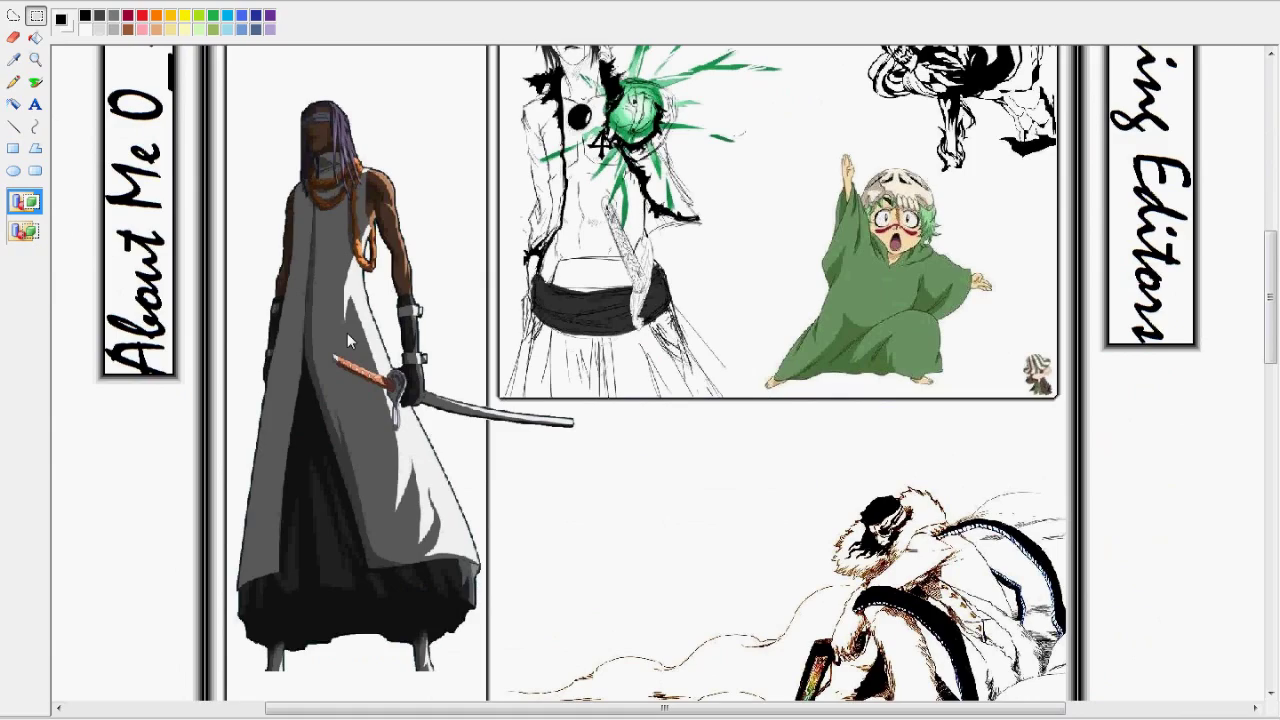
pyautogui.scroll(-15, 347, 333)
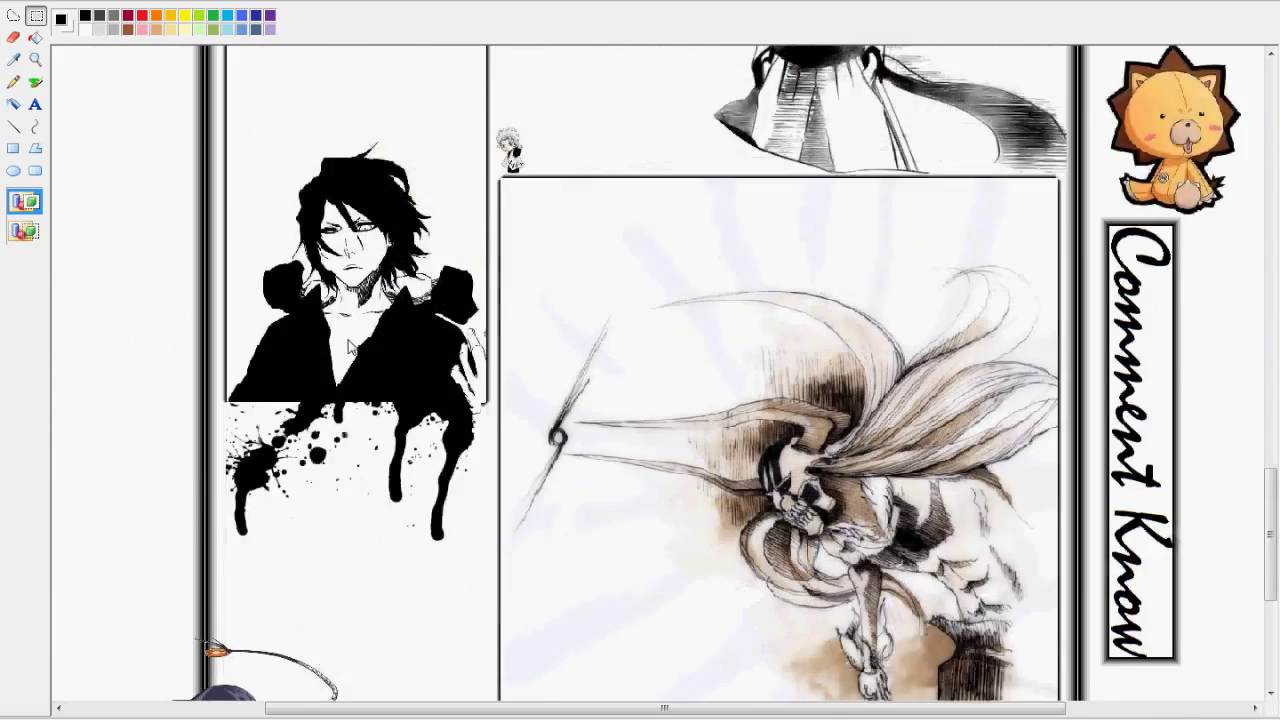
pyautogui.scroll(-10, 349, 345)
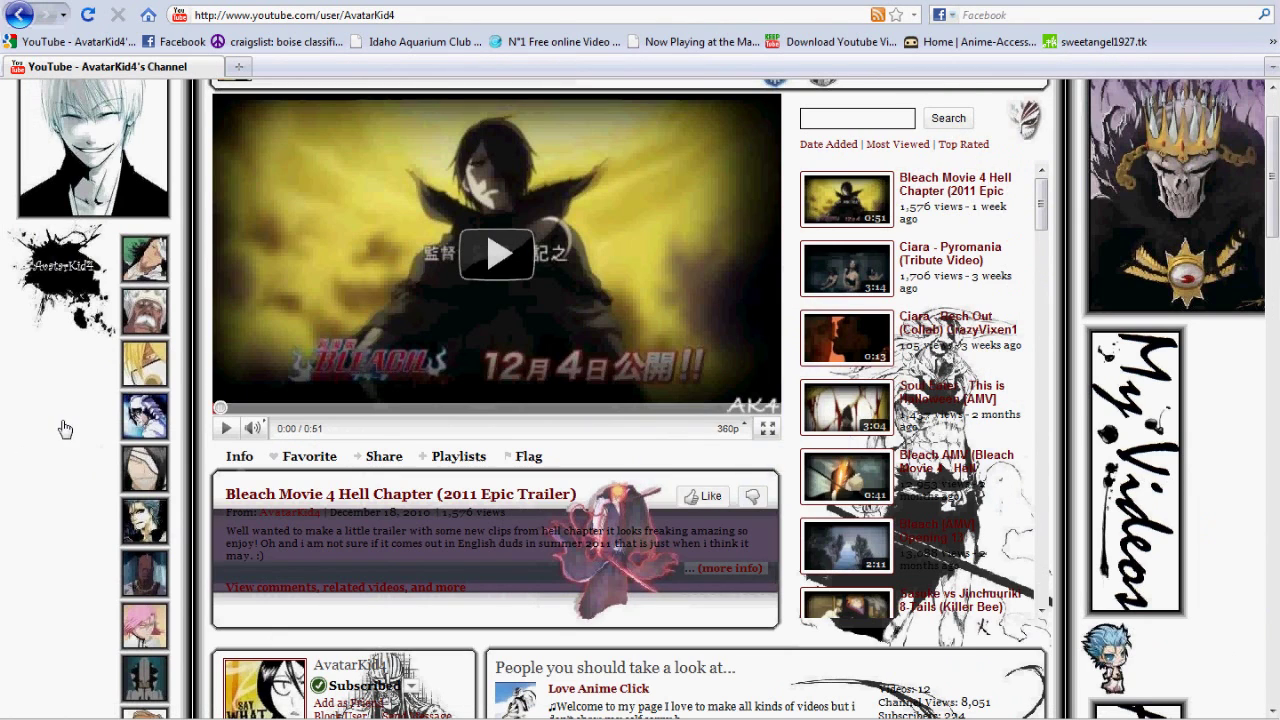
pyautogui.scroll(2, 64, 428)
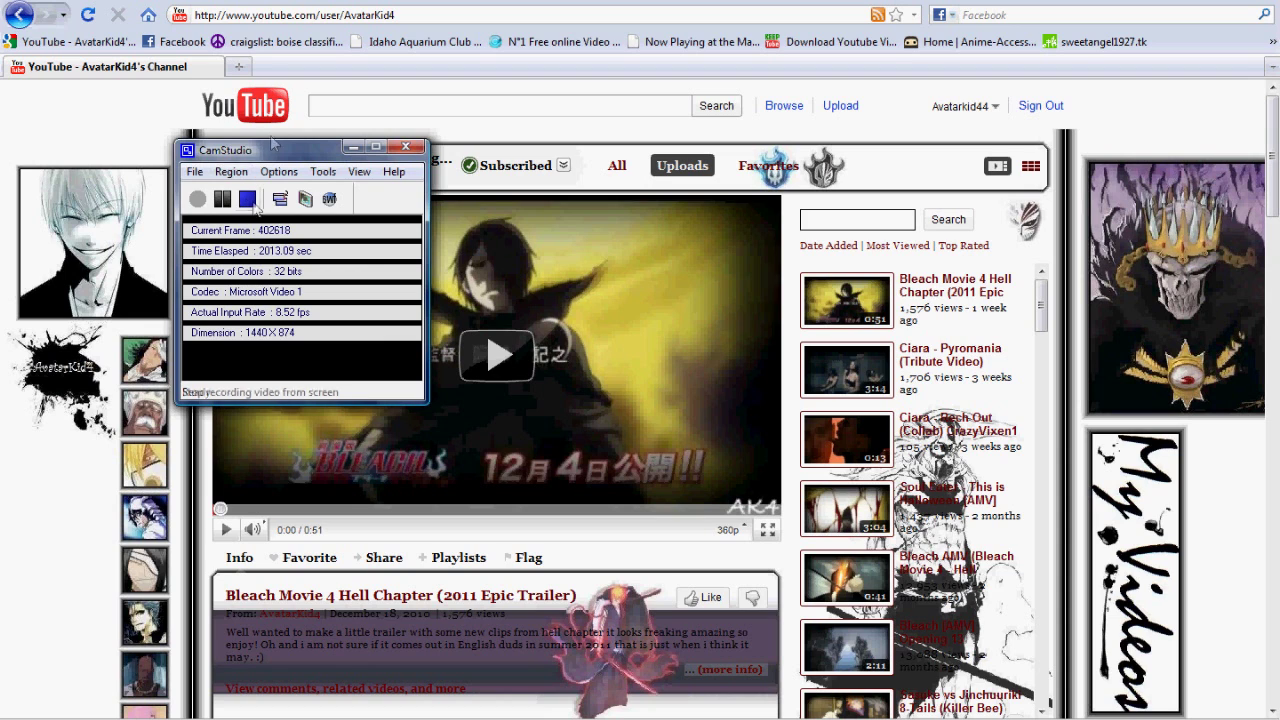
# Step: Drag the CamStudio recorder window down and right over the channel's video player
pyautogui.moveTo(268, 155); pyautogui.dragTo(322, 234)
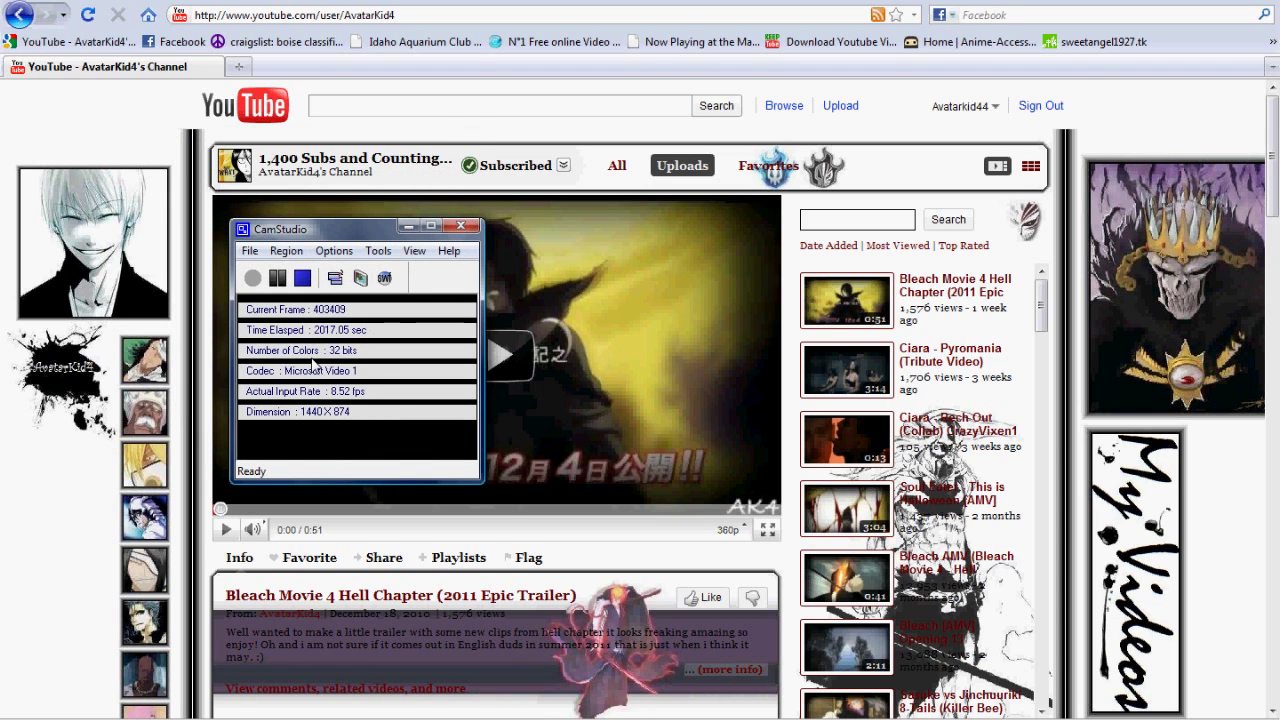